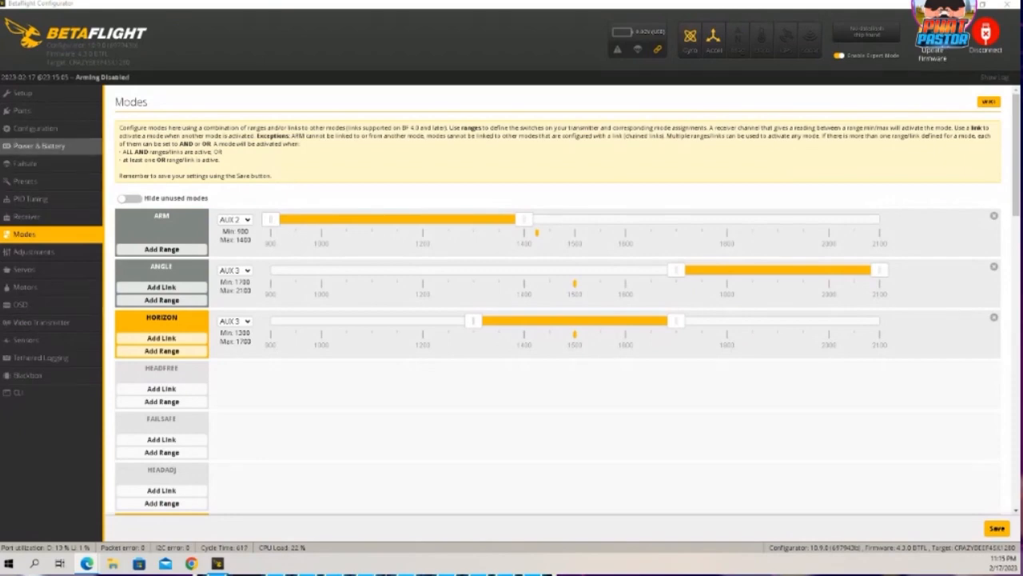
Save a presets backup of the current configuration, adding "b4" after OG in the file name: BTFL_cli_backup_M6_HDZ OGb4_20230217_231548.txt
{"action": "left_click", "coordinate": [26, 181]}
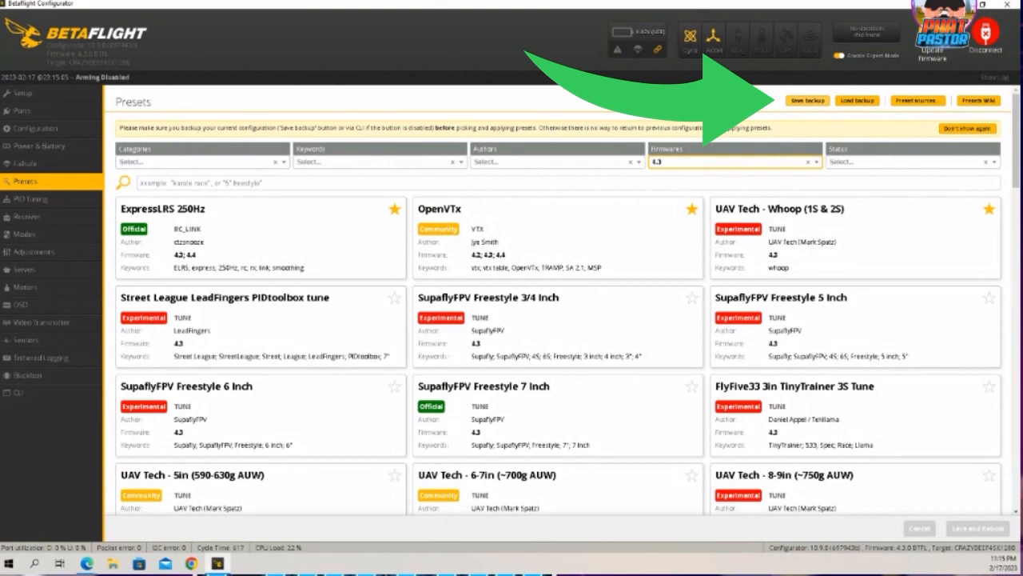
{"action": "left_click", "coordinate": [808, 100]}
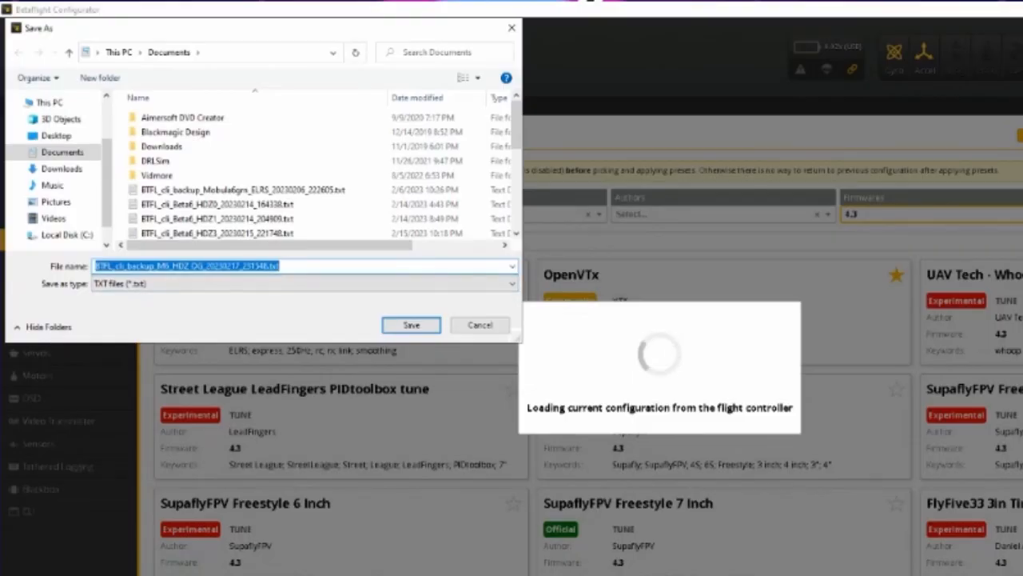
{"action": "left_click", "coordinate": [204, 266]}
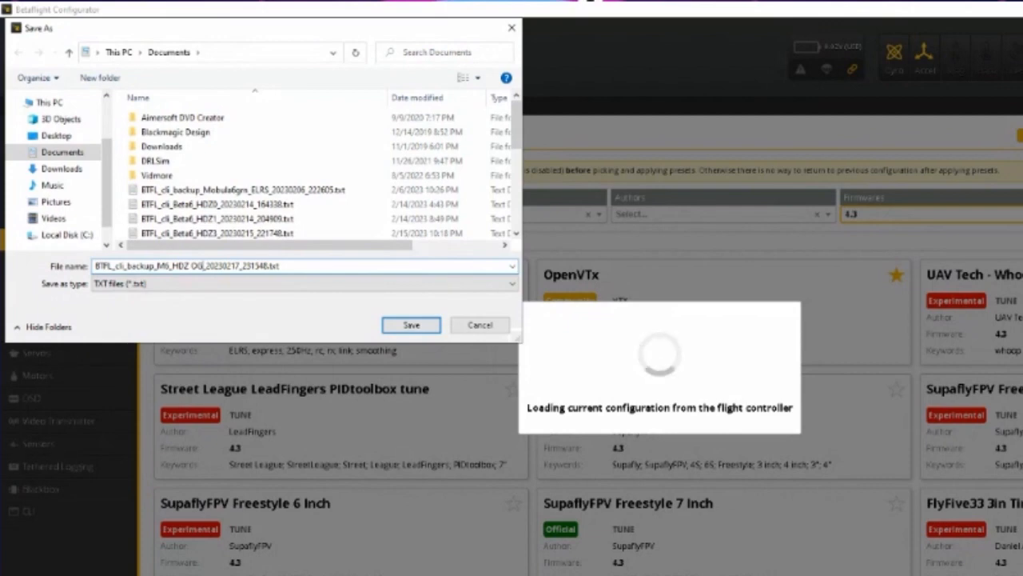
{"action": "type", "text": "b4"}
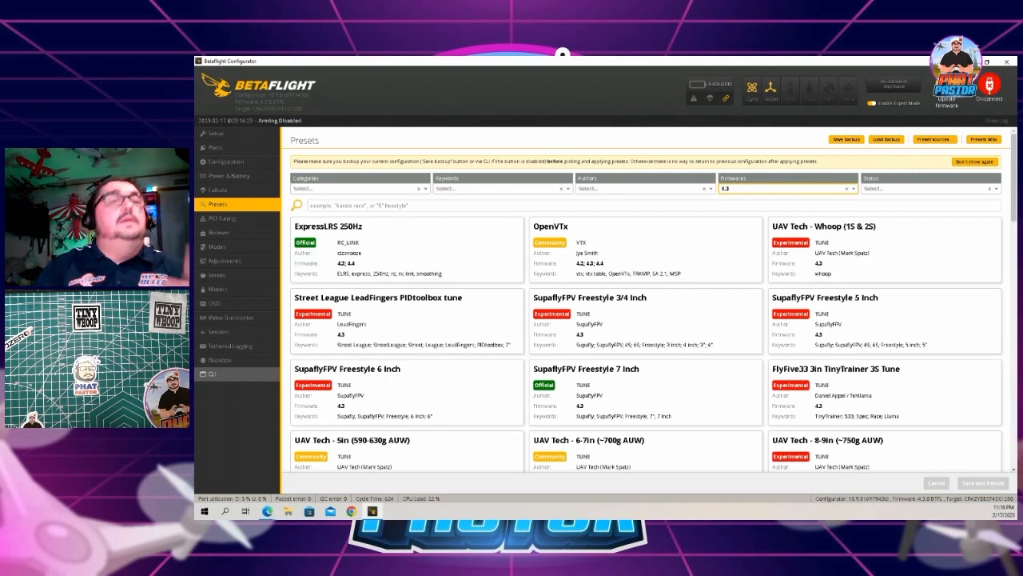
Run the dump command in the flight controller's command-line interface
{"action": "left_click", "coordinate": [32, 392]}
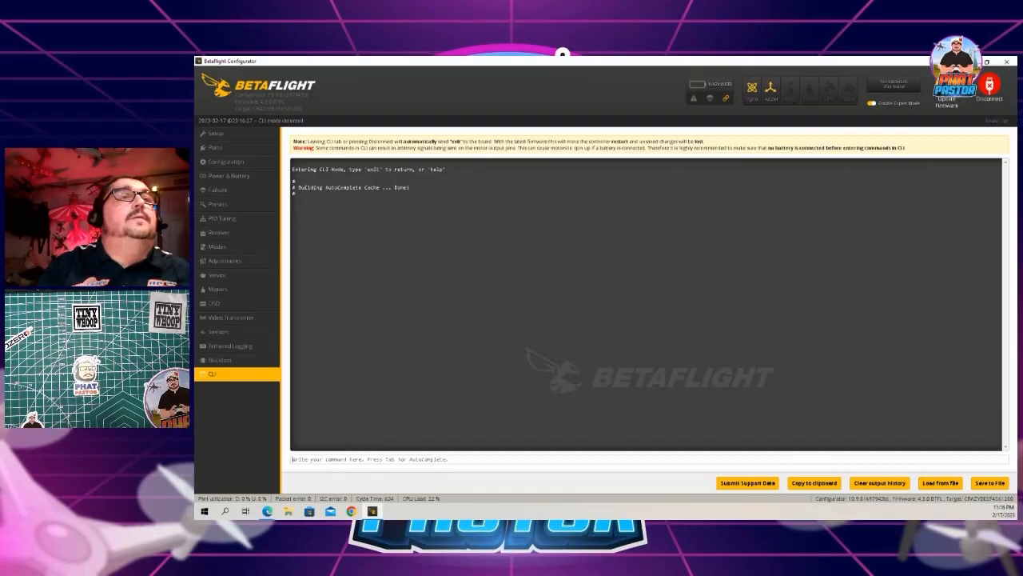
{"action": "type", "text": "du"}
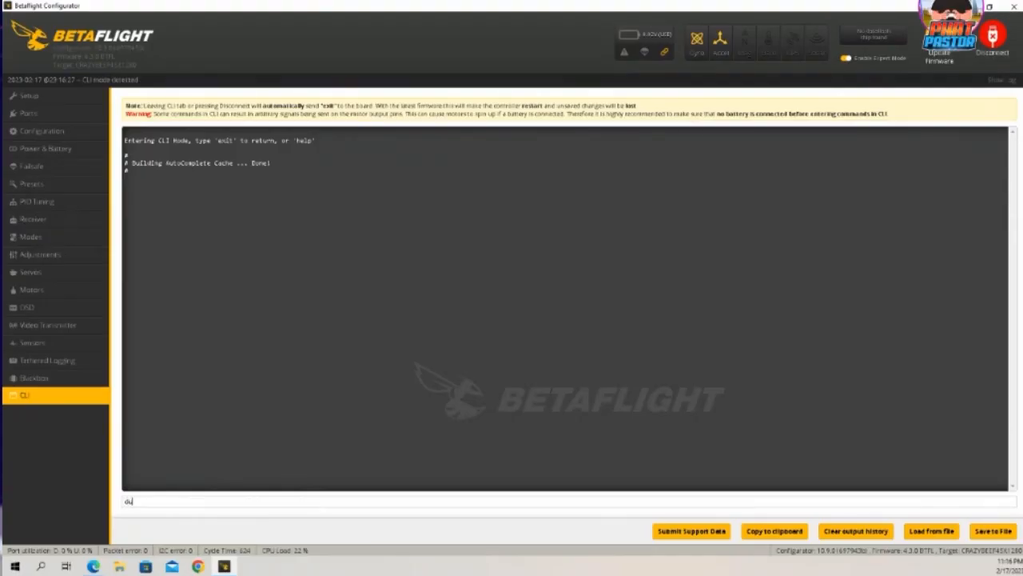
{"action": "type", "text": "mp"}
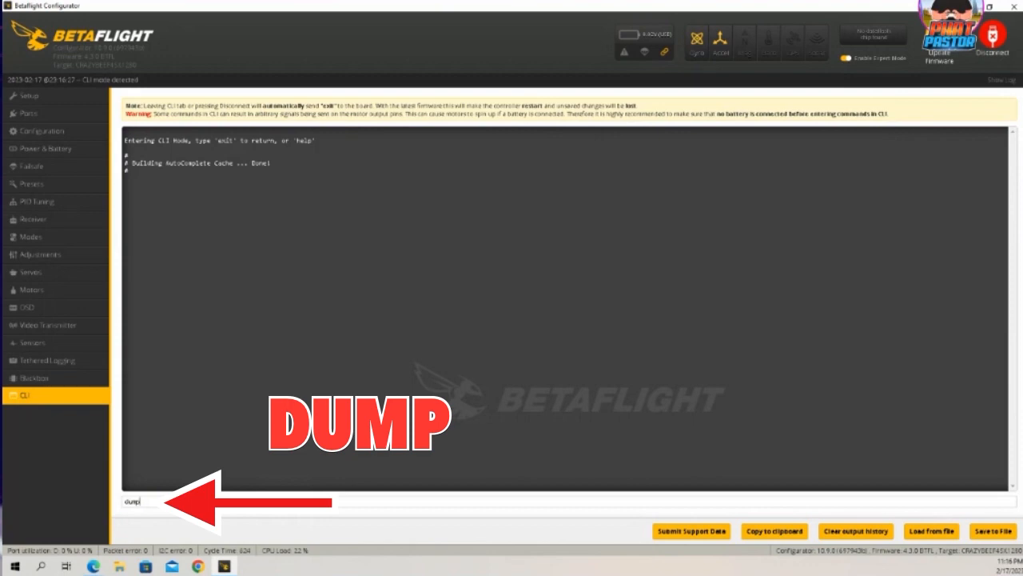
{"action": "key", "text": "Return"}
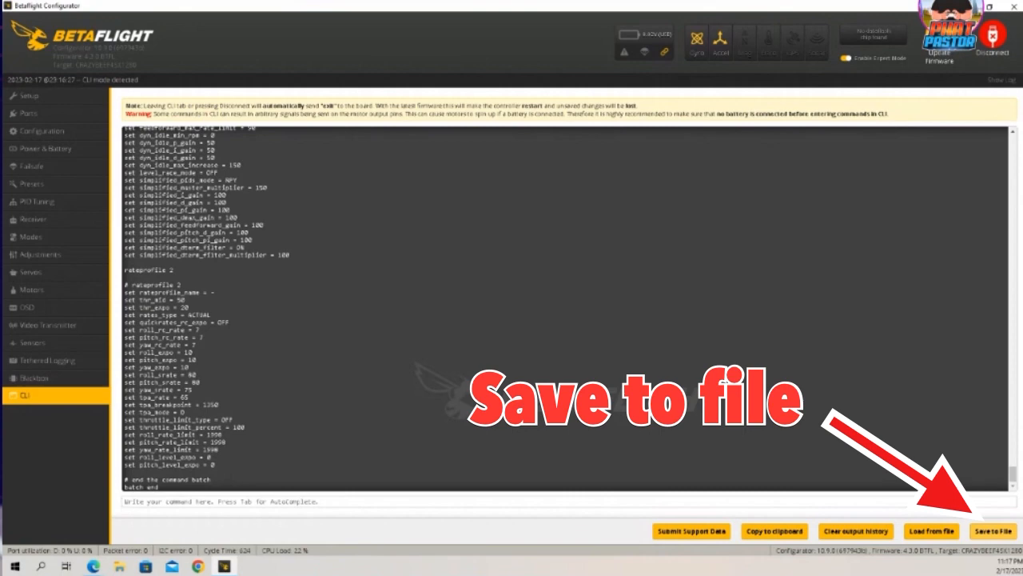
Save the dump output to Documents, adding "dmpB4" after OG in the file name: BTFL_cli_M6_HDZ OGdmpB4_20230217_231711.txt
{"action": "left_click", "coordinate": [993, 530]}
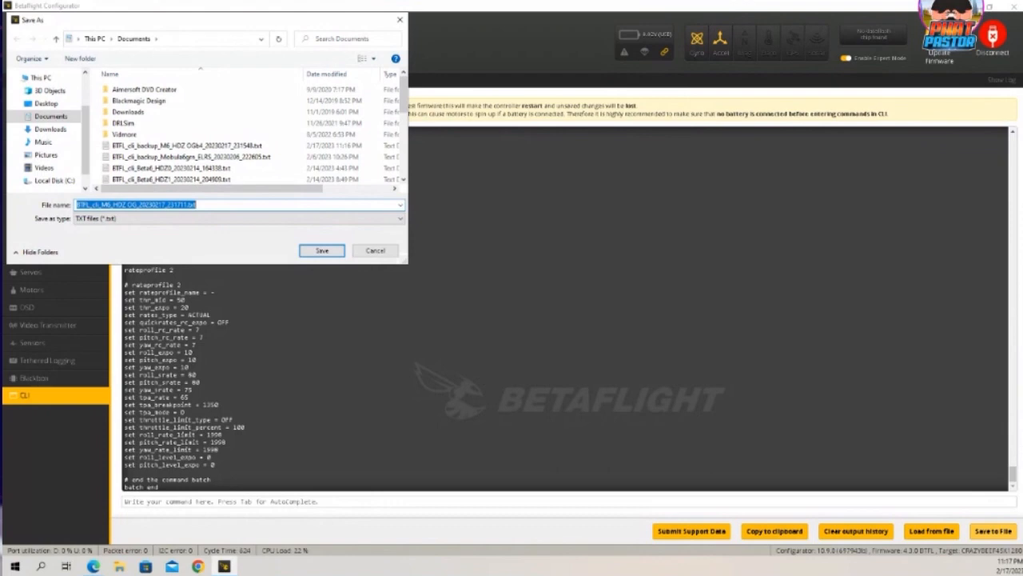
{"action": "left_click", "coordinate": [139, 205]}
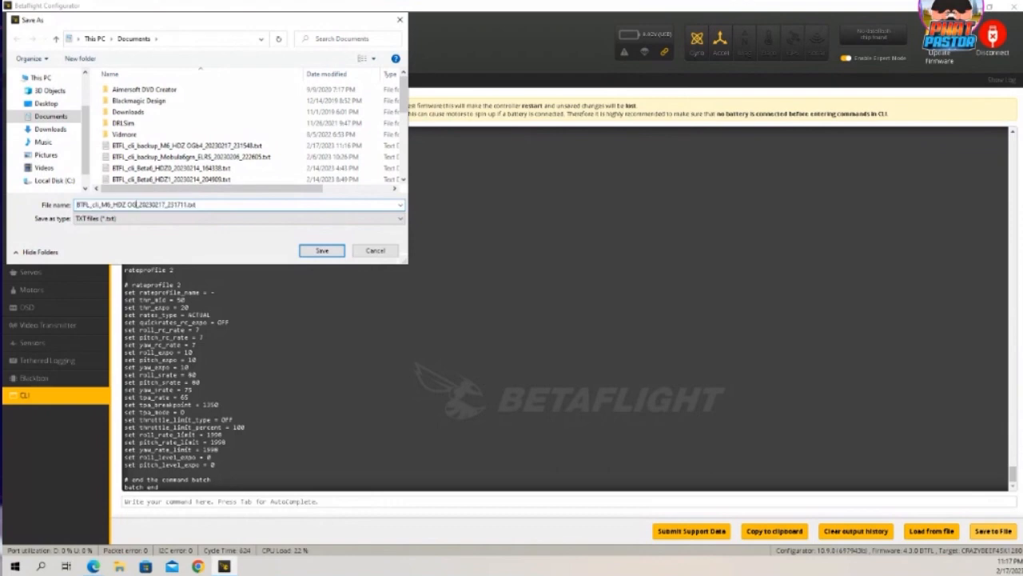
{"action": "type", "text": "dm"}
{"action": "type", "text": "pb"}
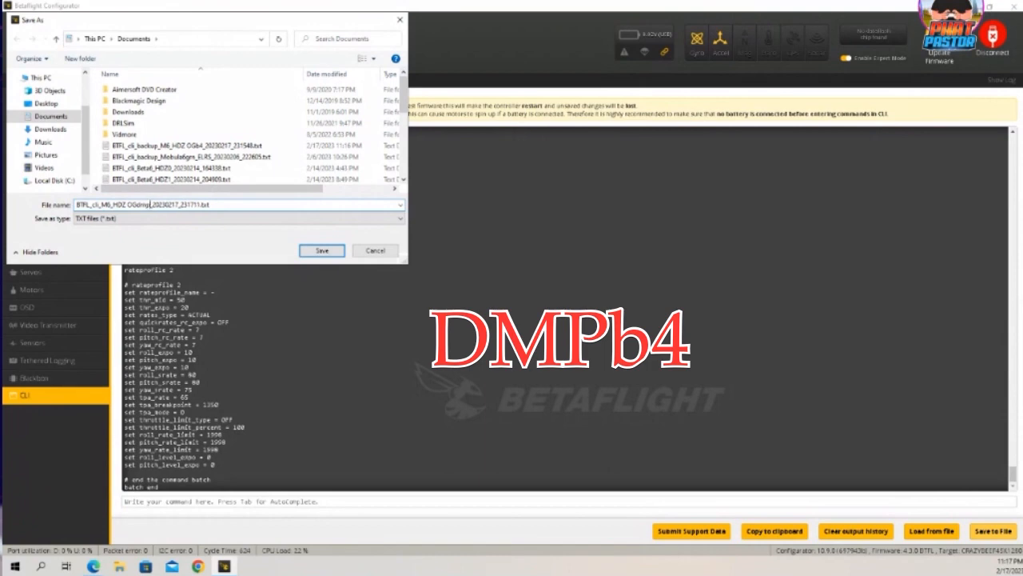
{"action": "type", "text": "4"}
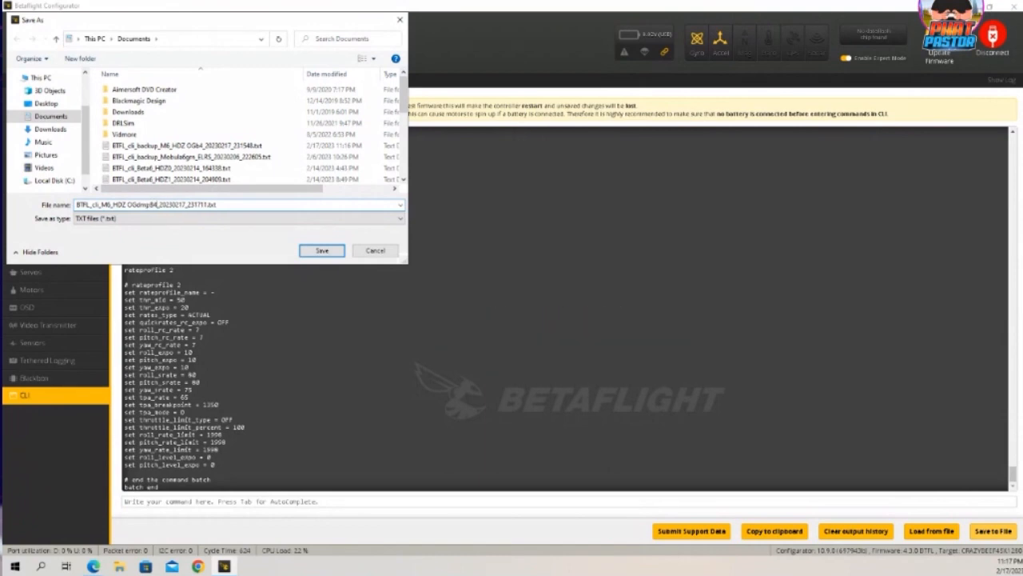
{"action": "left_click", "coordinate": [323, 250]}
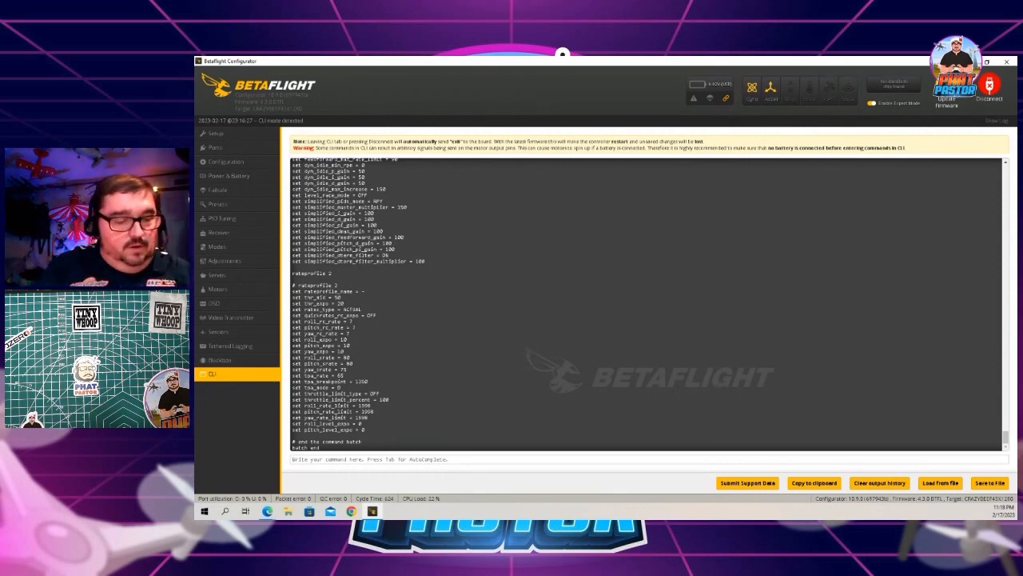
Run the diff all command in the command-line interface
{"action": "type", "text": "d"}
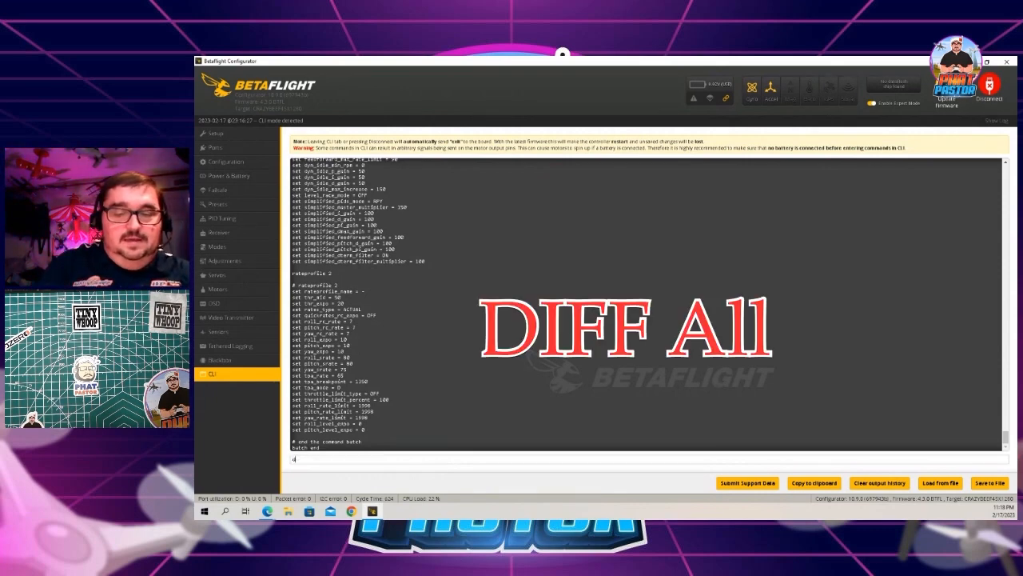
{"action": "type", "text": "iff all"}
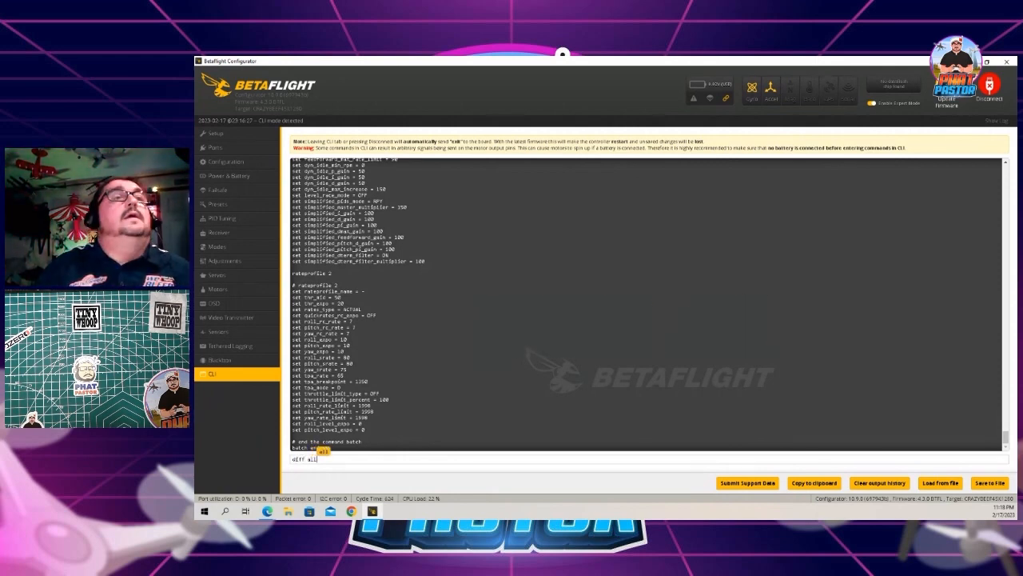
{"action": "key", "text": "Return"}
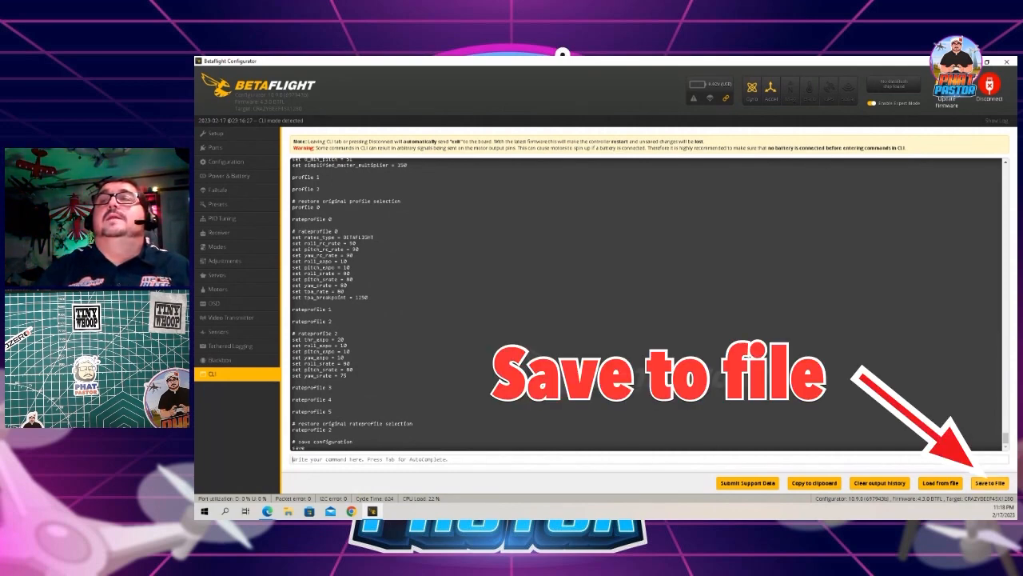
Save the diff all output to Documents, adding "DFb4" after OG in the file name: BTFL_cli_M6_HDZ OGDFb4_20230217_231843.txt
{"action": "left_click", "coordinate": [990, 483]}
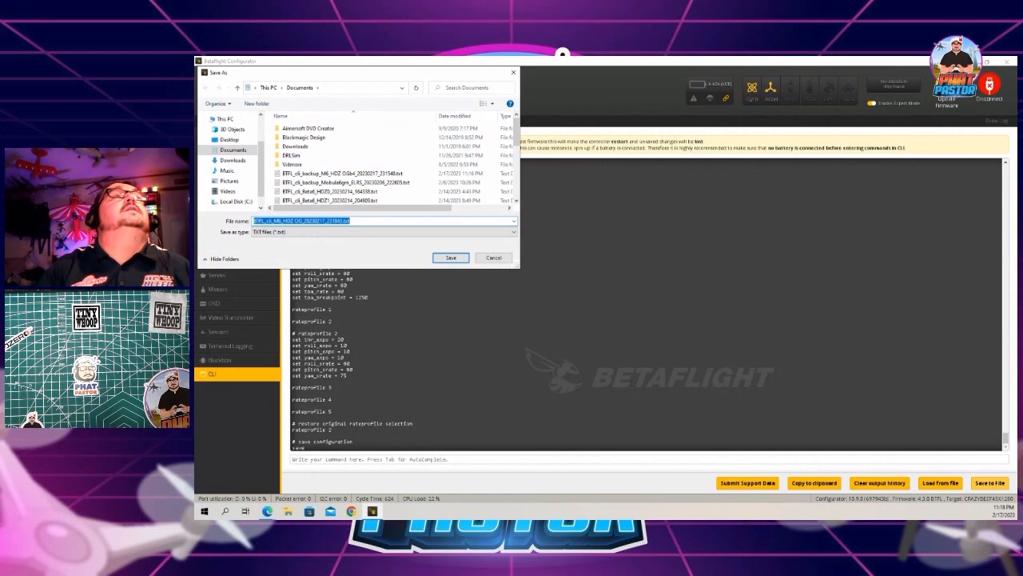
{"action": "left_click", "coordinate": [295, 220]}
{"action": "type", "text": "AF"}
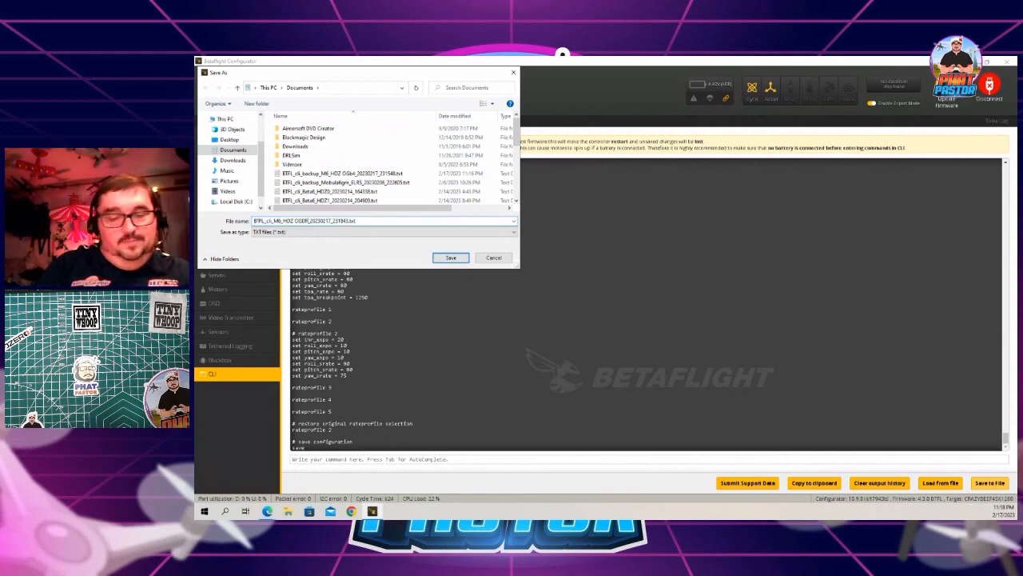
{"action": "type", "text": "FF"}
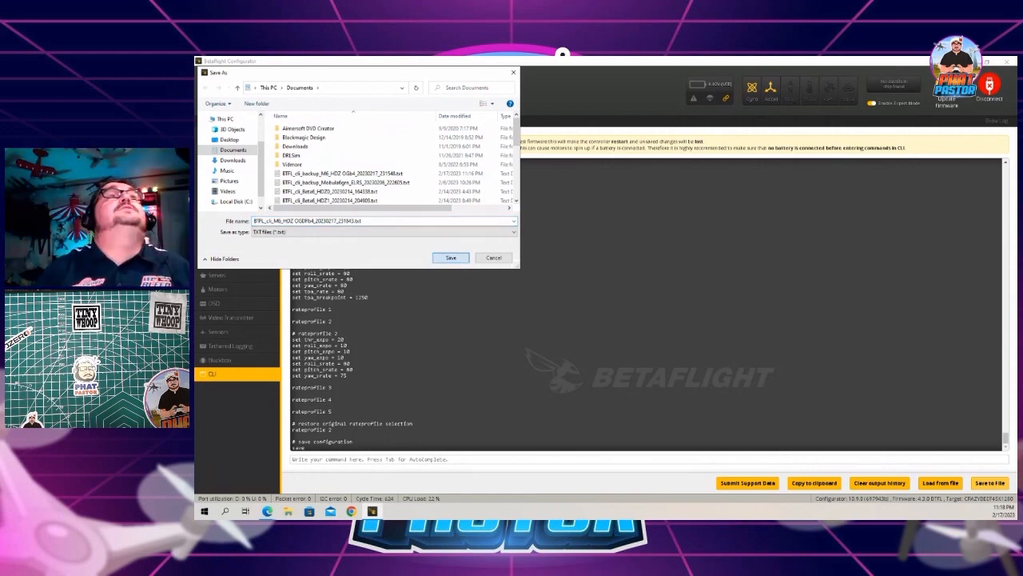
{"action": "key", "text": "Return"}
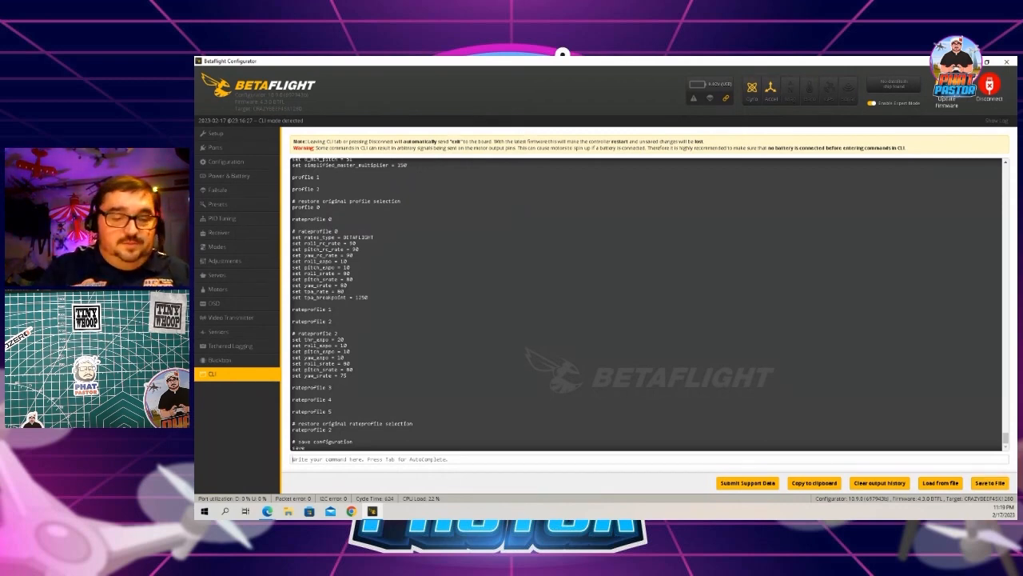
Query the flight controller's firmware version with the version command
{"action": "type", "text": "ve"}
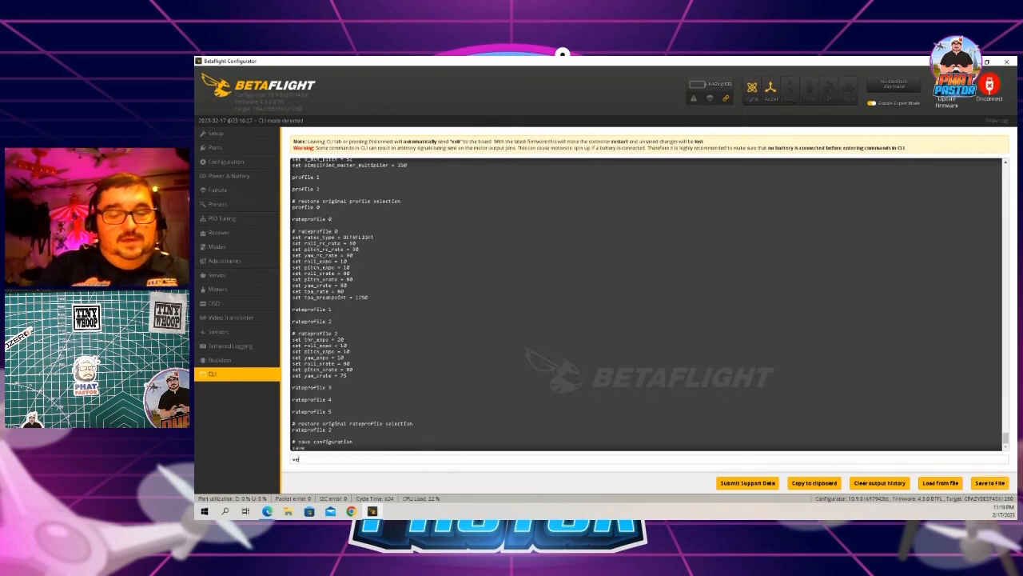
{"action": "type", "text": "rsion"}
{"action": "key", "text": "Return"}
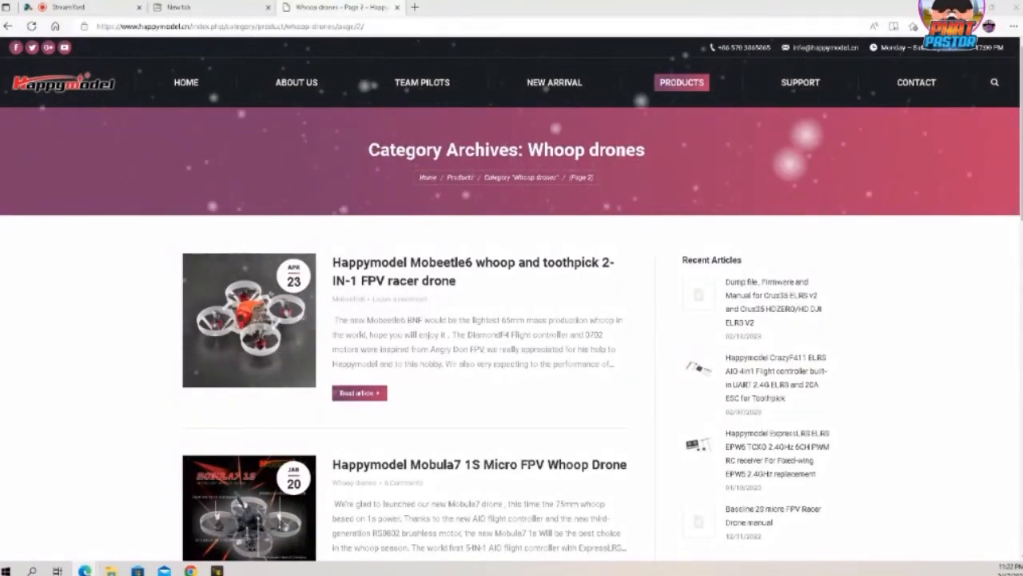
On the Happymodel site, go to the support downloads and open the Moblite7 Walksnail 1S HD Brushless whoop manual document and dump file article
{"action": "mouse_move", "coordinate": [800, 82]}
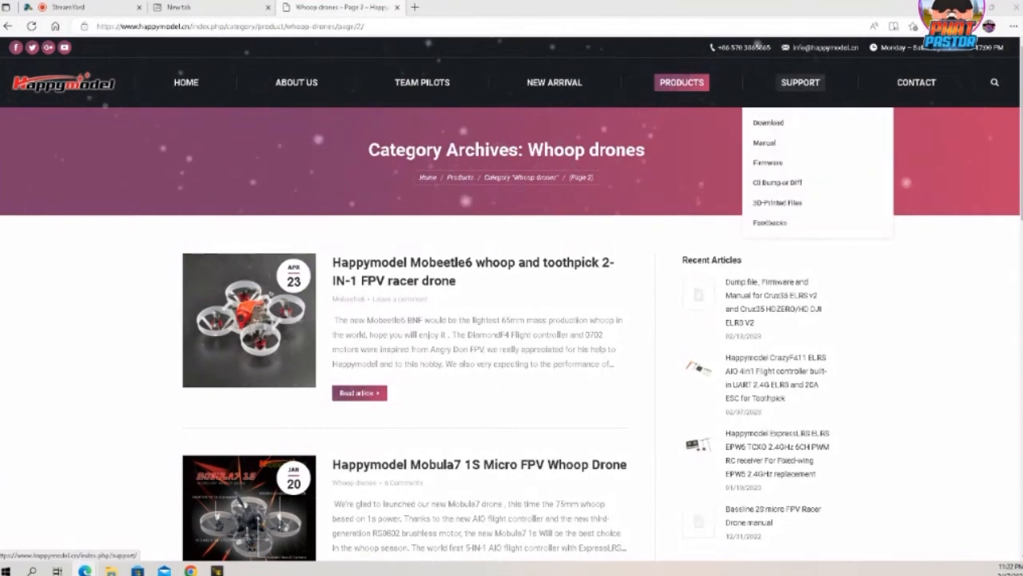
{"action": "left_click", "coordinate": [769, 122]}
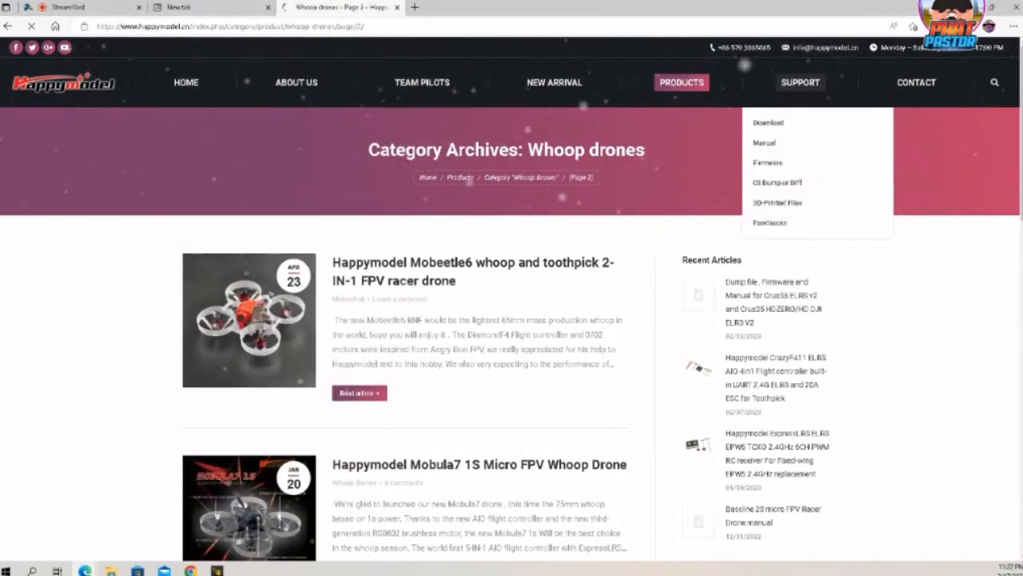
{"action": "scroll", "coordinate": [512, 320], "scroll_direction": "down", "scroll_amount": 3}
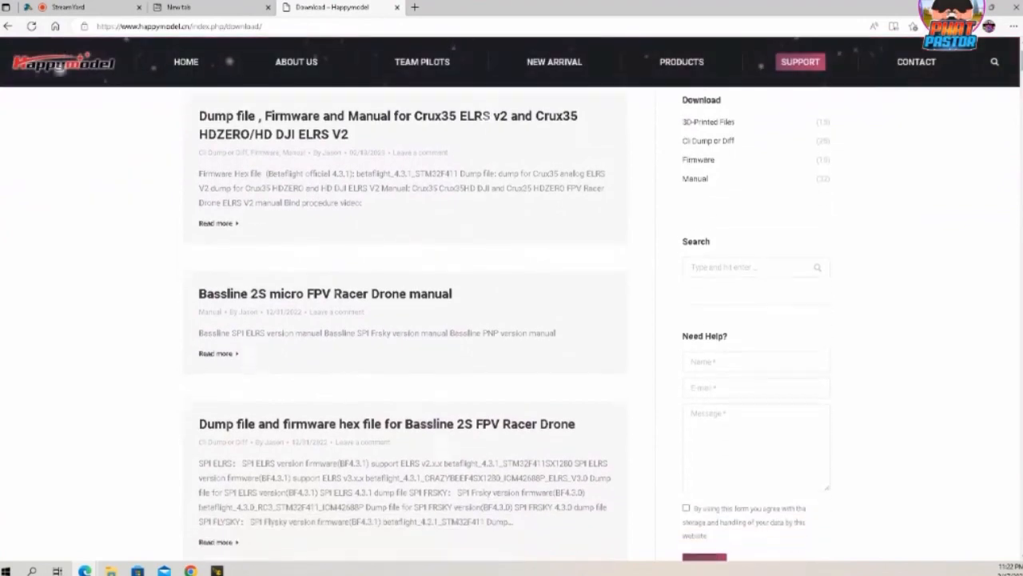
{"action": "scroll", "coordinate": [511, 319], "scroll_direction": "down", "scroll_amount": 3}
{"action": "scroll", "coordinate": [512, 320], "scroll_direction": "down", "scroll_amount": 1}
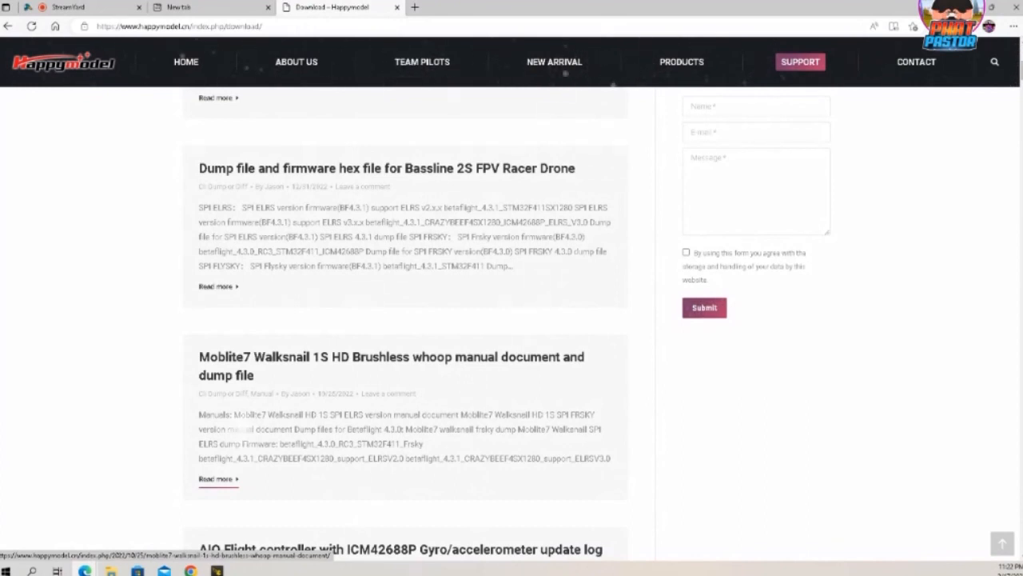
{"action": "left_click", "coordinate": [215, 478]}
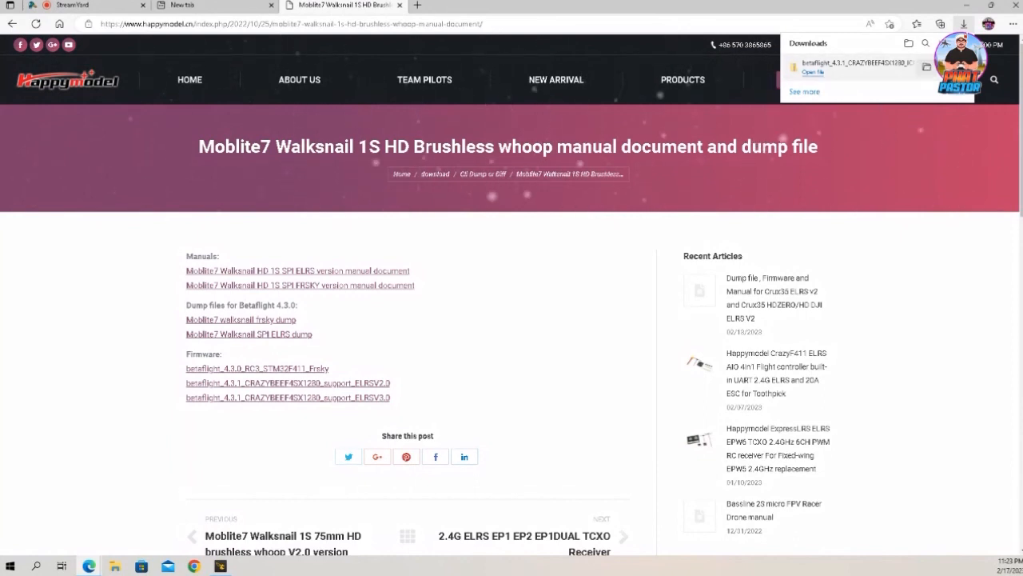
Show the downloaded betaflight_4.3.1_CRAZYBEEF4SX1280 ELRS_V3.0 zip in its folder and start extracting all its files
{"action": "left_click", "coordinate": [927, 67]}
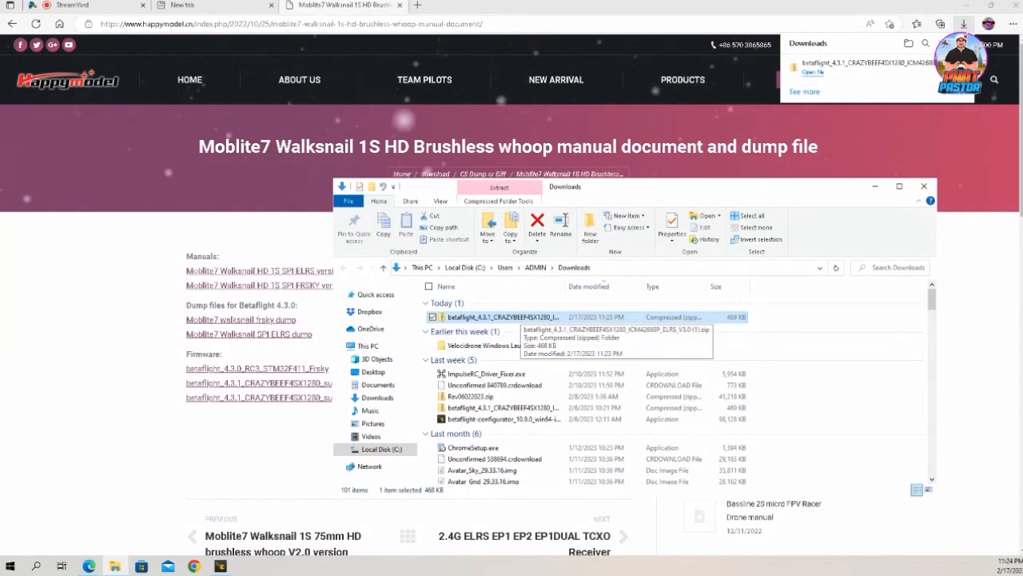
{"action": "right_click", "coordinate": [518, 316]}
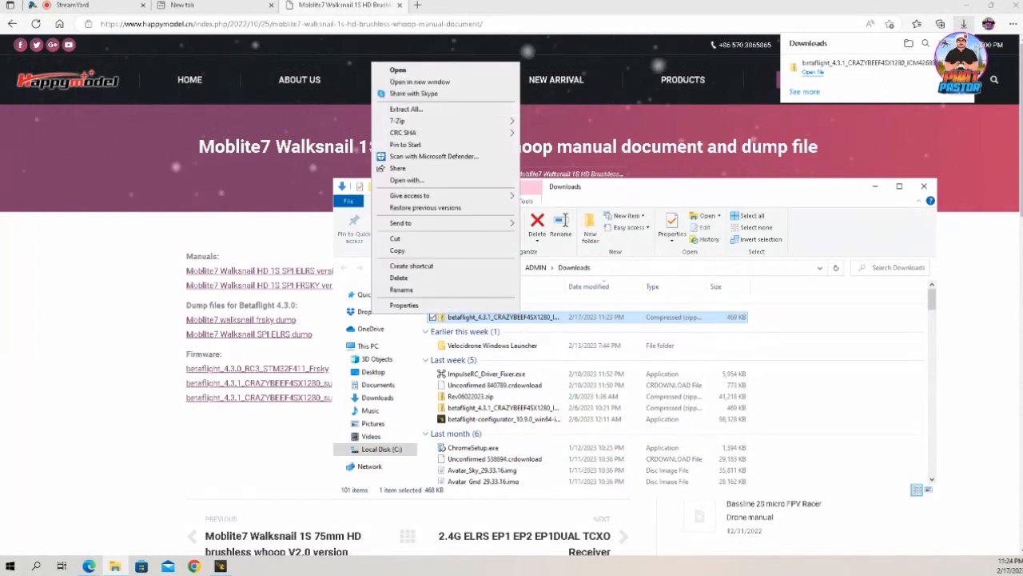
{"action": "left_click", "coordinate": [687, 396]}
{"action": "scroll", "coordinate": [687, 396], "scroll_direction": "down", "scroll_amount": 1}
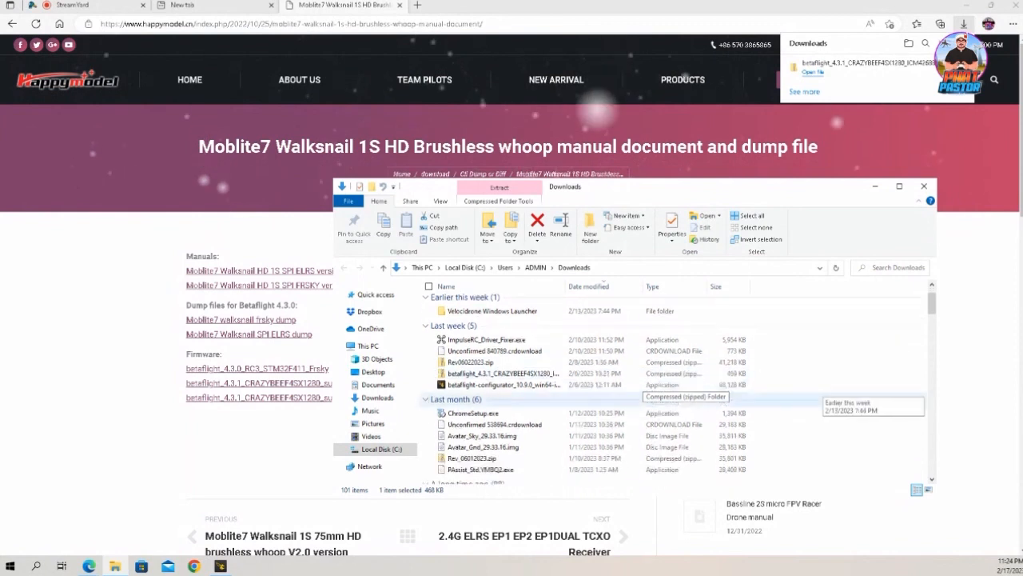
{"action": "scroll", "coordinate": [688, 397], "scroll_direction": "up", "scroll_amount": 1}
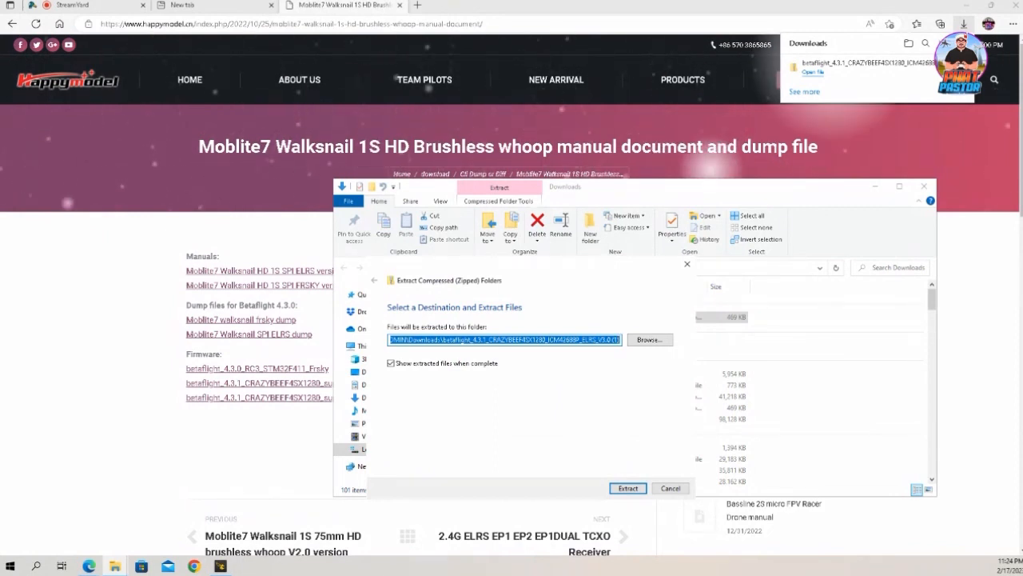
Move the extraction dialog aside, view the files in the Documents folder, and close the file window
{"action": "left_click_drag", "start_coordinate": [528, 265], "coordinate": [618, 264]}
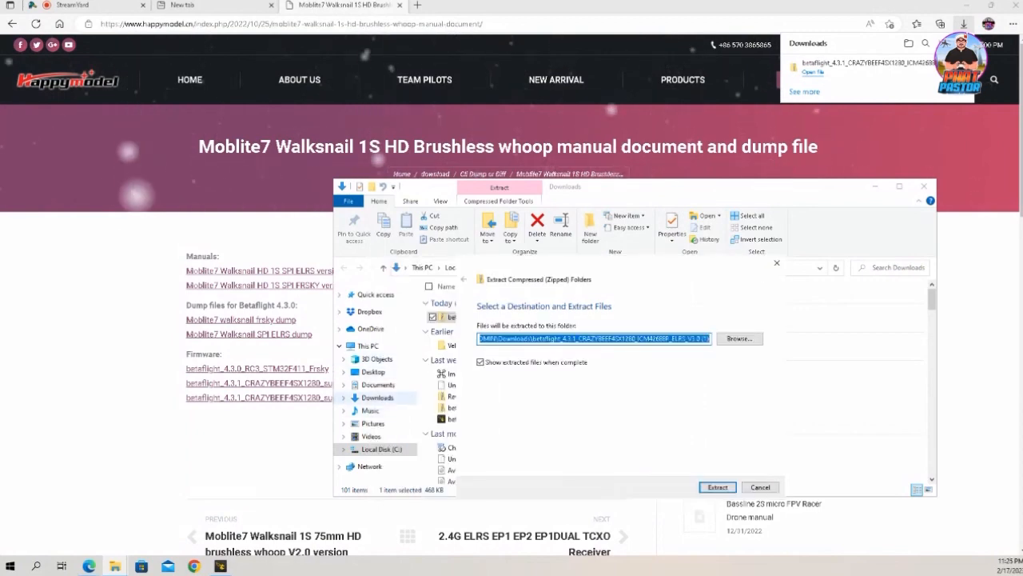
{"action": "left_click", "coordinate": [377, 384]}
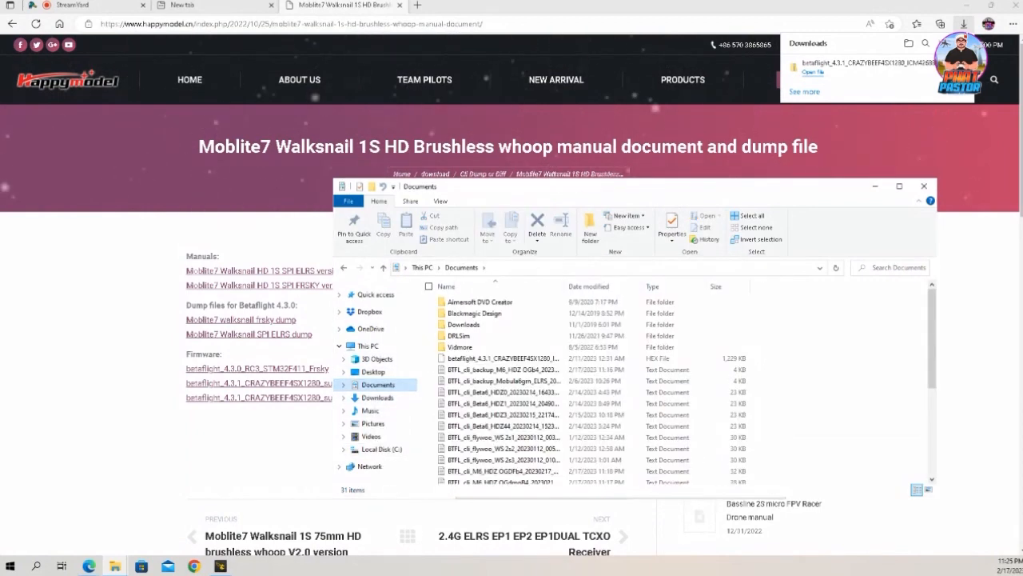
{"action": "left_click", "coordinate": [924, 186]}
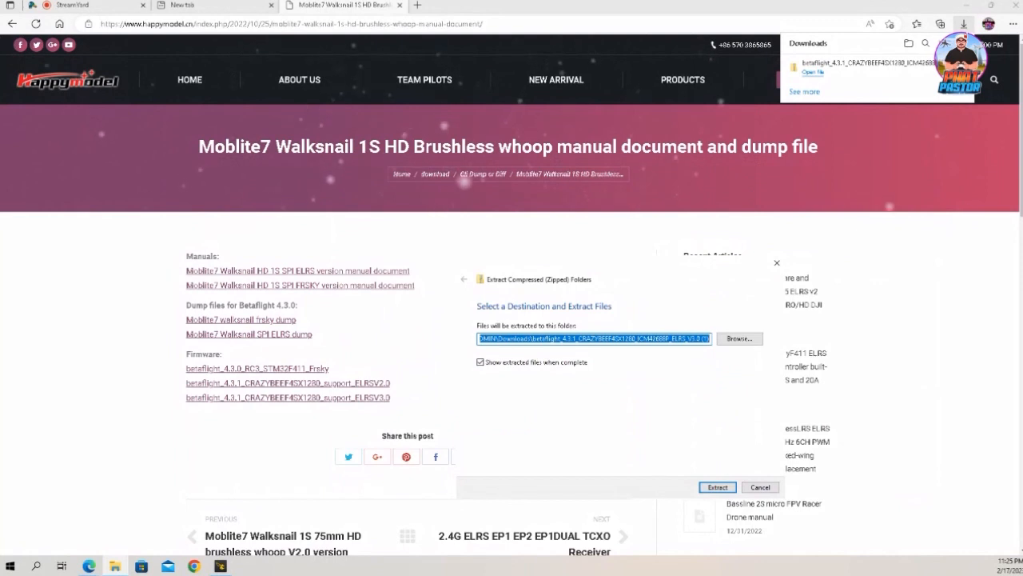
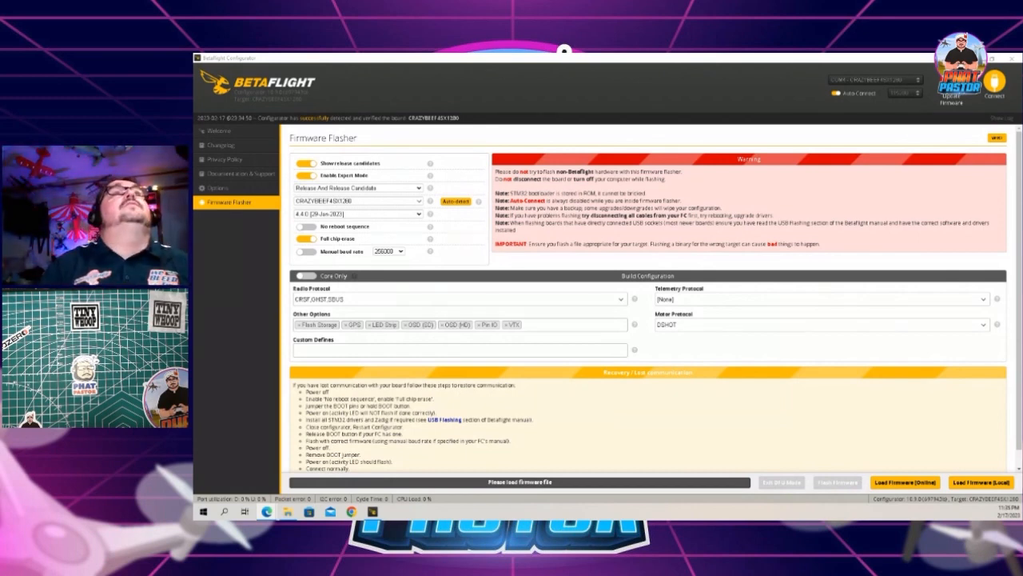
Flash the CRAZYBEEF4SX1280 target with online 4.4.0 firmware built without the GPS and LED Strip options
{"action": "mouse_move", "coordinate": [478, 201]}
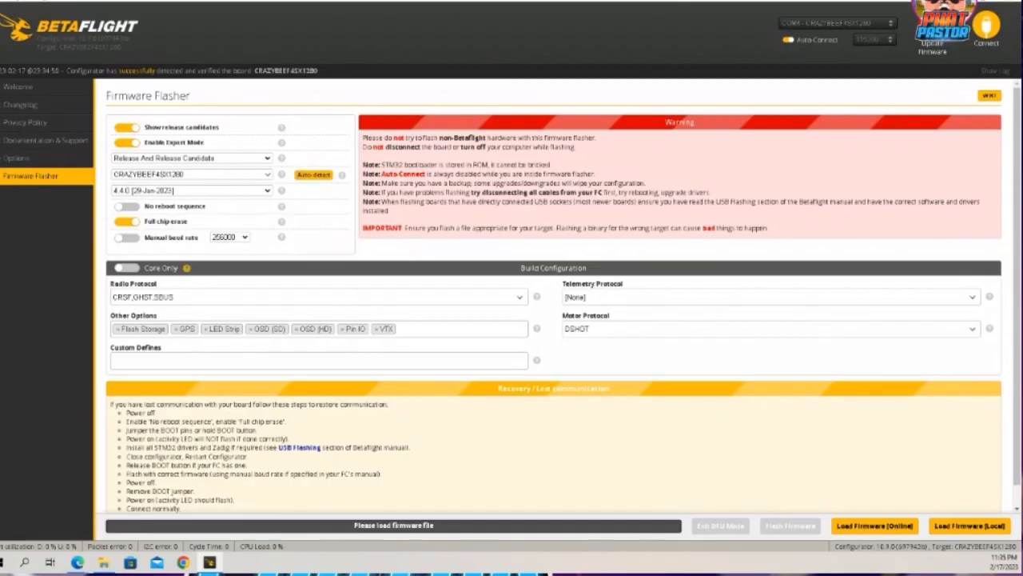
{"action": "mouse_move", "coordinate": [186, 268]}
{"action": "left_click", "coordinate": [177, 328]}
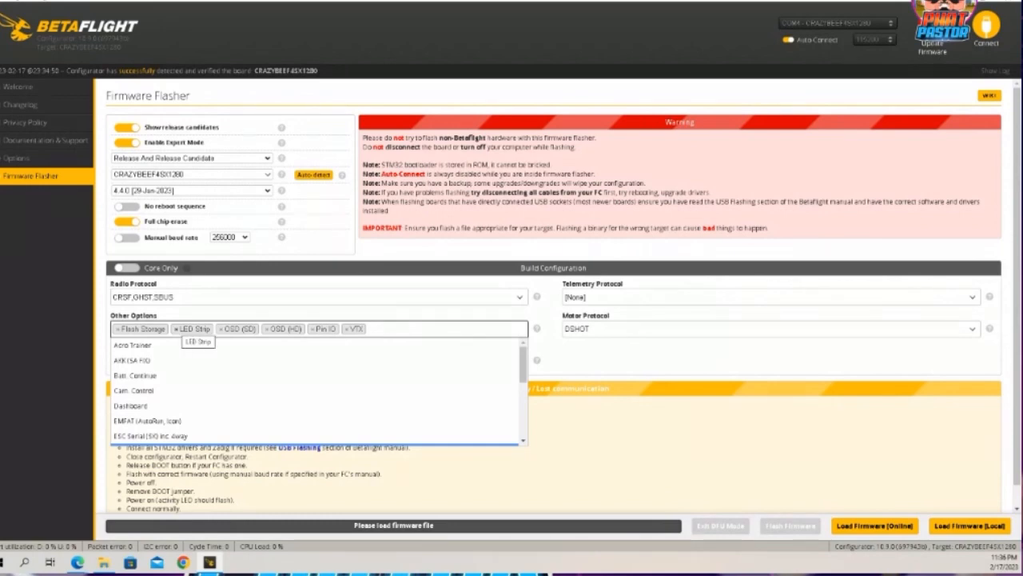
{"action": "left_click", "coordinate": [176, 329]}
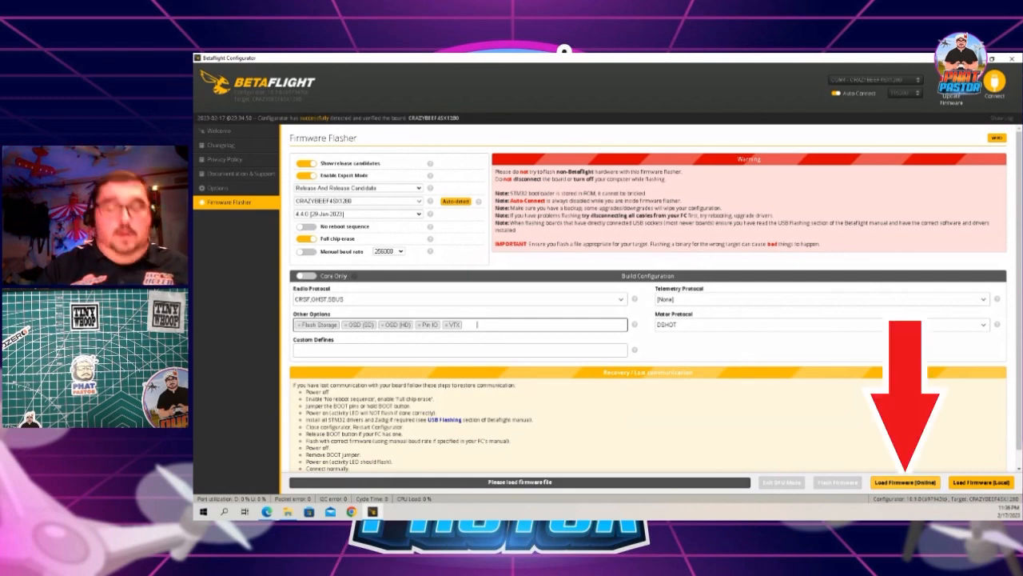
{"action": "left_click", "coordinate": [905, 482]}
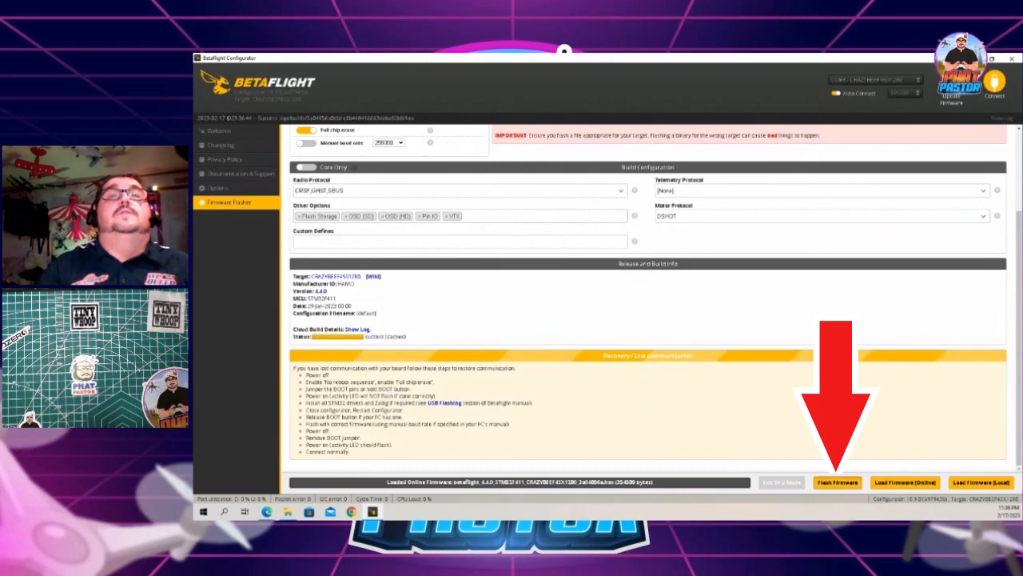
{"action": "left_click", "coordinate": [837, 482]}
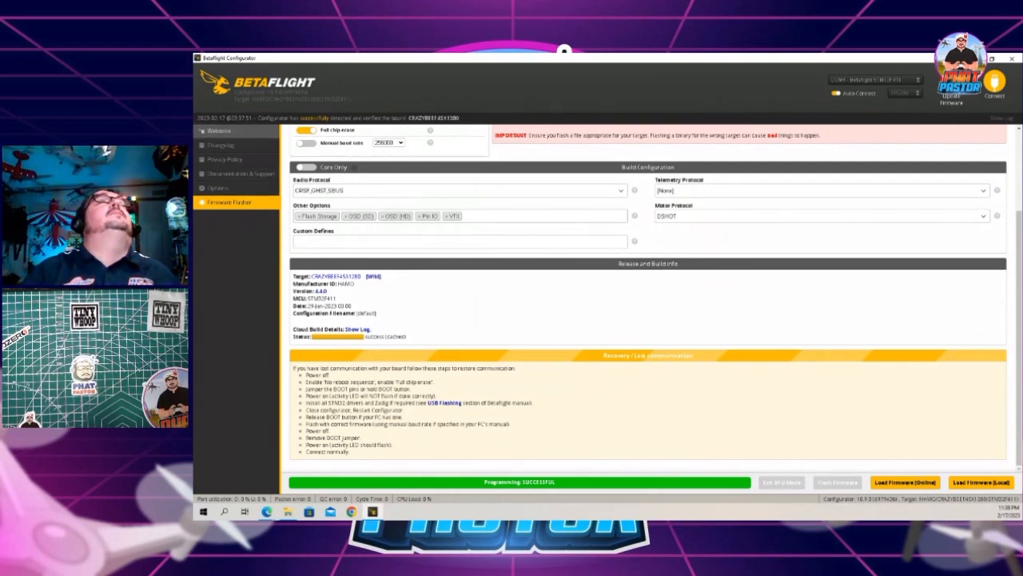
Apply the custom defaults to the freshly flashed board and dismiss the configuration warning
{"action": "left_click", "coordinate": [219, 130]}
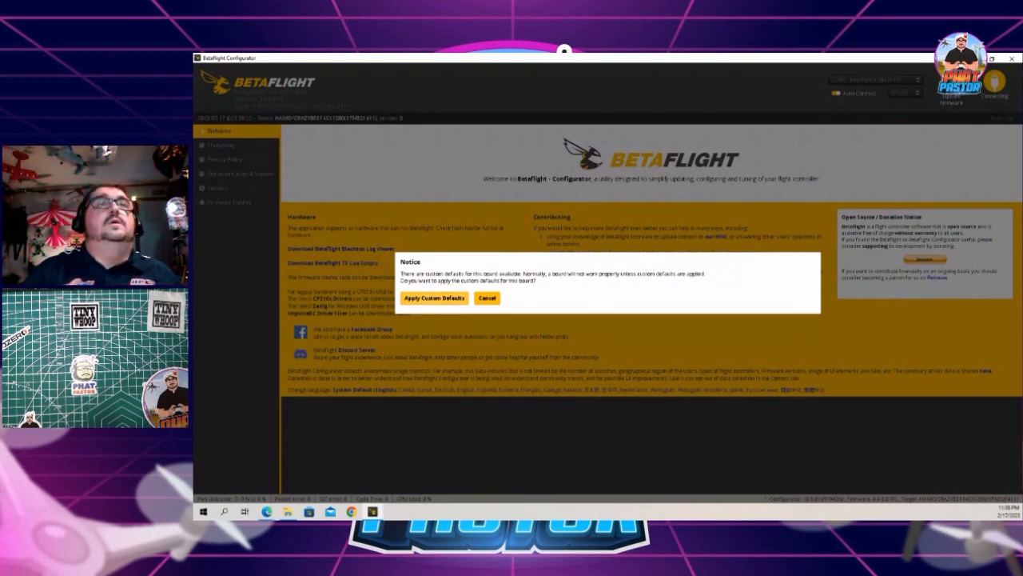
{"action": "left_click", "coordinate": [434, 298]}
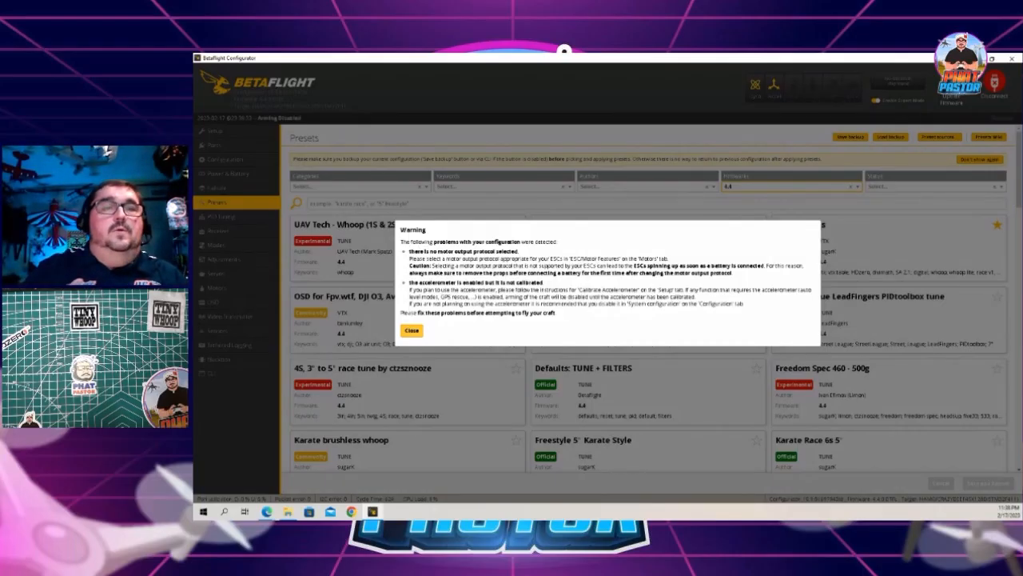
{"action": "left_click", "coordinate": [412, 330]}
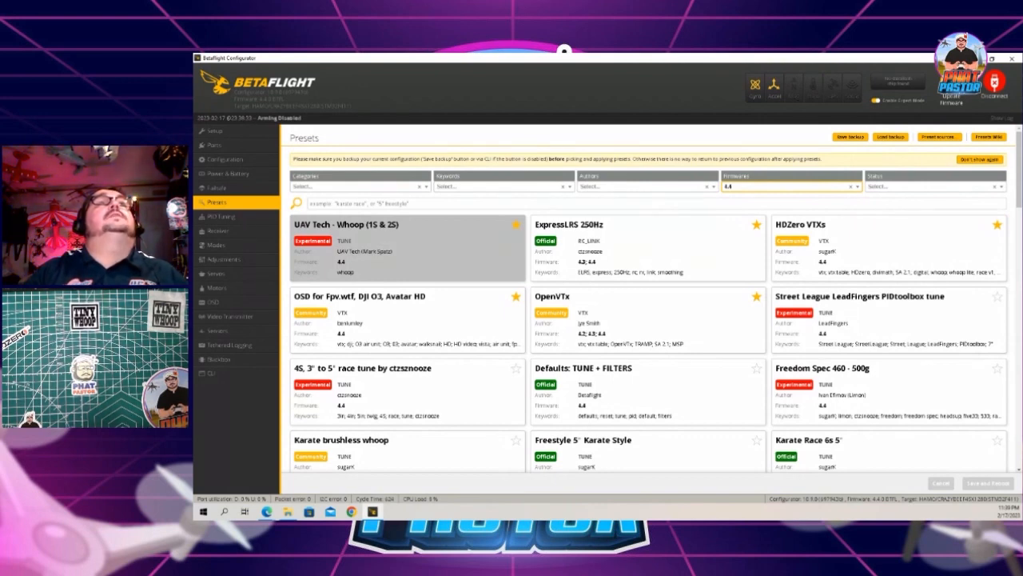
Apply the UAV Tech - Whoop (1S & 2S) preset with Medium Build Quality, 48k ESC PWM Settings and Dynamic Idle, saving with a reboot
{"action": "left_click", "coordinate": [407, 248]}
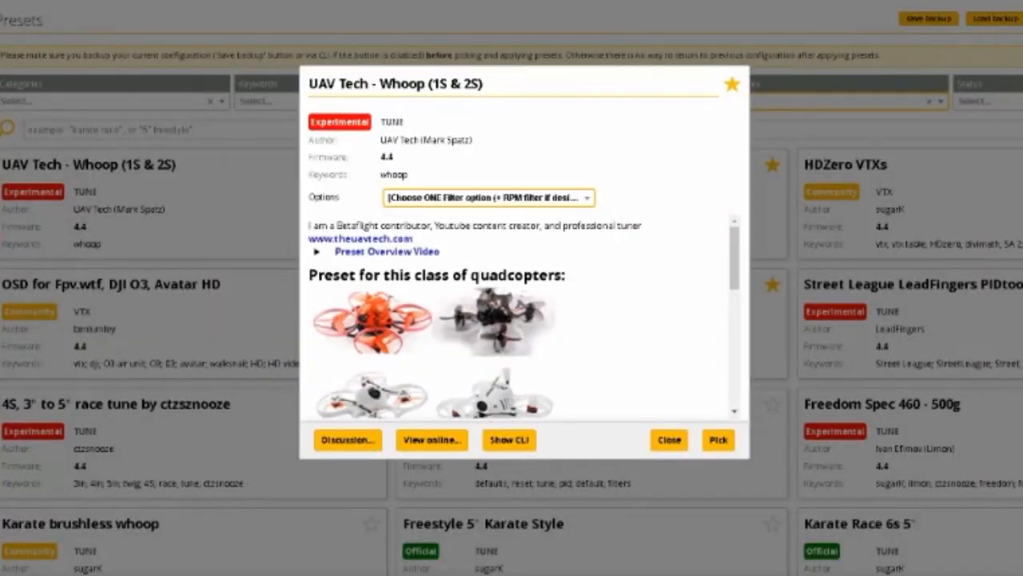
{"action": "left_click", "coordinate": [488, 197]}
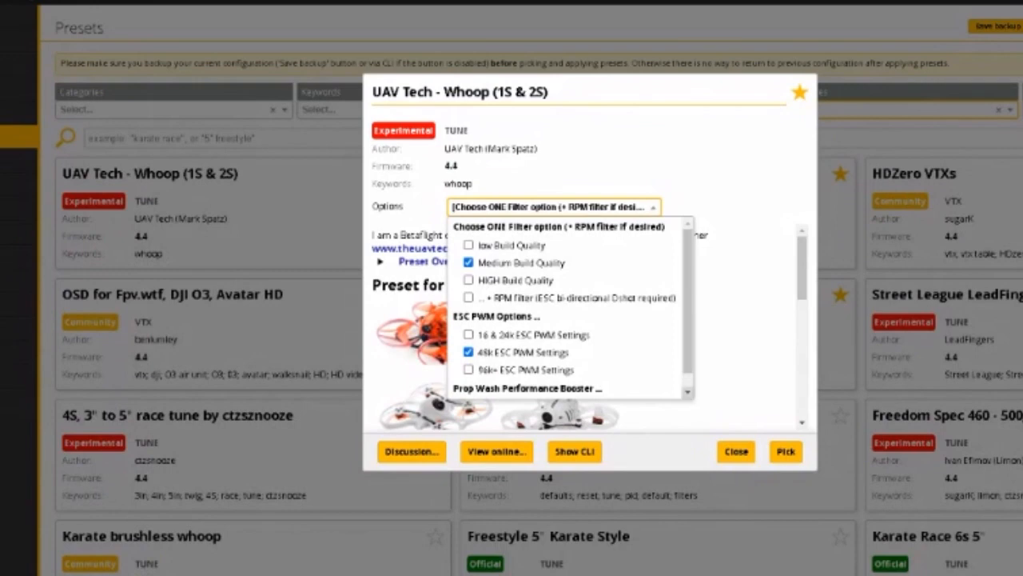
{"action": "left_click", "coordinate": [688, 392]}
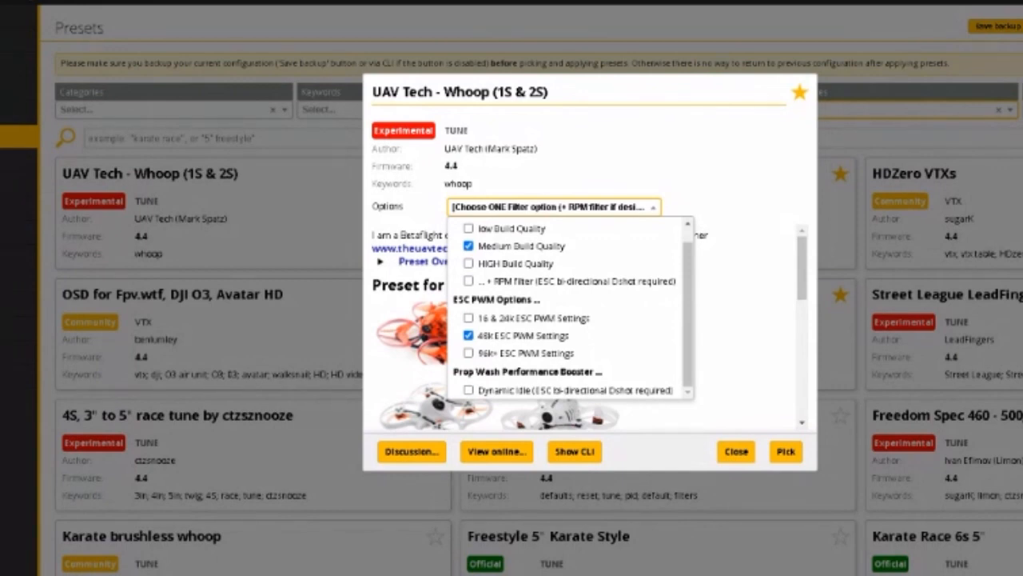
{"action": "left_click", "coordinate": [469, 390]}
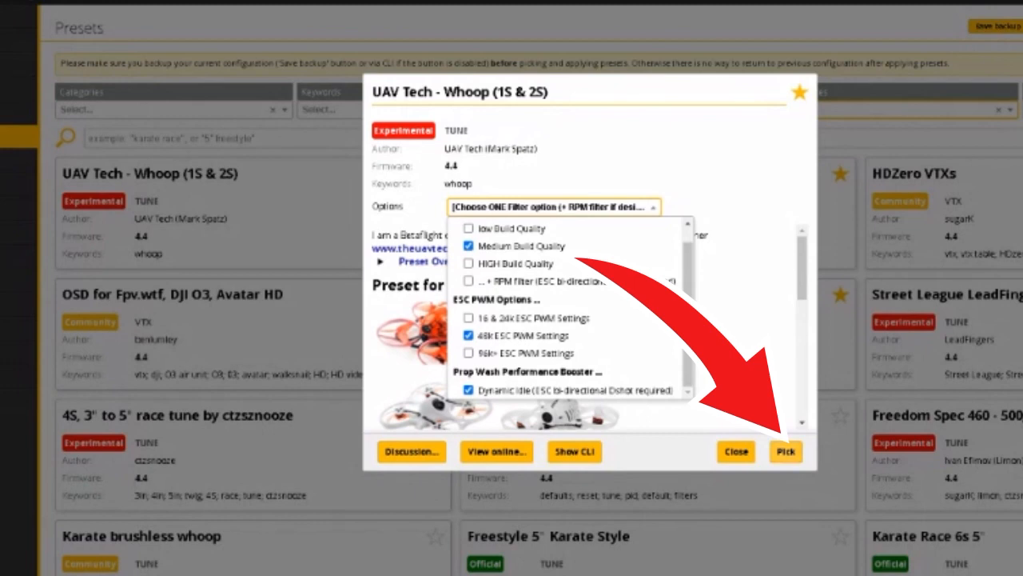
{"action": "left_click", "coordinate": [786, 451]}
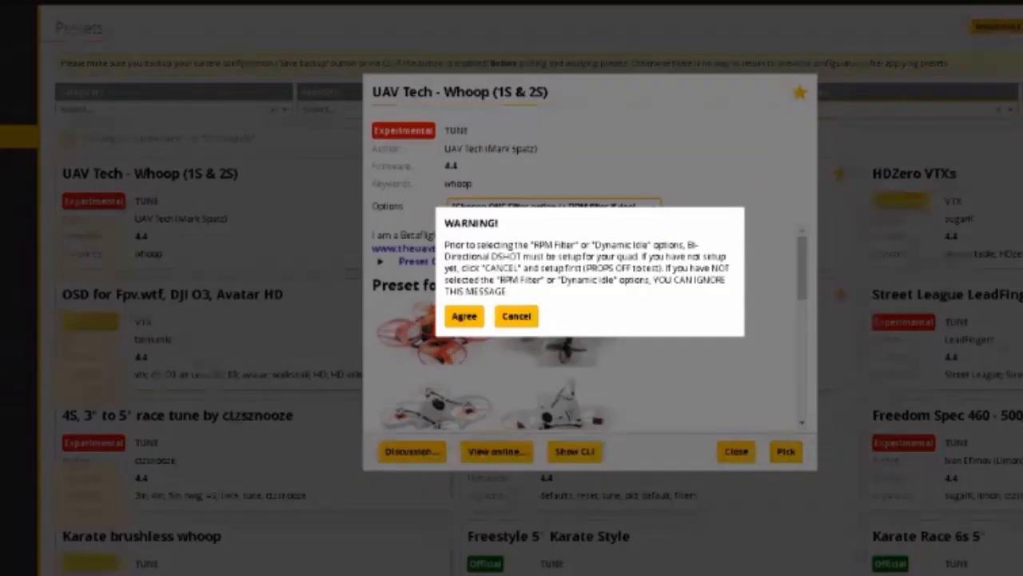
{"action": "left_click", "coordinate": [464, 316]}
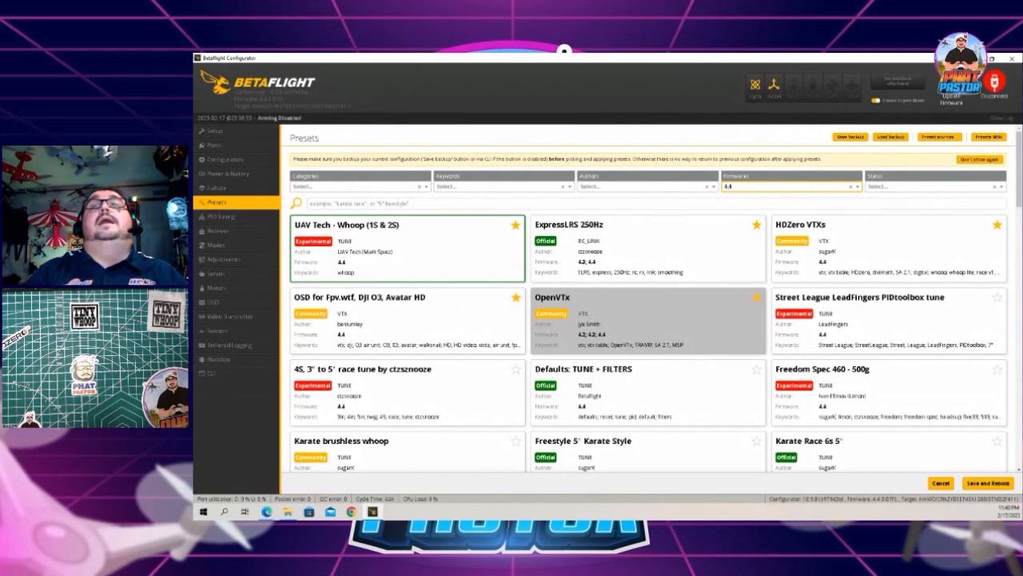
{"action": "left_click", "coordinate": [989, 483]}
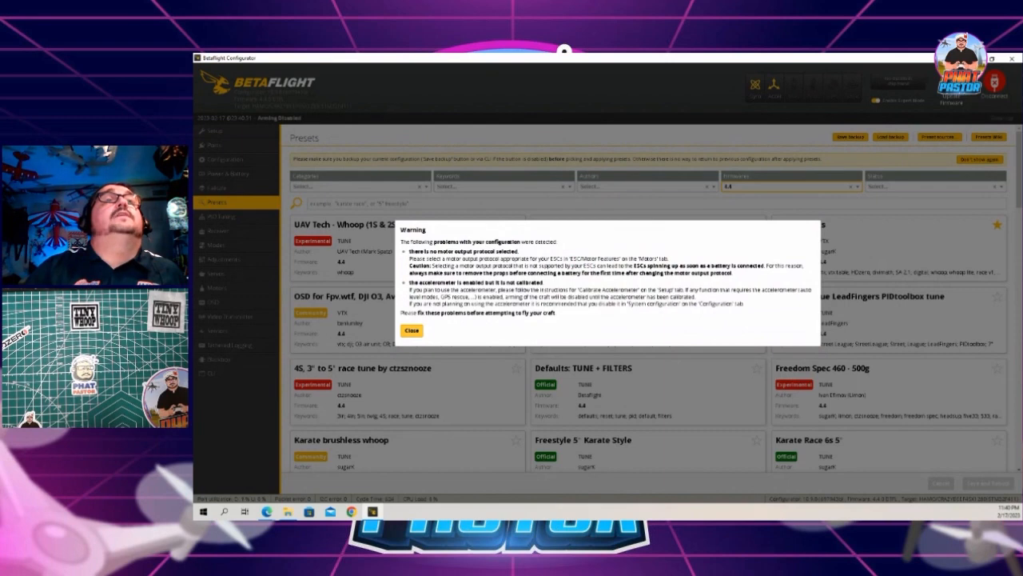
{"action": "left_click", "coordinate": [411, 331]}
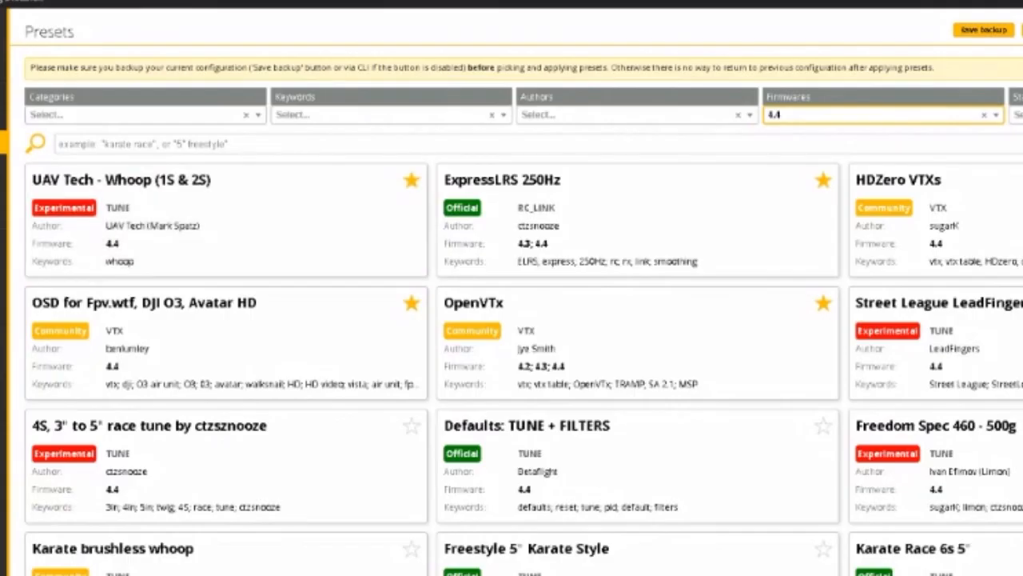
Review the preset categories, search the presets for "ex", and open the ExpressLRS 250Hz preset
{"action": "left_click", "coordinate": [146, 115]}
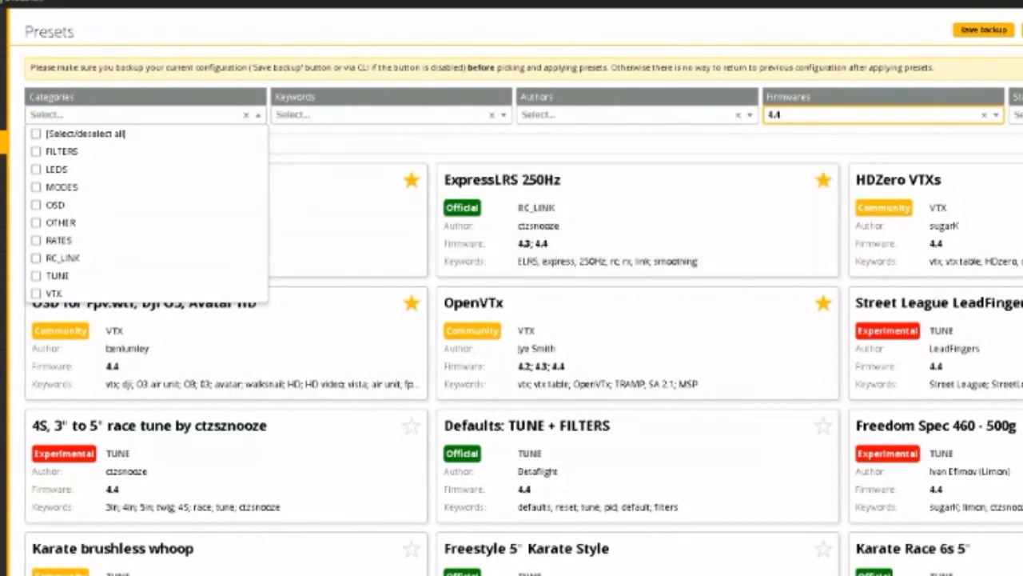
{"action": "left_click", "coordinate": [146, 115]}
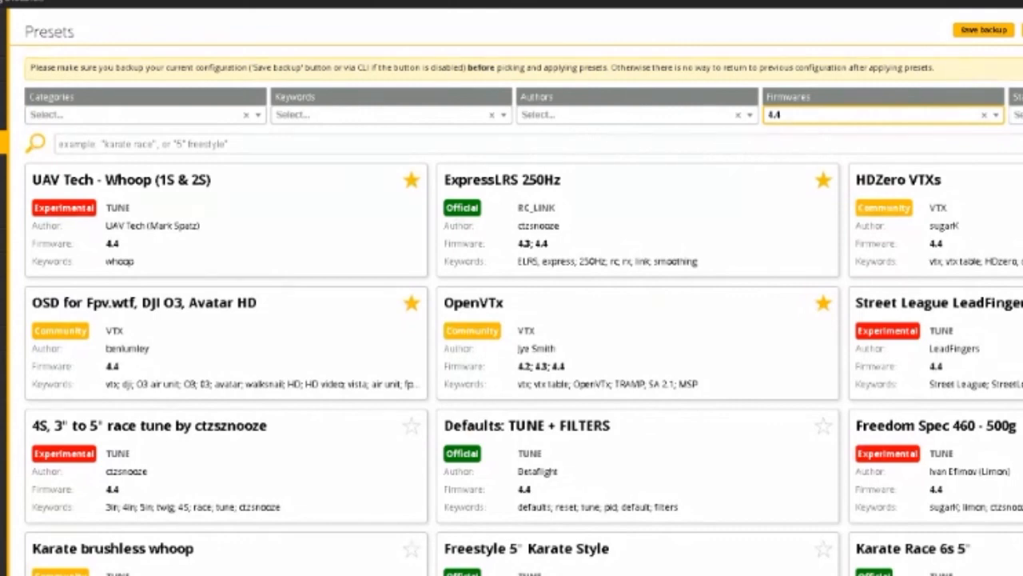
{"action": "type", "text": "ex"}
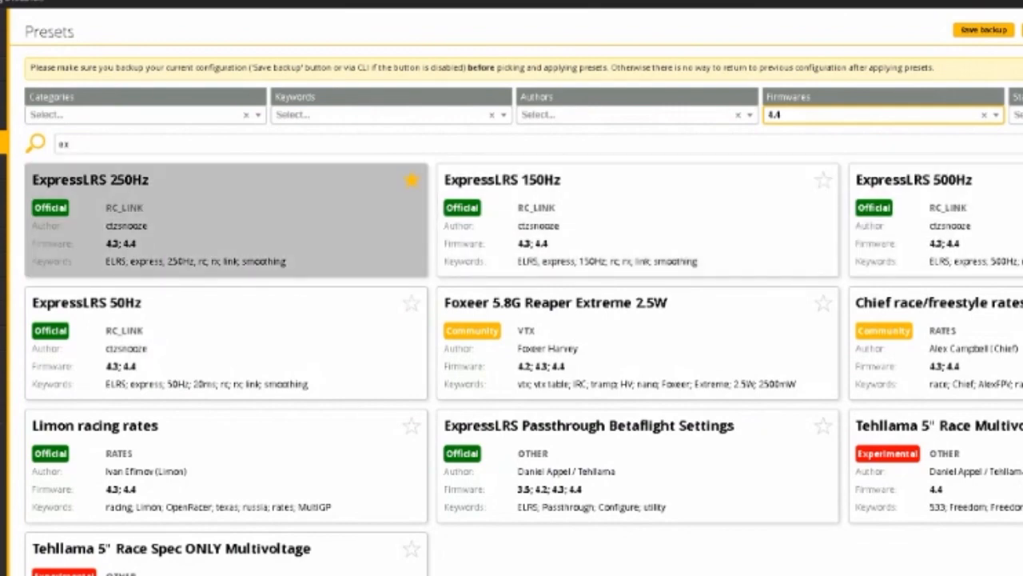
{"action": "left_click", "coordinate": [224, 224]}
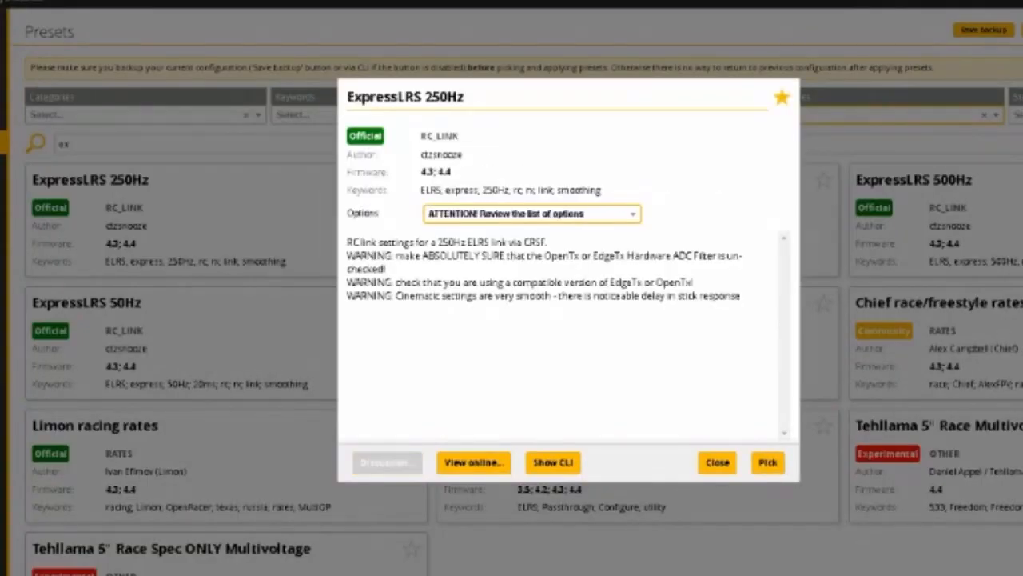
Apply the ExpressLRS 250Hz preset with the Racing, SPI on the FC and Single Cell values options, and dismiss the configuration warning
{"action": "left_click", "coordinate": [532, 213]}
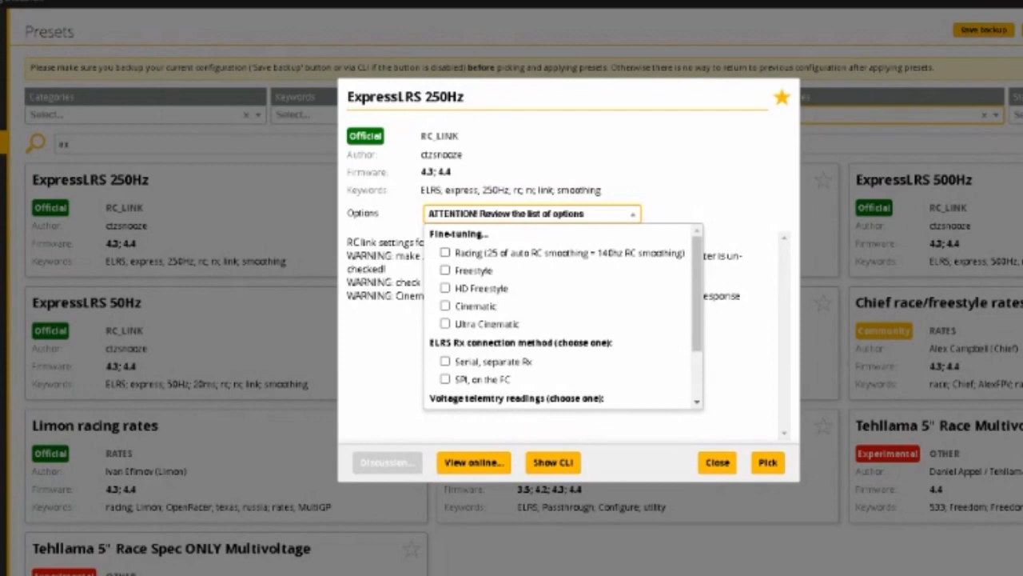
{"action": "left_click", "coordinate": [445, 253]}
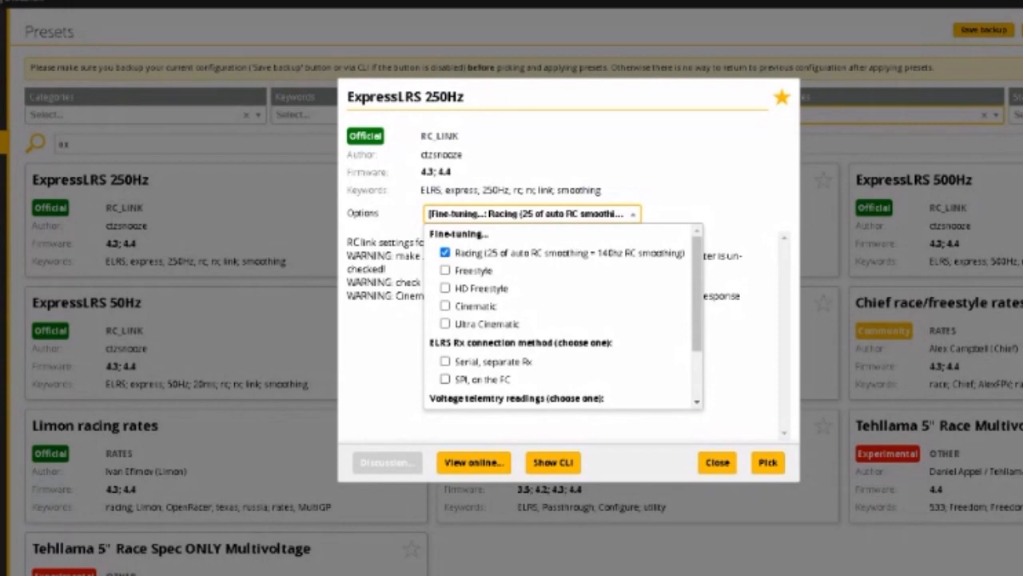
{"action": "left_click", "coordinate": [445, 379]}
{"action": "scroll", "coordinate": [697, 401], "scroll_direction": "down", "scroll_amount": 1}
{"action": "scroll", "coordinate": [697, 401], "scroll_direction": "down", "scroll_amount": 1}
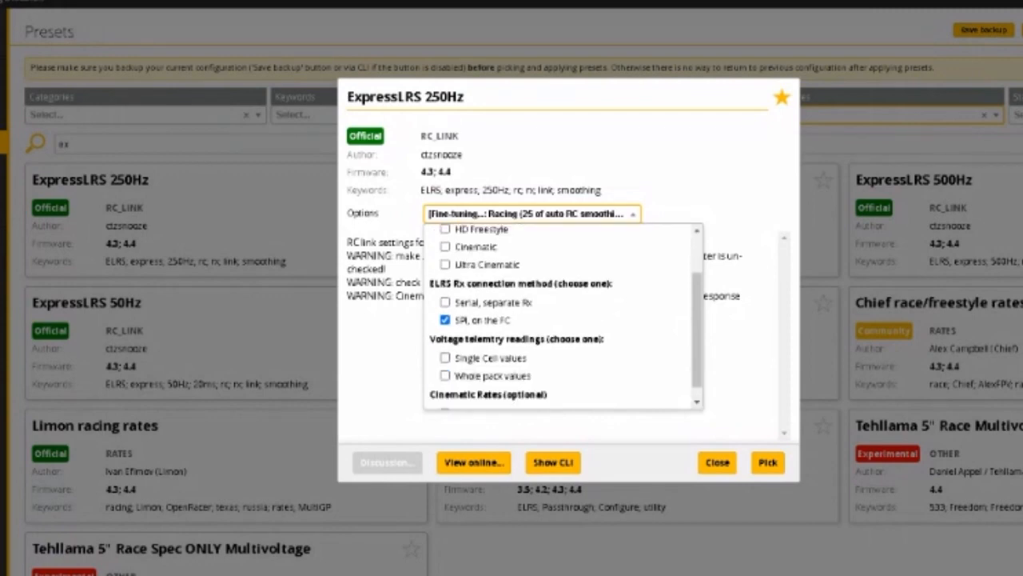
{"action": "scroll", "coordinate": [564, 320], "scroll_direction": "down", "scroll_amount": 1}
{"action": "left_click", "coordinate": [445, 344]}
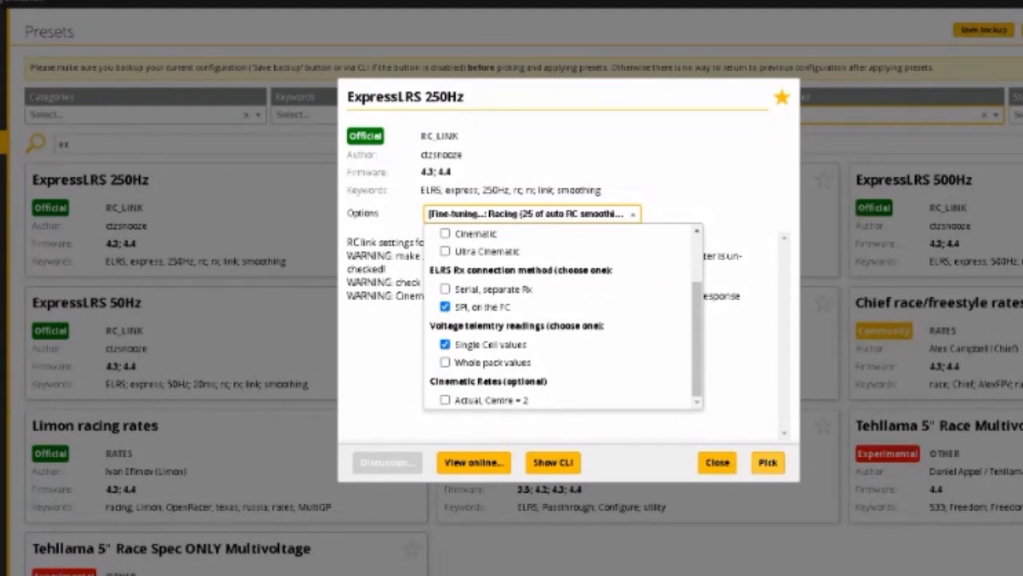
{"action": "left_click", "coordinate": [767, 462]}
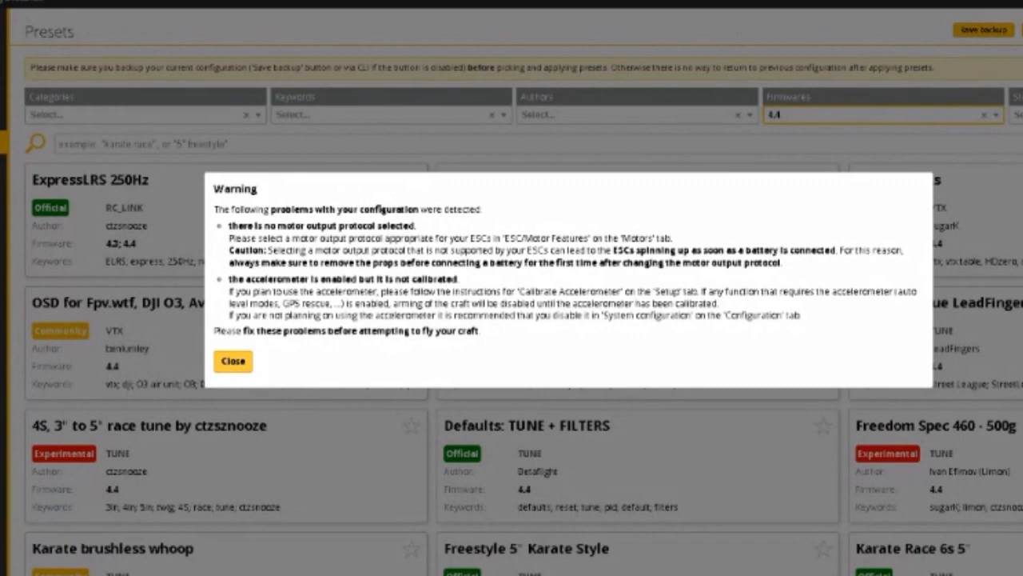
{"action": "left_click", "coordinate": [232, 360]}
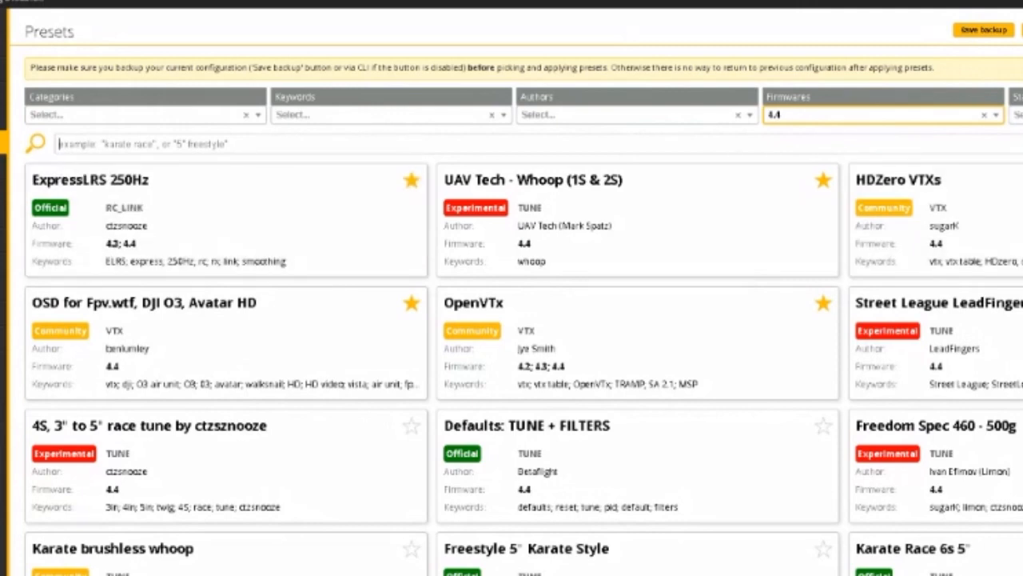
Search presets for "hdz" and enable HDZero VTXs options for all VTXs except unlocked Freestyle and TX5M.1, with displayport and MSP VTX on uart 2
{"action": "type", "text": "hdz"}
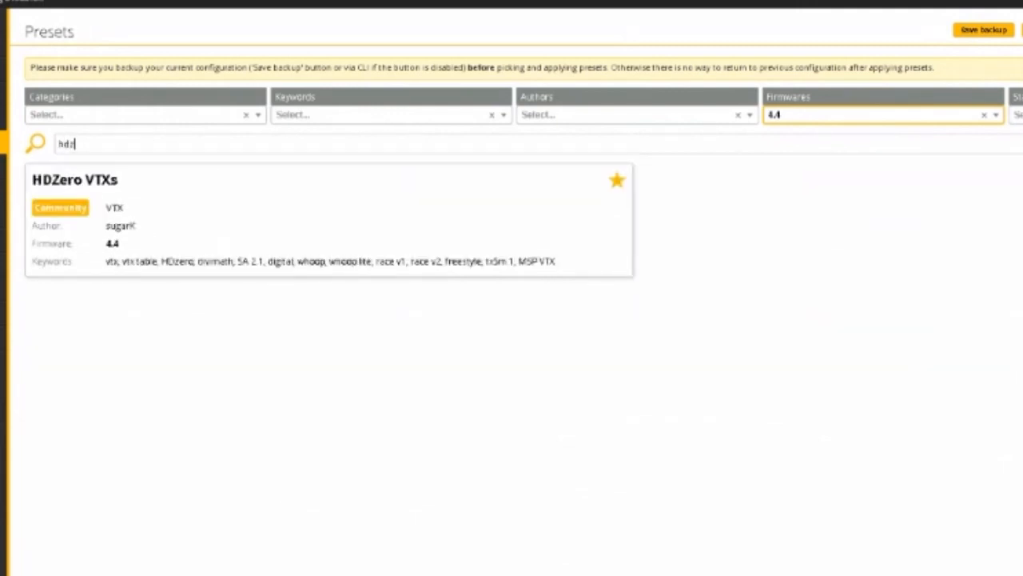
{"action": "left_click", "coordinate": [328, 220]}
{"action": "left_click", "coordinate": [532, 214]}
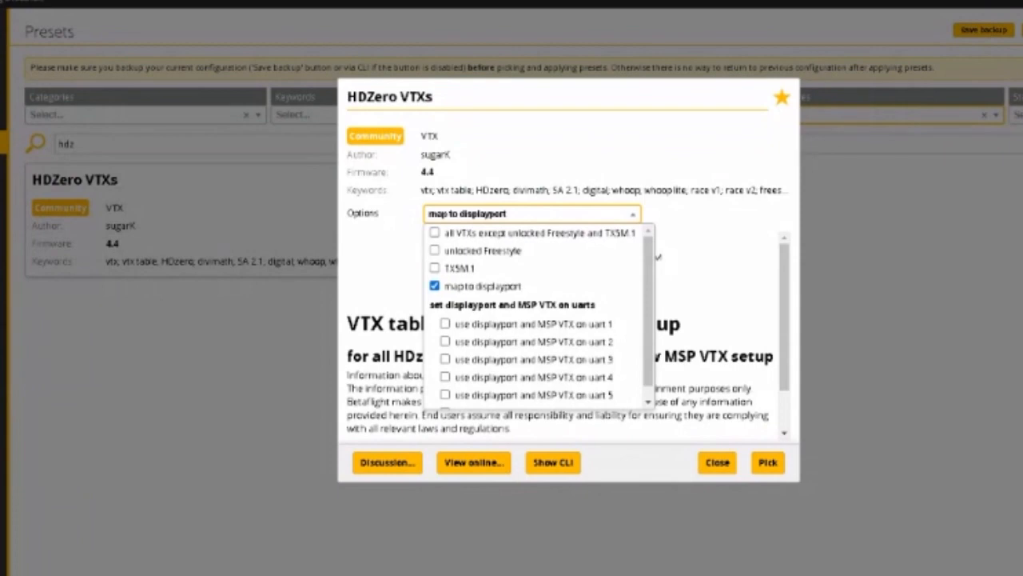
{"action": "left_click", "coordinate": [435, 233]}
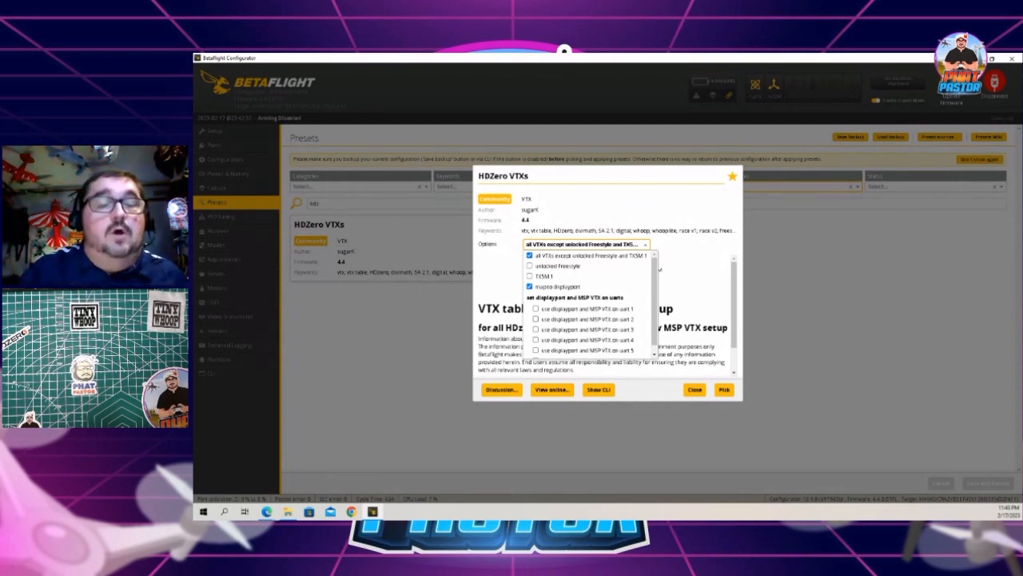
{"action": "left_click", "coordinate": [537, 319]}
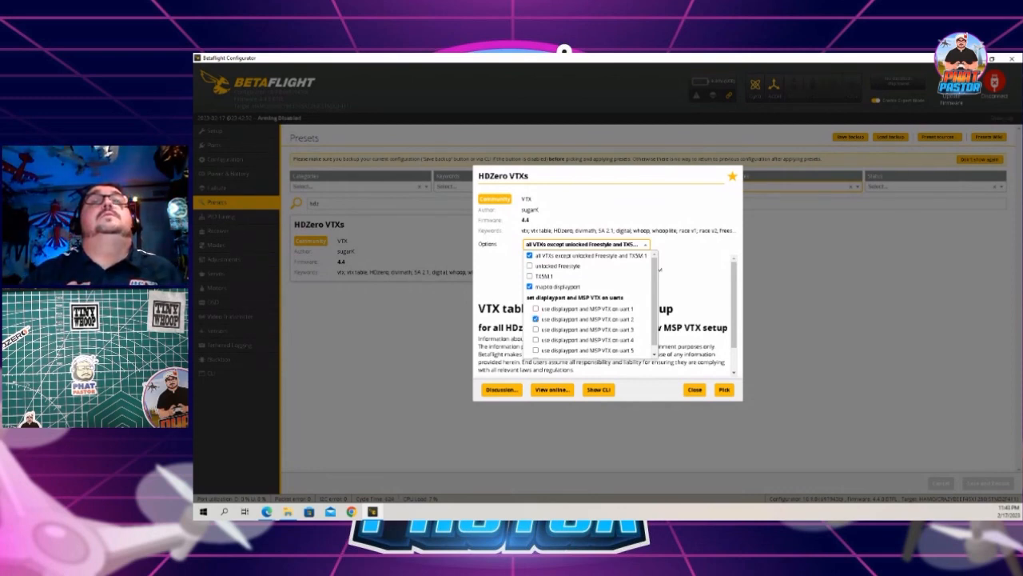
{"action": "scroll", "coordinate": [590, 304], "scroll_direction": "down", "scroll_amount": 1}
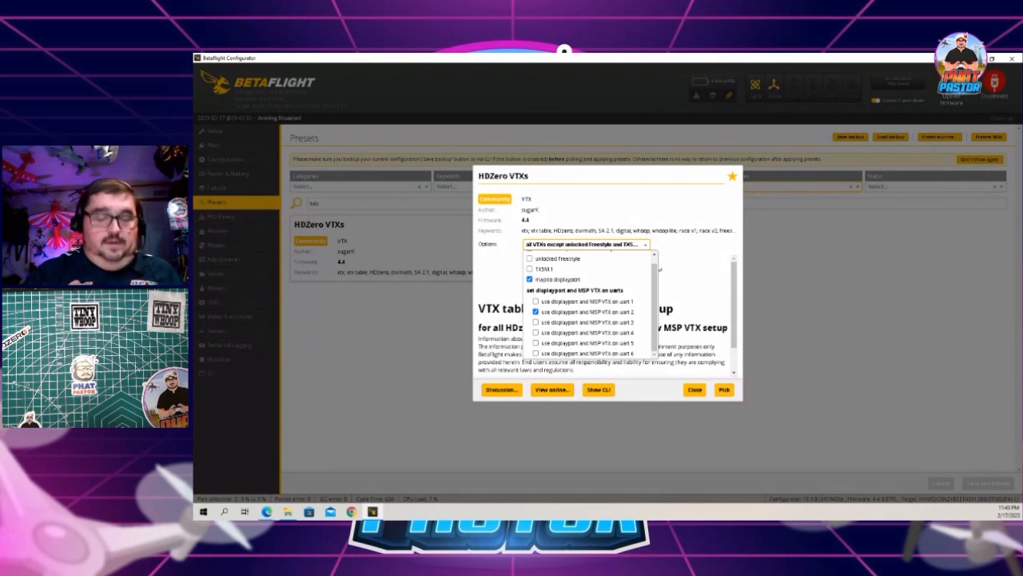
{"action": "left_click", "coordinate": [660, 270]}
Pick the configured HDZero VTXs preset, save it with a reboot, and dismiss the configuration warning
{"action": "left_click", "coordinate": [724, 390]}
{"action": "left_click", "coordinate": [533, 325]}
{"action": "left_click", "coordinate": [988, 483]}
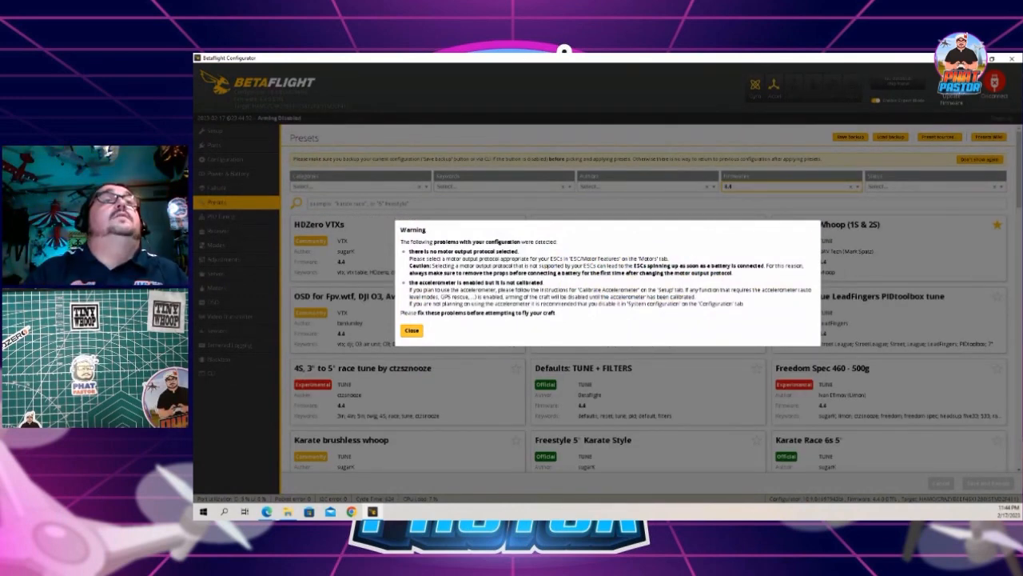
{"action": "left_click", "coordinate": [412, 330]}
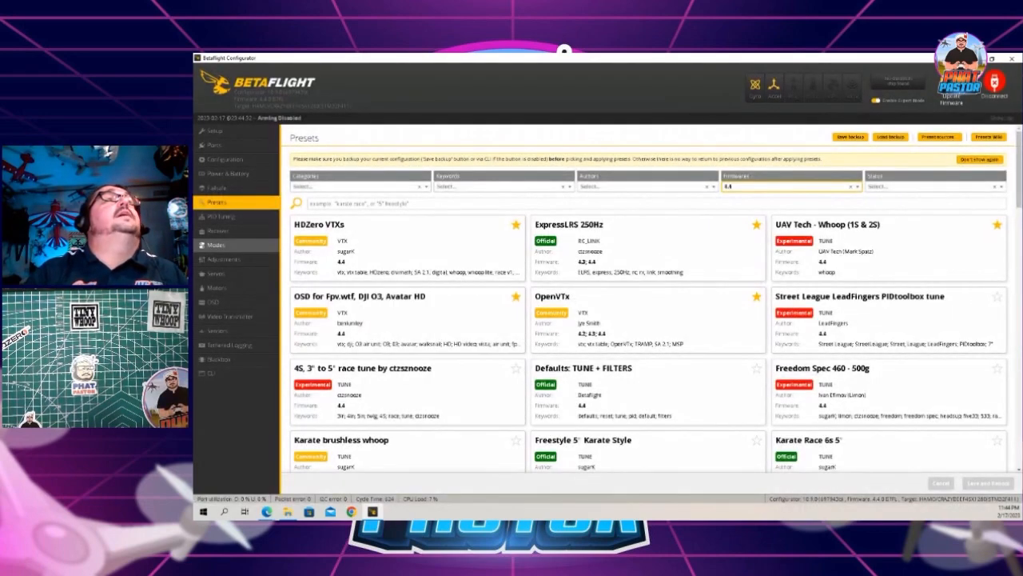
Enter the binding phrase in the ExpressLRS receiver settings and send a bind request to the receiver
{"action": "left_click", "coordinate": [219, 231]}
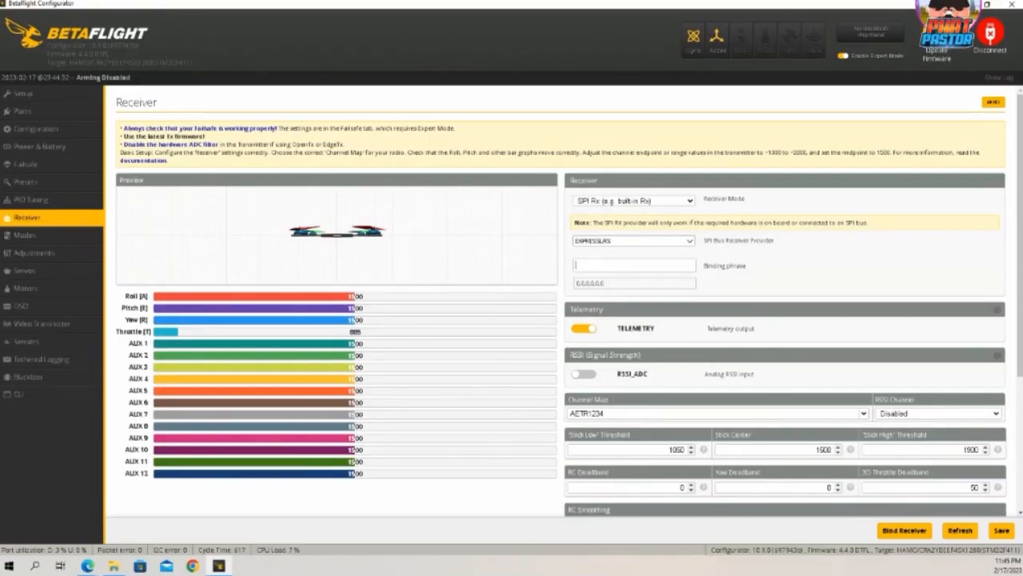
{"action": "type", "text": "your bind e"}
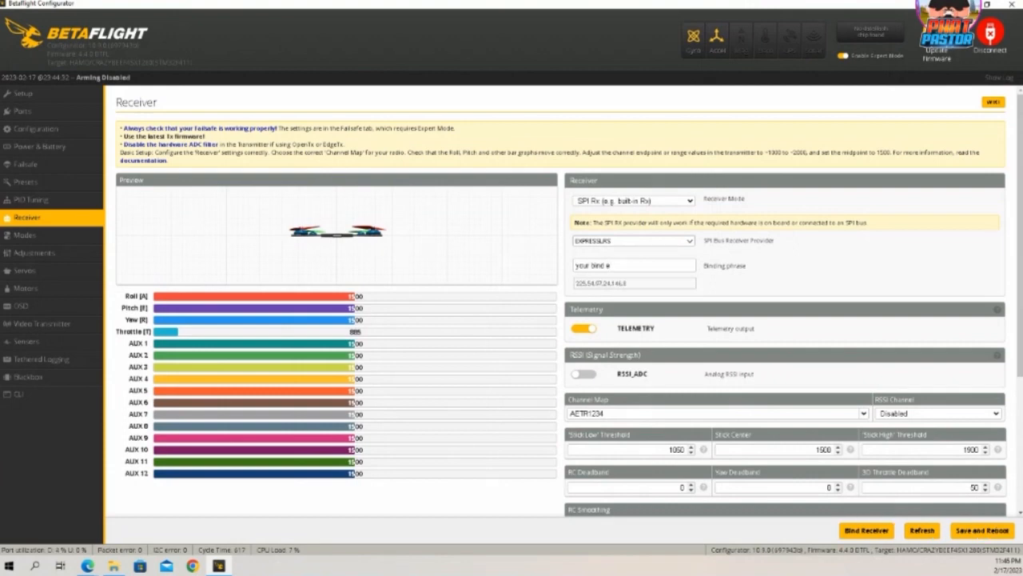
{"action": "key", "text": "BackSpace"}
{"action": "key", "text": "BackSpace"}
{"action": "key", "text": "BackSpace"}
{"action": "key", "text": "BackSpace"}
{"action": "left_click", "coordinate": [866, 531]}
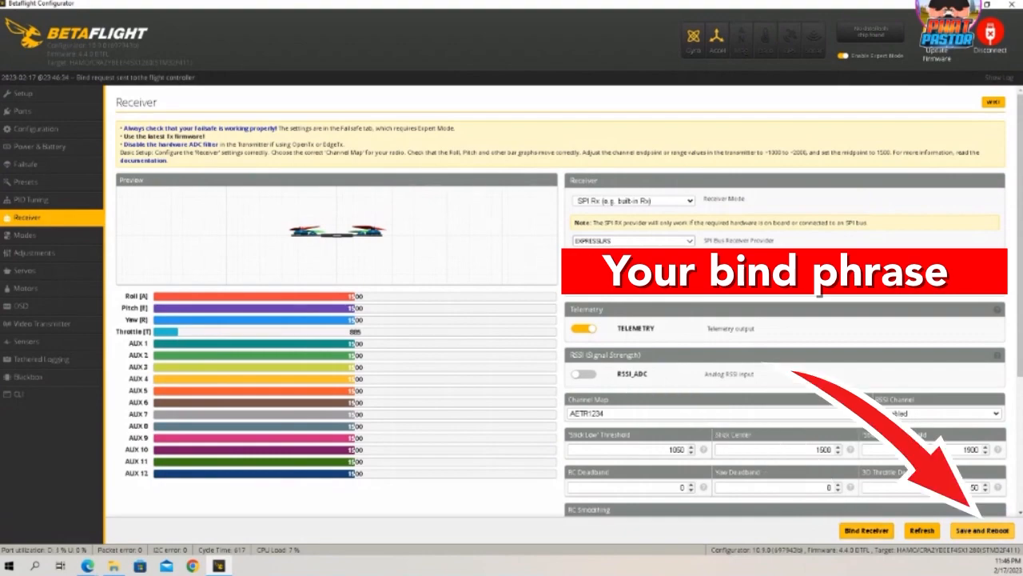
Save the receiver settings with a reboot, dismiss the configuration warning, and save the receiver settings again
{"action": "left_click", "coordinate": [982, 530]}
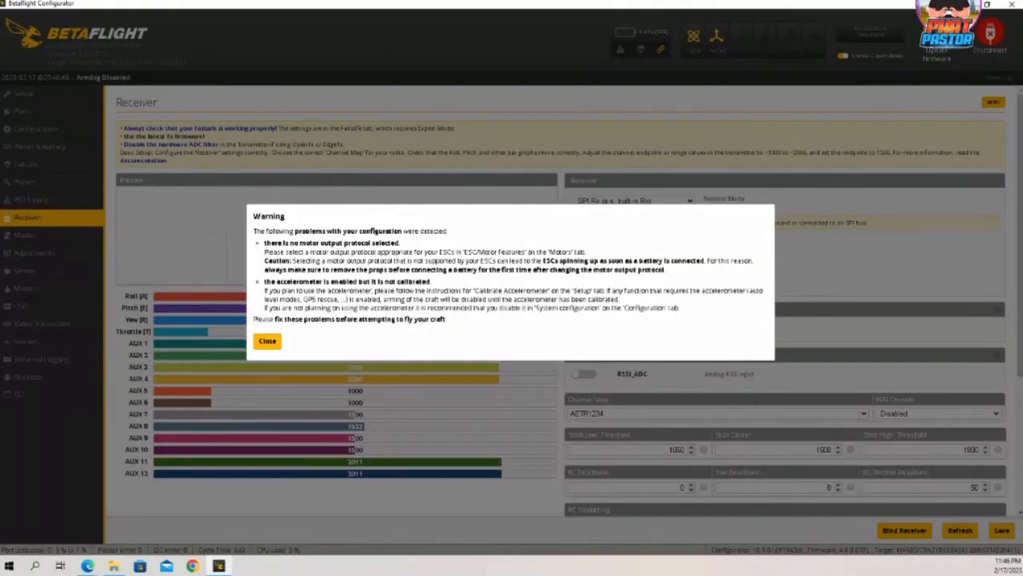
{"action": "left_click", "coordinate": [267, 341]}
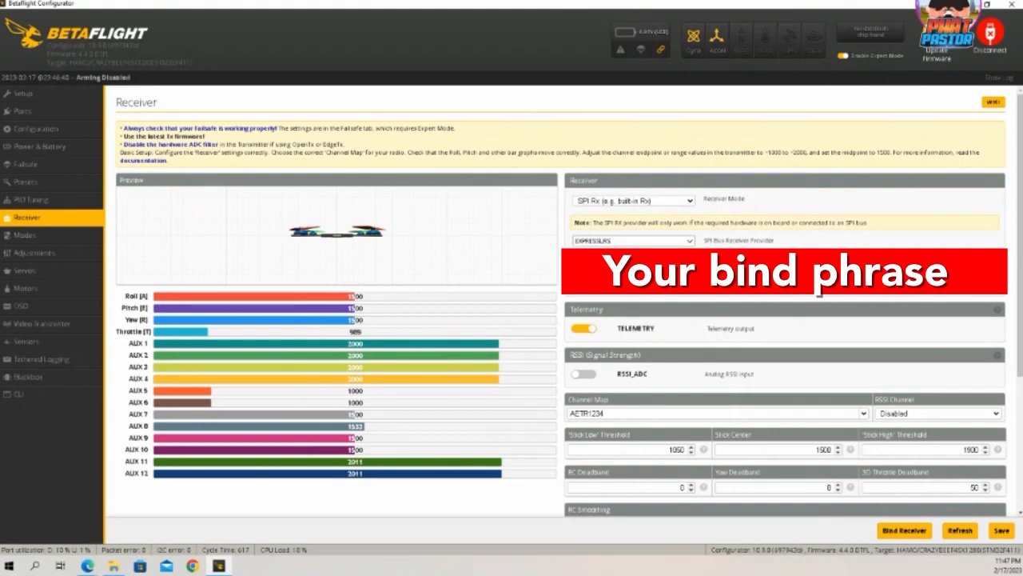
{"action": "left_click", "coordinate": [1001, 531]}
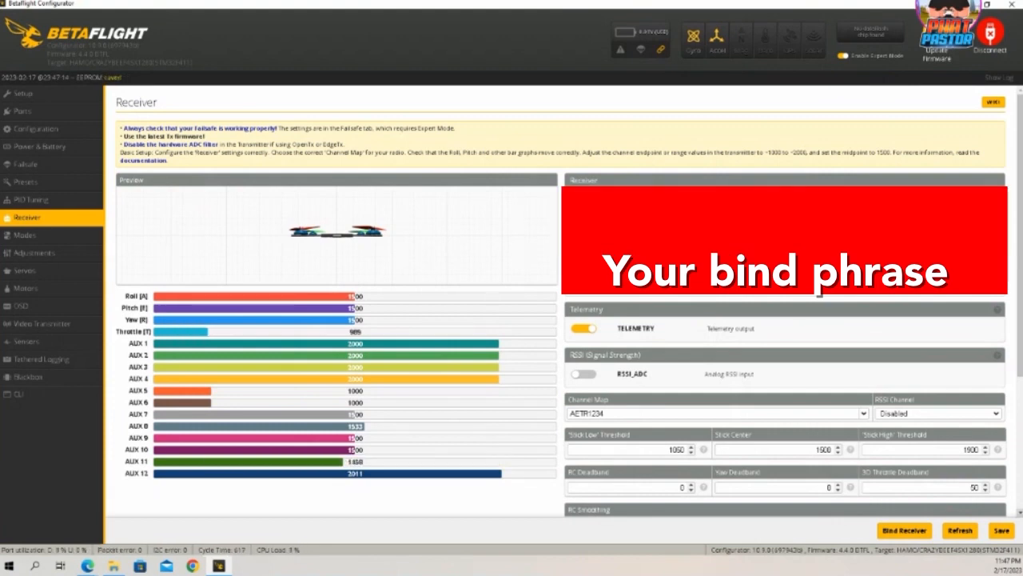
{"action": "scroll", "coordinate": [786, 344], "scroll_direction": "down", "scroll_amount": 1}
{"action": "scroll", "coordinate": [817, 294], "scroll_direction": "down", "scroll_amount": 3}
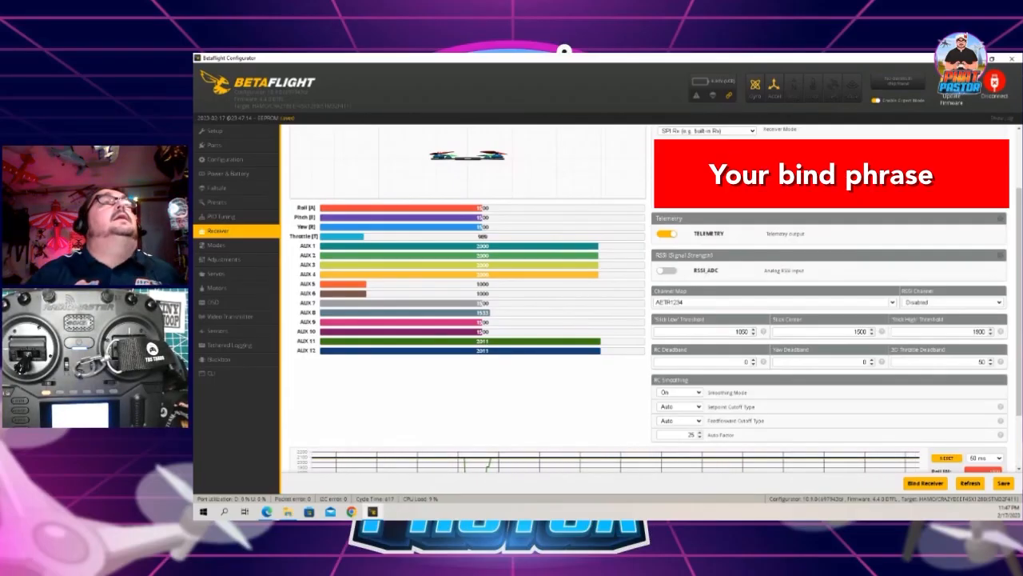
Add an ARM mode range on AUX 2 spanning 900 to 1200
{"action": "left_click", "coordinate": [220, 244]}
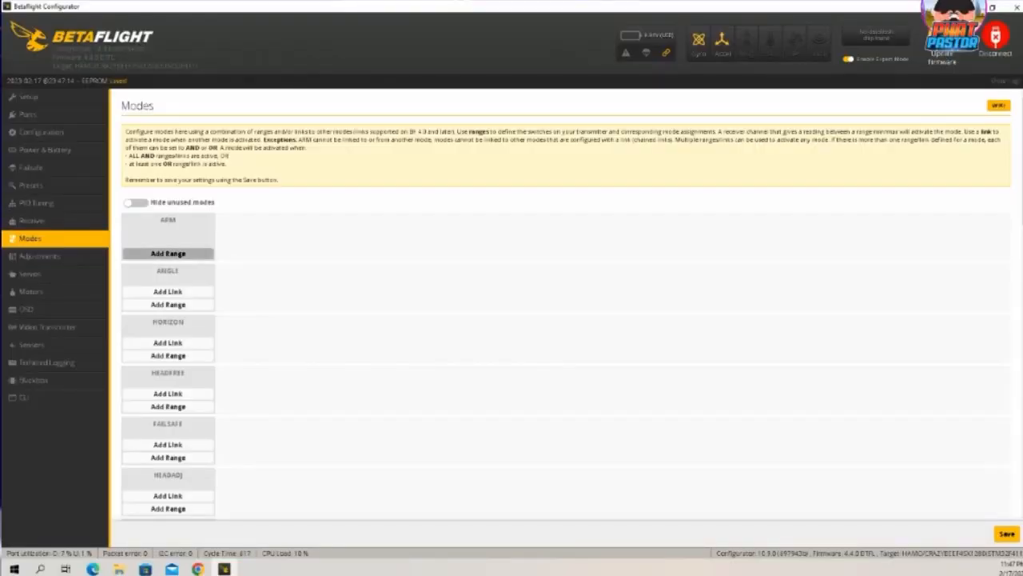
{"action": "left_click", "coordinate": [167, 253]}
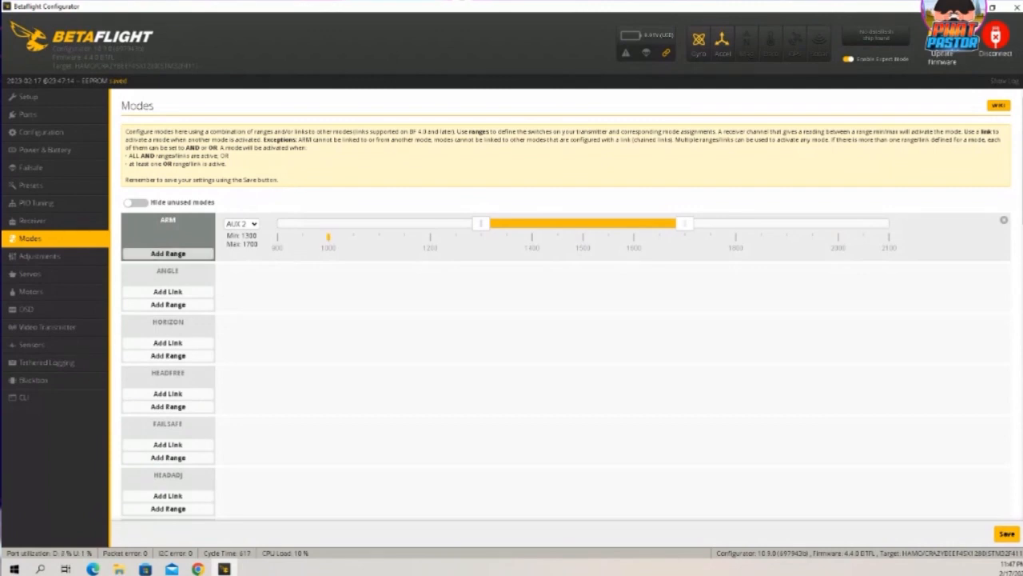
{"action": "left_click_drag", "start_coordinate": [577, 223], "coordinate": [374, 223]}
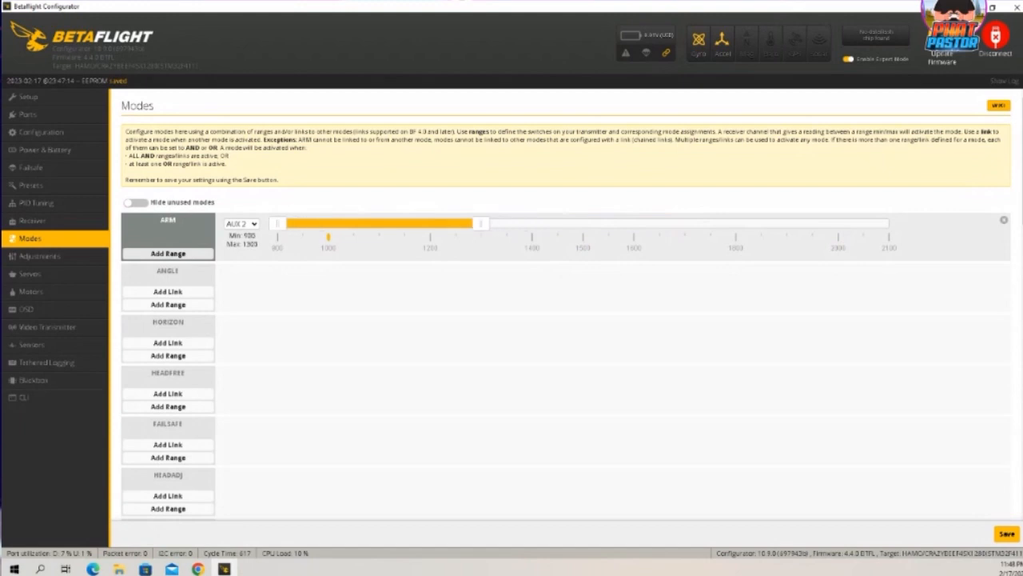
{"action": "left_click_drag", "start_coordinate": [481, 223], "coordinate": [430, 223]}
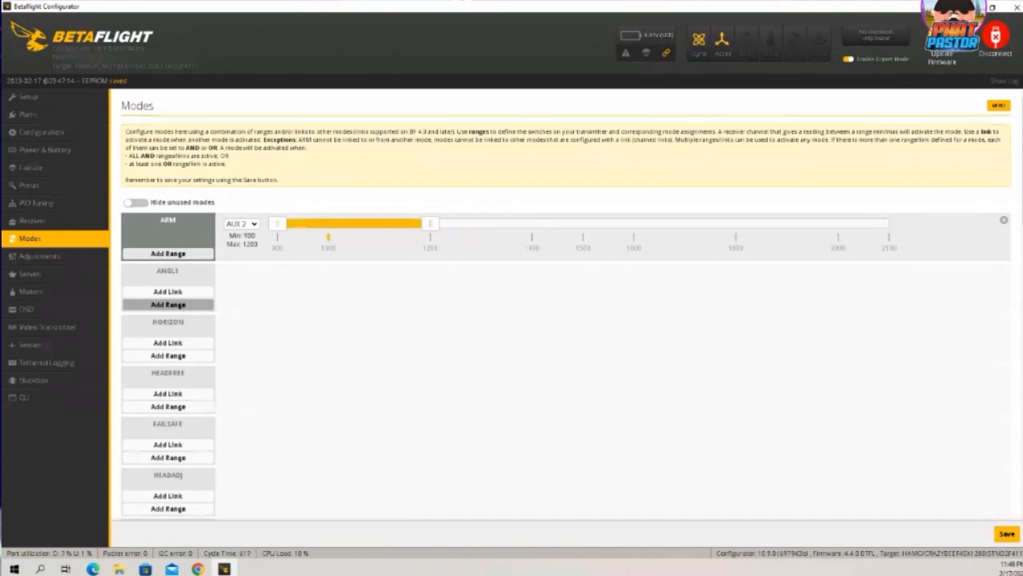
Add an ANGLE mode range on AUX 3 spanning 1800 to 2100
{"action": "left_click", "coordinate": [167, 304]}
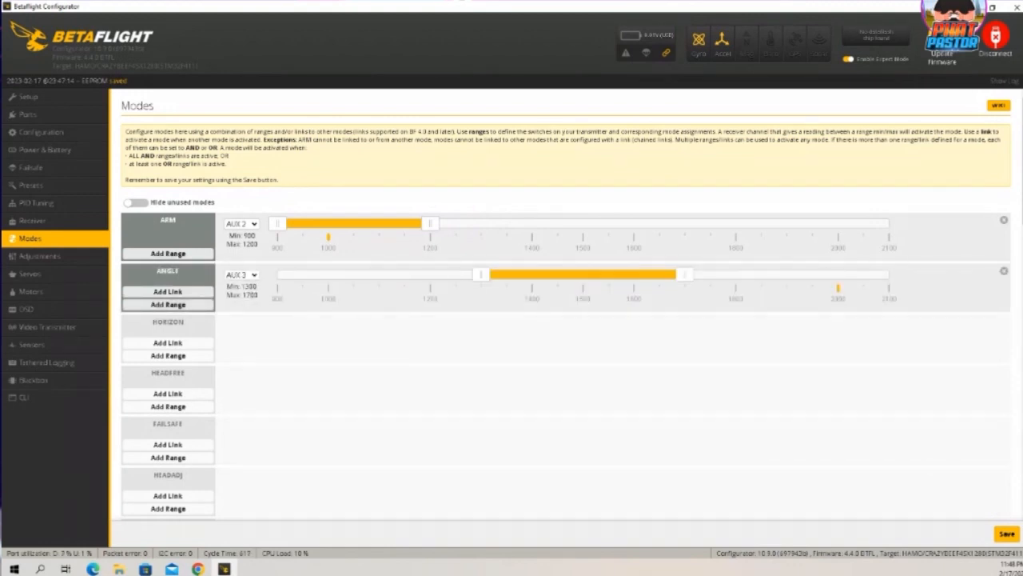
{"action": "left_click_drag", "start_coordinate": [583, 274], "coordinate": [786, 274]}
{"action": "left_click_drag", "start_coordinate": [684, 274], "coordinate": [736, 274]}
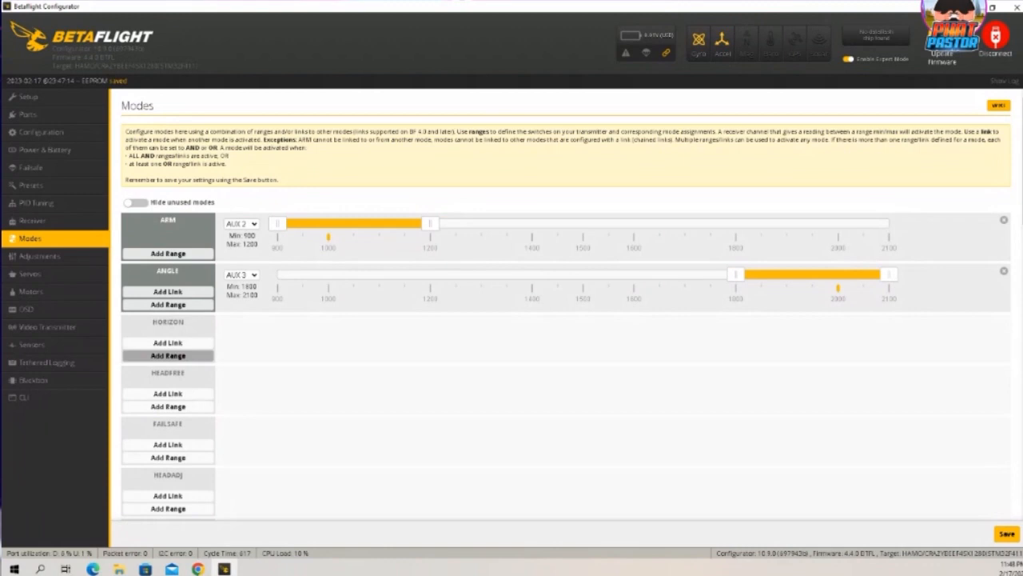
Add a HORIZON mode range on AUX 3 spanning 1300 to 1700, and save the modes
{"action": "left_click", "coordinate": [167, 355]}
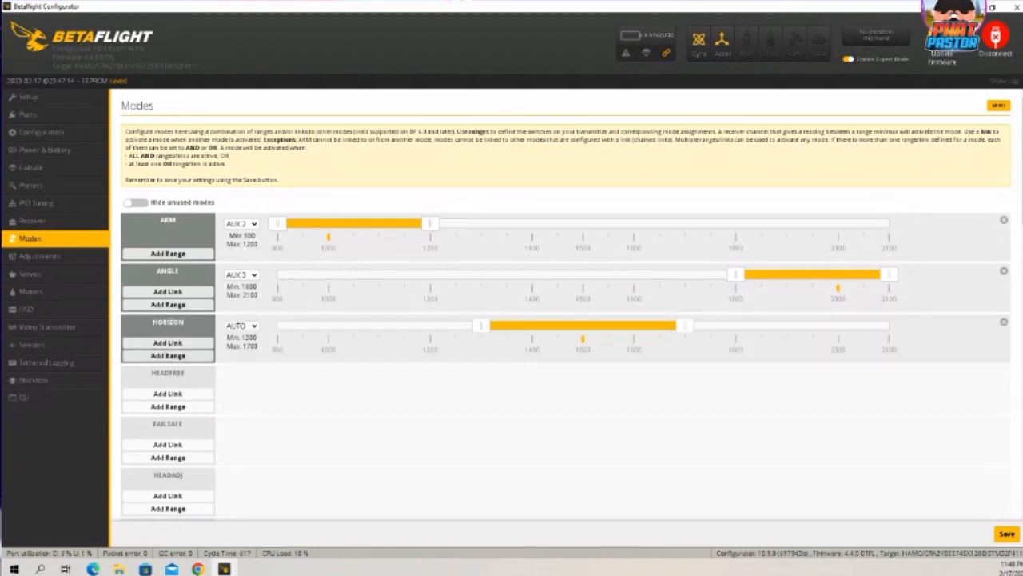
{"action": "left_click", "coordinate": [242, 326]}
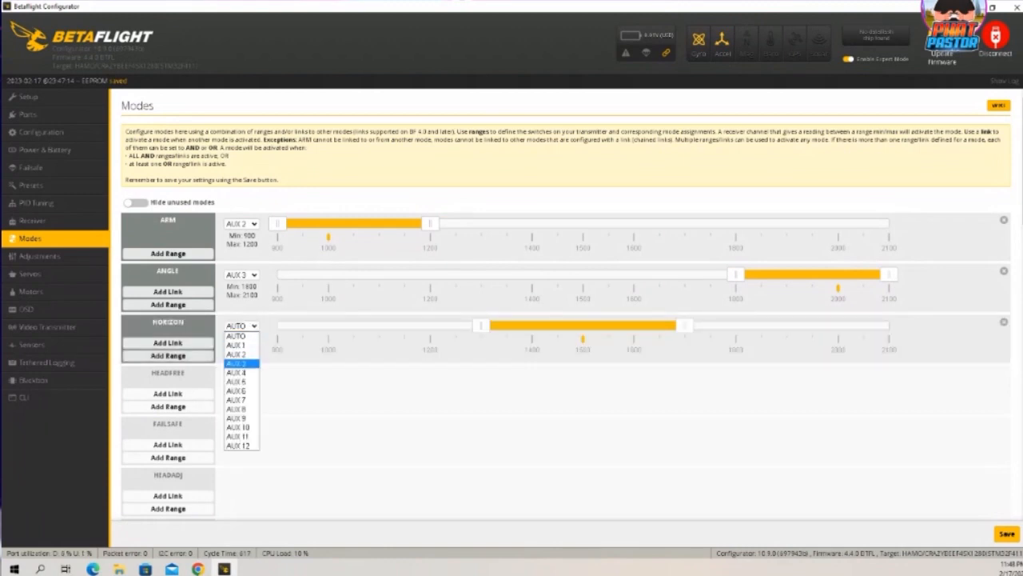
{"action": "key", "text": "Return"}
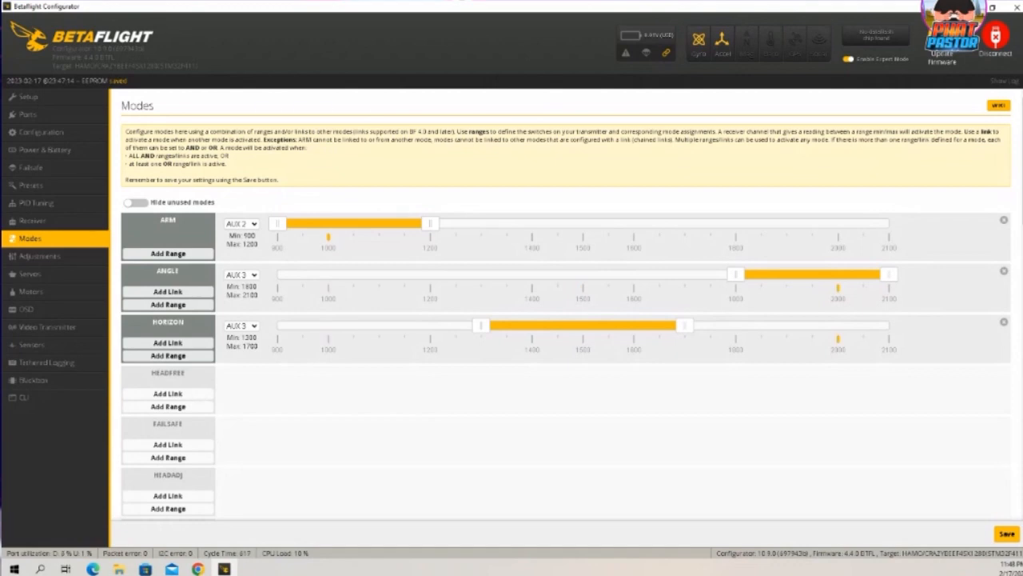
{"action": "left_click", "coordinate": [1007, 534]}
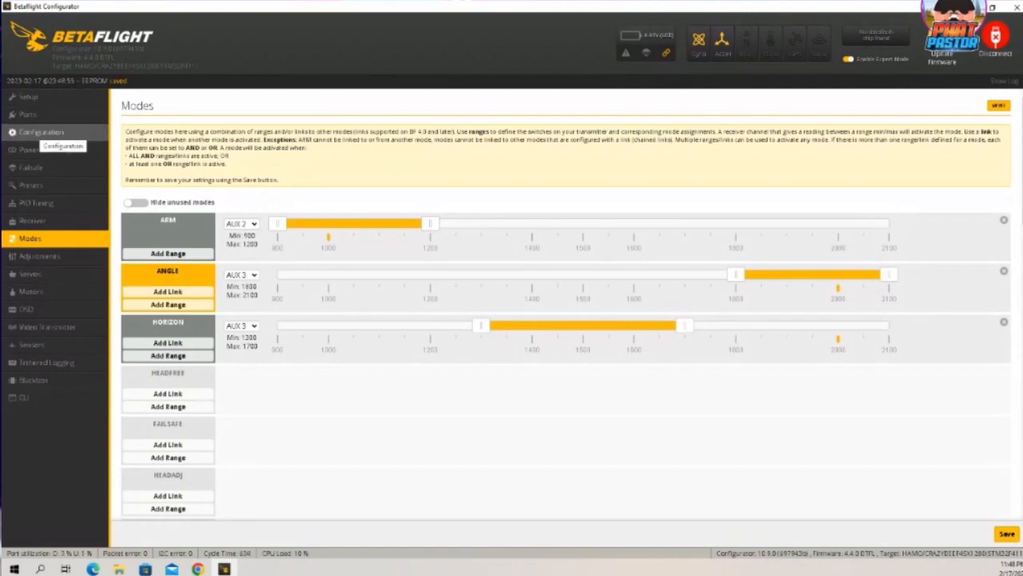
Enable the RX_LOST and RX_SET beeps in the Dshot Beacon Configuration
{"action": "left_click", "coordinate": [40, 132]}
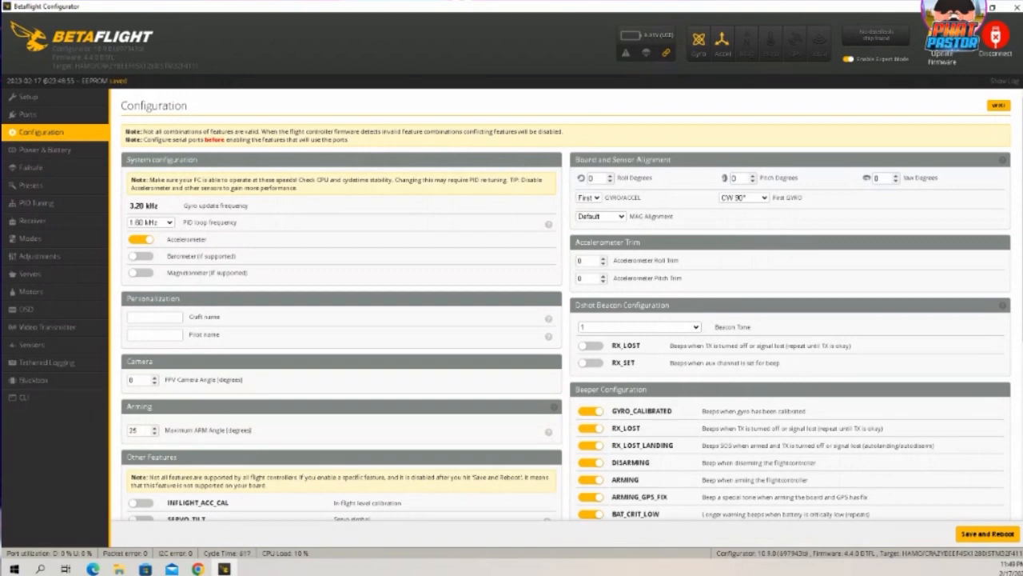
{"action": "left_click", "coordinate": [590, 346]}
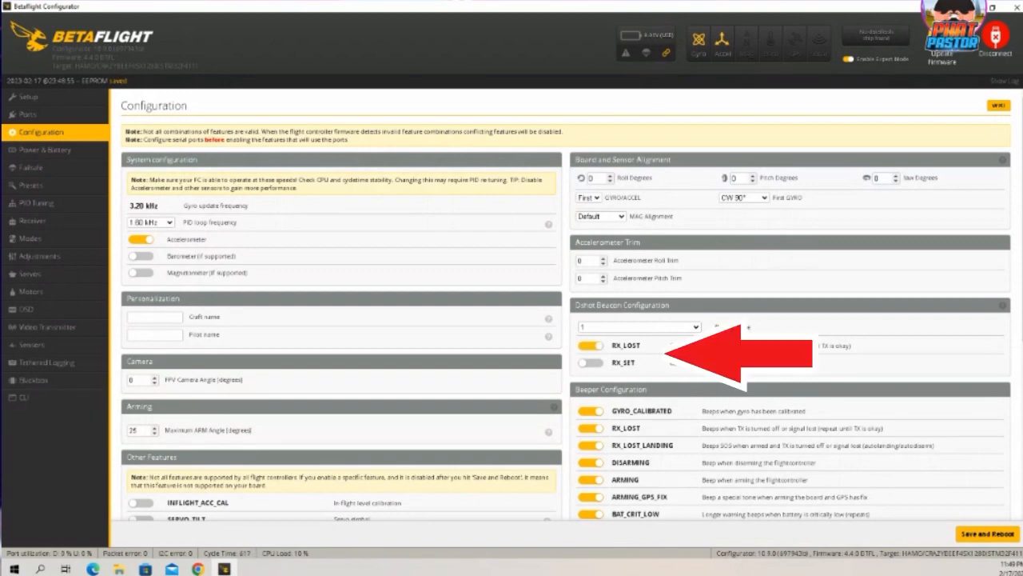
{"action": "left_click", "coordinate": [591, 363]}
Set the craft name to "Mob6 HDZ OG" and fill in the pilot name from the suggested entry
{"action": "left_click", "coordinate": [155, 317]}
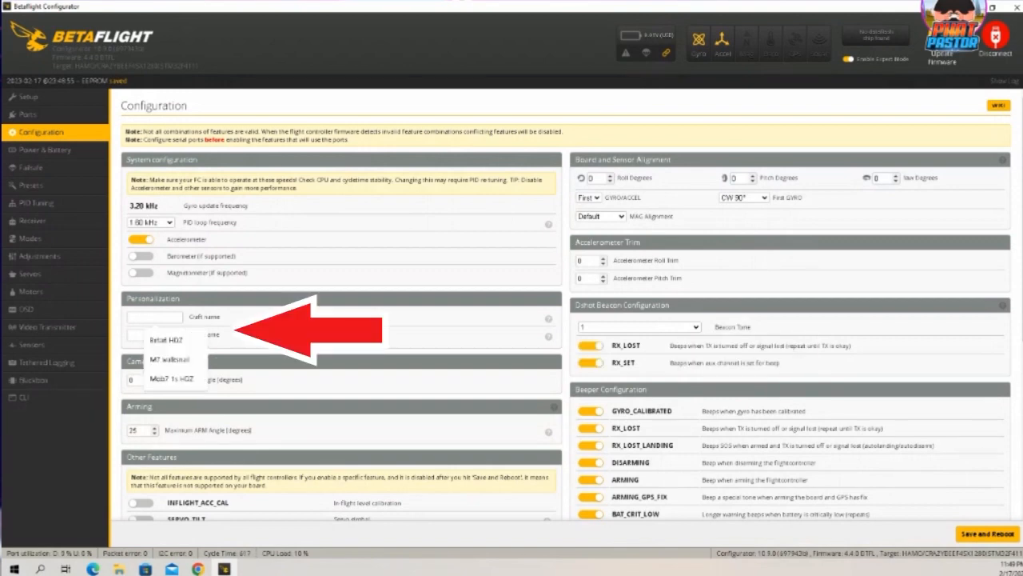
{"action": "type", "text": "M"}
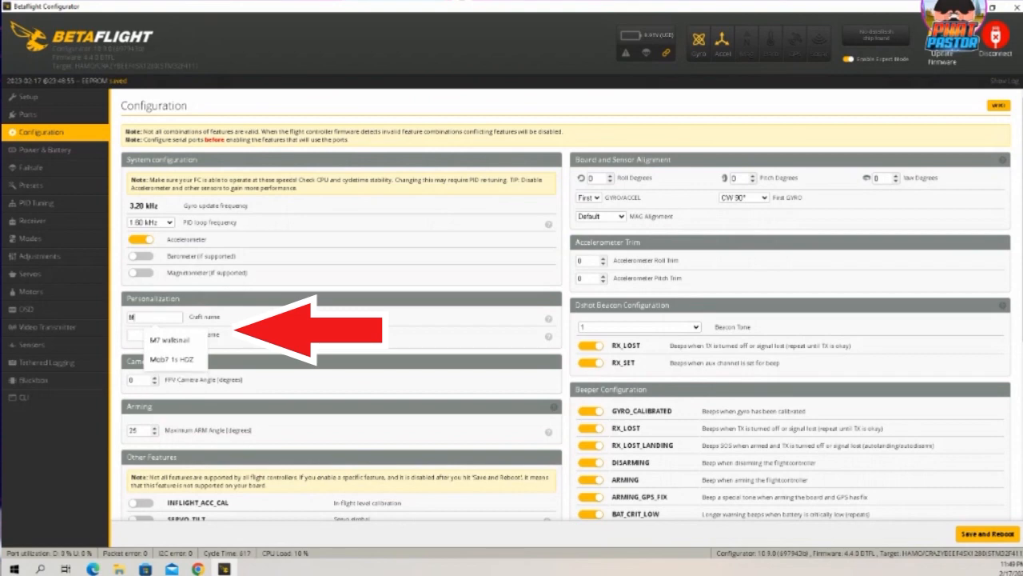
{"action": "type", "text": "ob^ EL"}
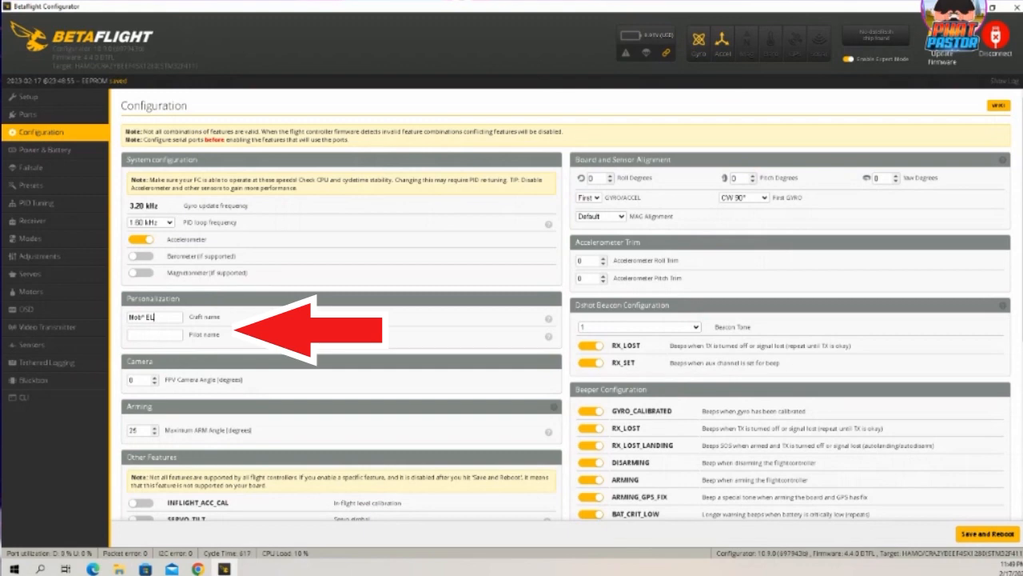
{"action": "key", "text": "BackSpace"}
{"action": "key", "text": "BackSpace"}
{"action": "key", "text": "BackSpace"}
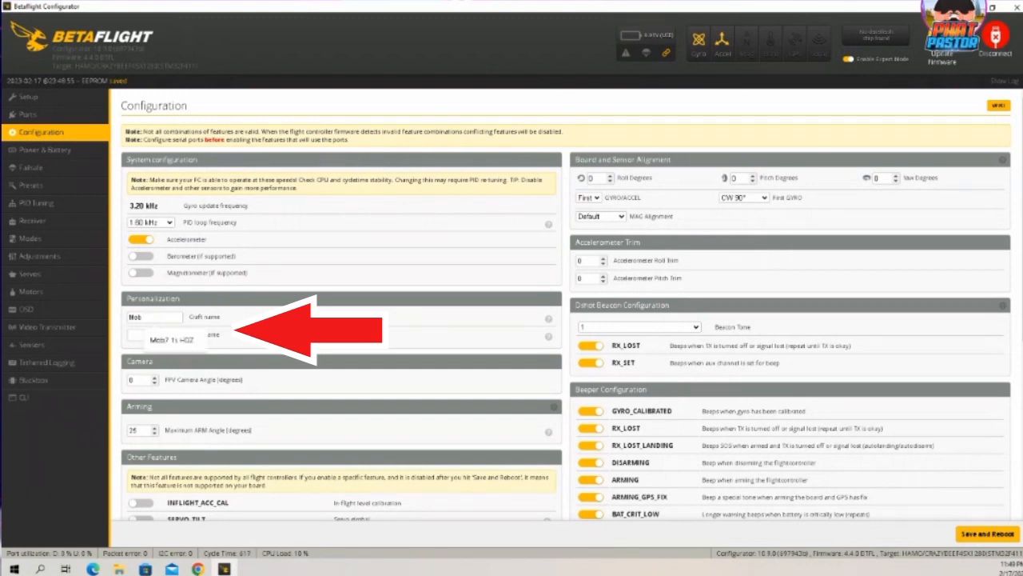
{"action": "type", "text": "6 H"}
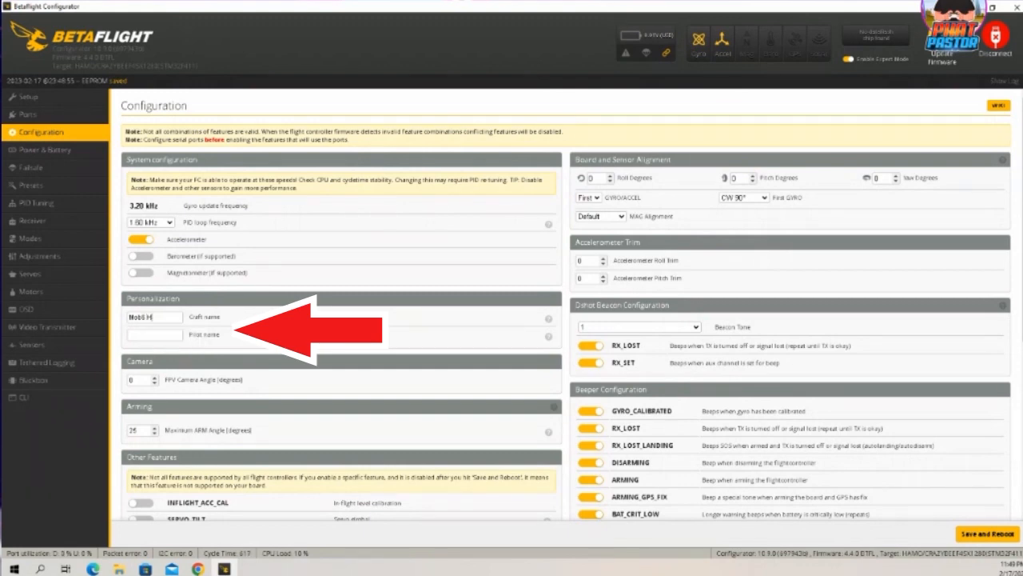
{"action": "type", "text": "DZ 00"}
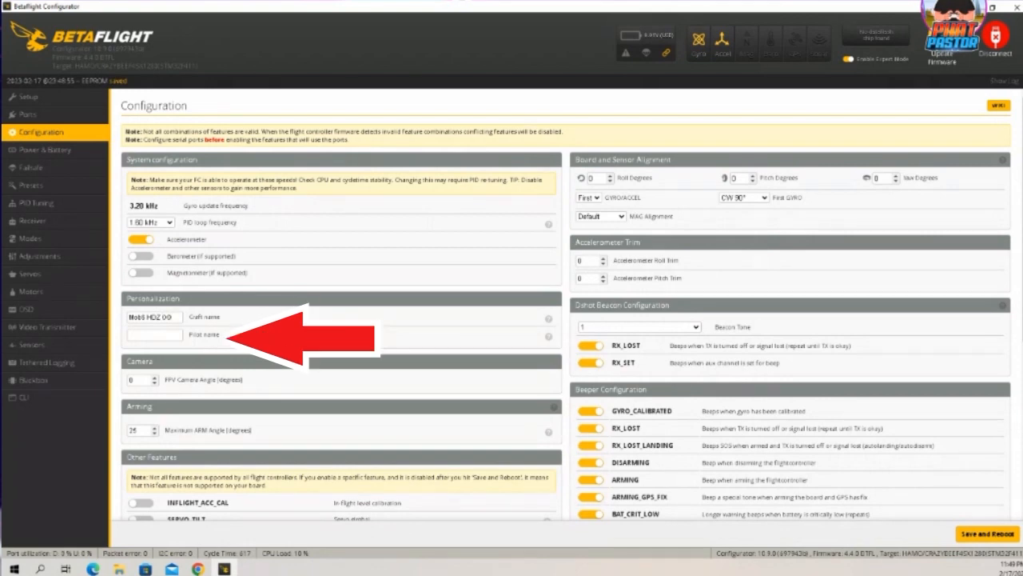
{"action": "left_click", "coordinate": [154, 335]}
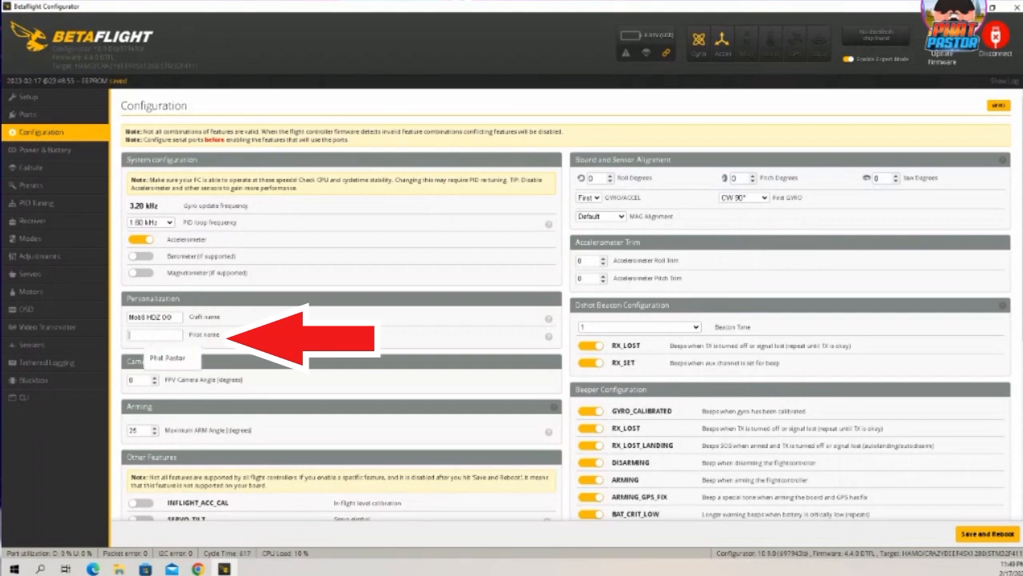
{"action": "left_click", "coordinate": [168, 358]}
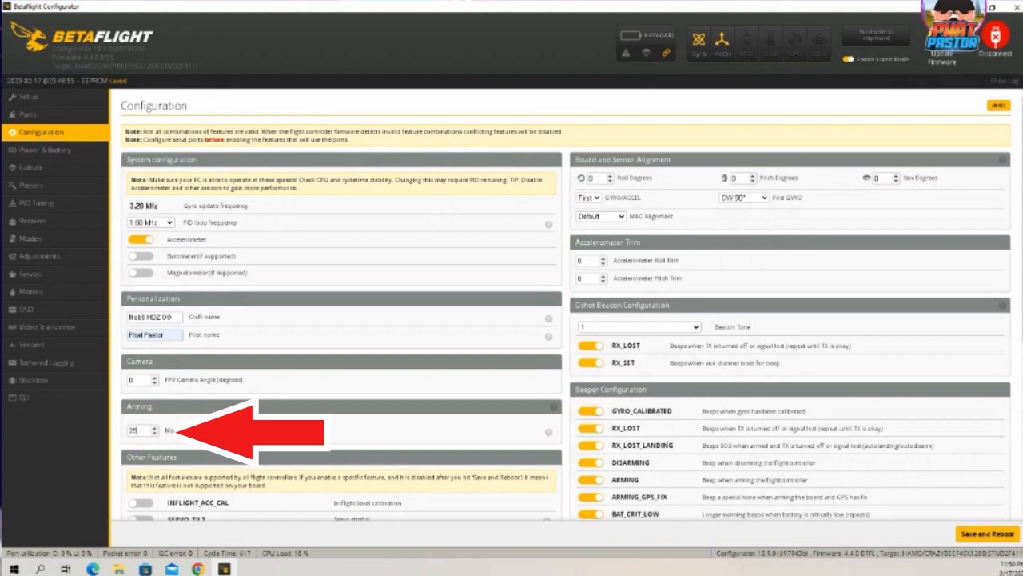
Set the maximum arm angle to 180 degrees and disable AIRMODE, saving with a reboot and dismissing the configuration warning
{"action": "double_click", "coordinate": [133, 430]}
{"action": "type", "text": "180"}
{"action": "scroll", "coordinate": [566, 309], "scroll_direction": "down", "scroll_amount": 4}
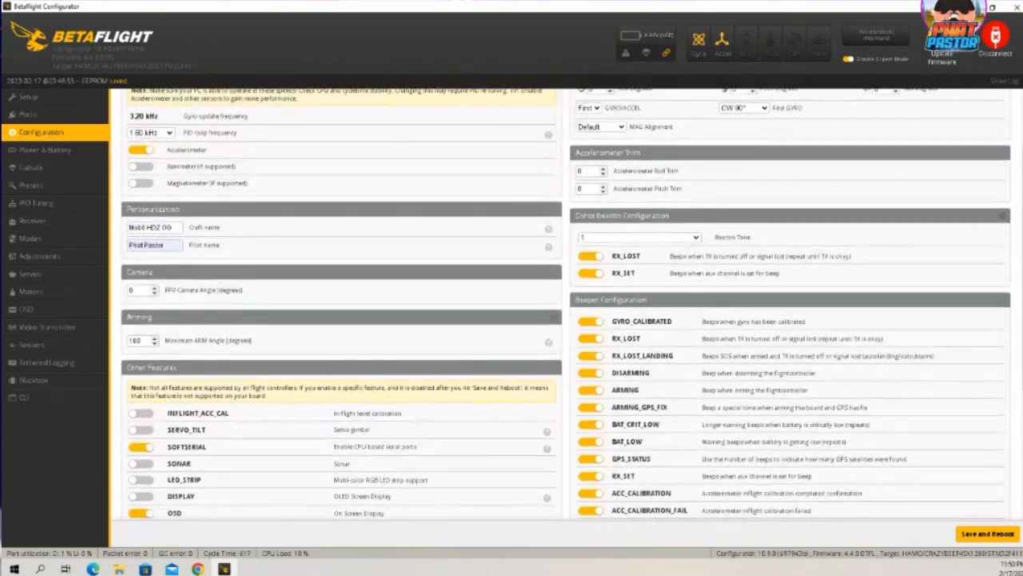
{"action": "scroll", "coordinate": [566, 309], "scroll_direction": "down", "scroll_amount": 2}
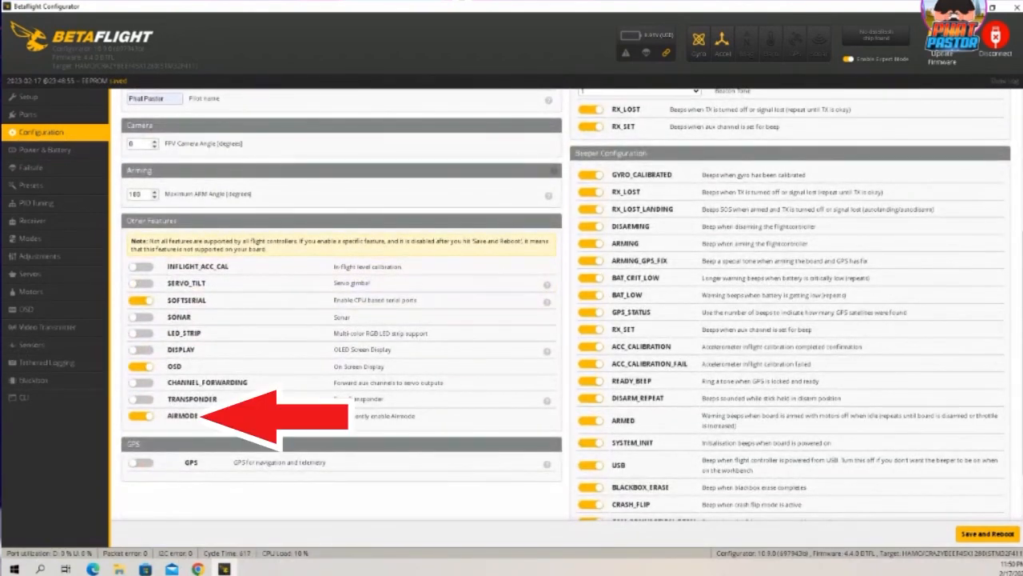
{"action": "left_click", "coordinate": [141, 416]}
{"action": "scroll", "coordinate": [566, 309], "scroll_direction": "down", "scroll_amount": 2}
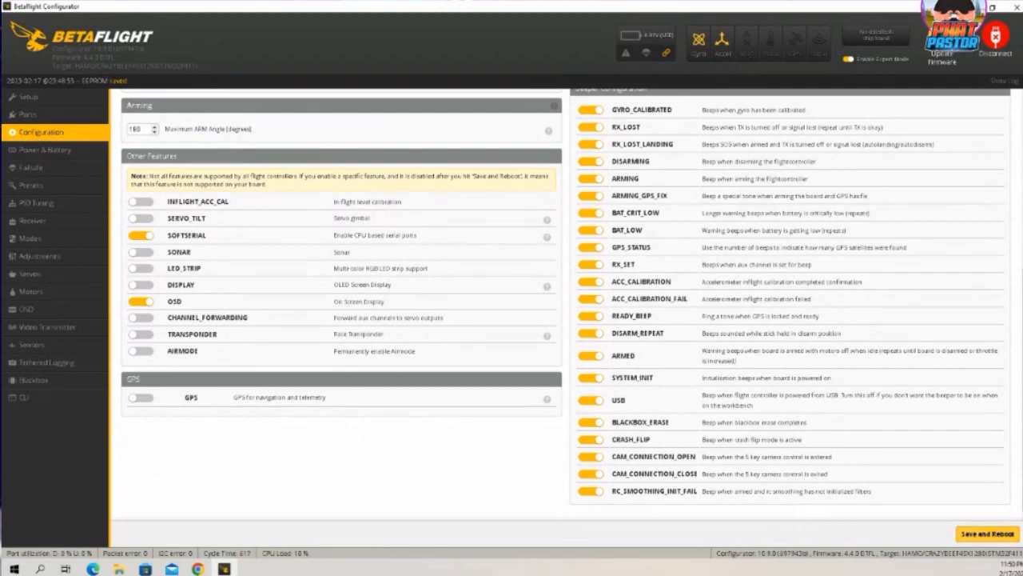
{"action": "left_click", "coordinate": [989, 534]}
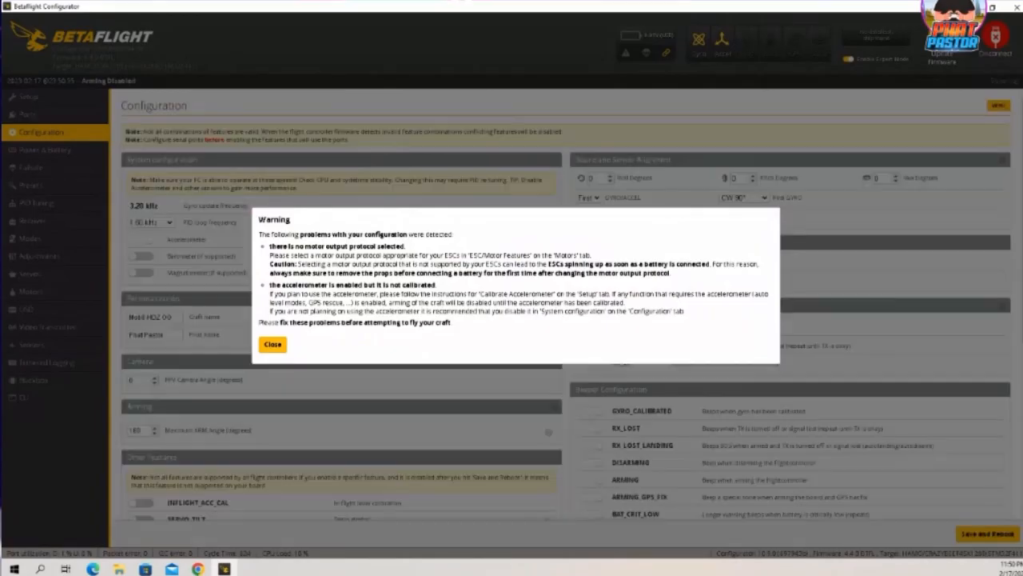
{"action": "left_click", "coordinate": [273, 345]}
Set the battery's minimum cell voltage to 3.10 and its warning cell voltage to 3.20
{"action": "left_click", "coordinate": [45, 150]}
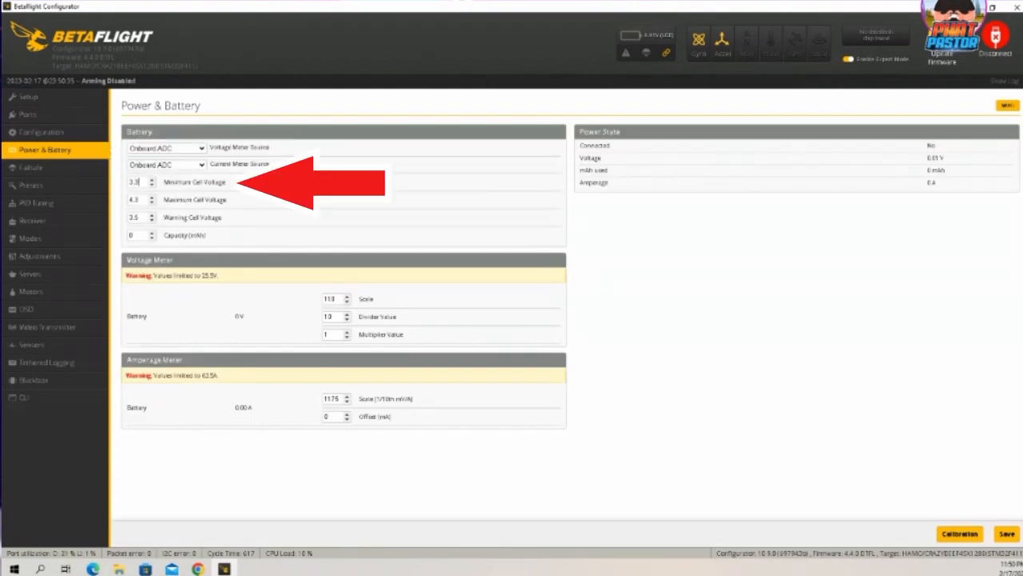
{"action": "key", "text": "BackSpace"}
{"action": "type", "text": "1"}
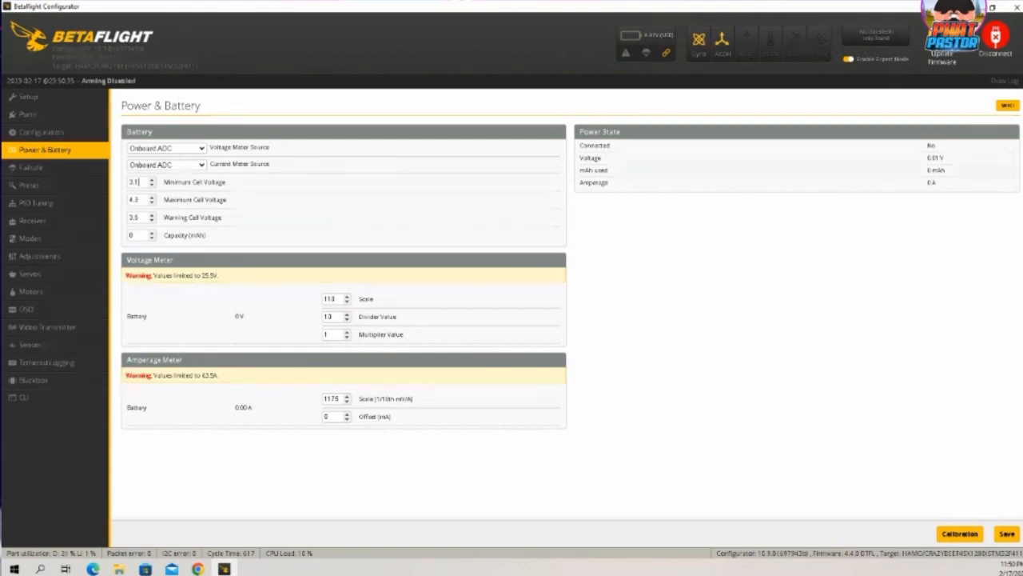
{"action": "type", "text": "0"}
{"action": "key", "text": "BackSpace"}
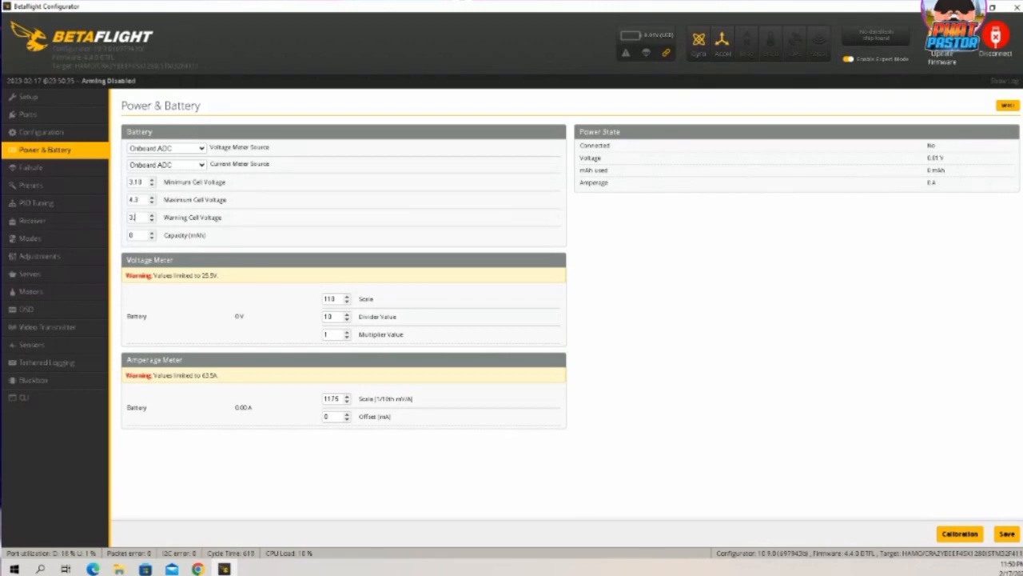
{"action": "type", "text": "20"}
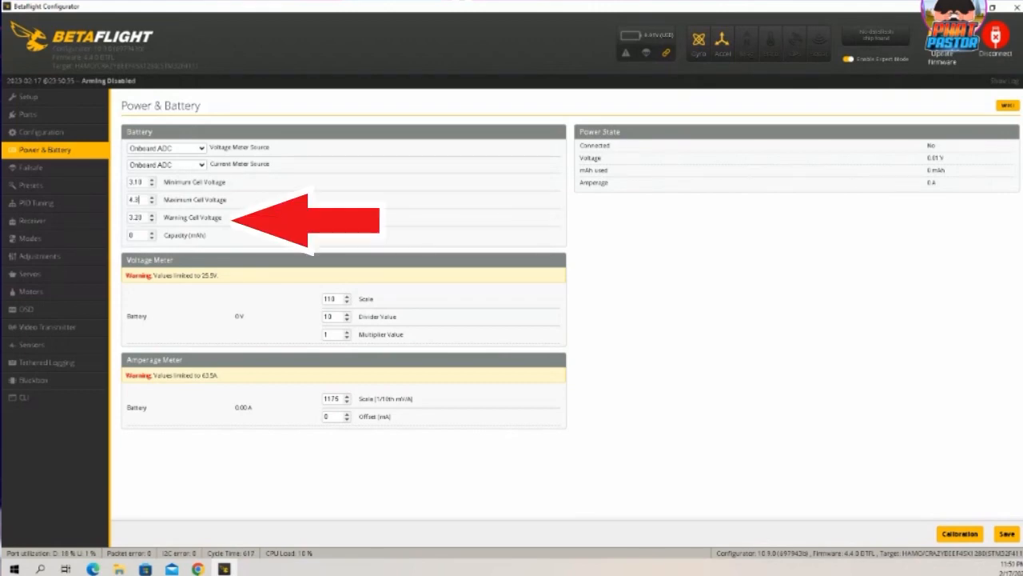
Set the battery's maximum cell voltage to 4.5 and save the power settings
{"action": "key", "text": "BackSpace"}
{"action": "type", "text": "5"}
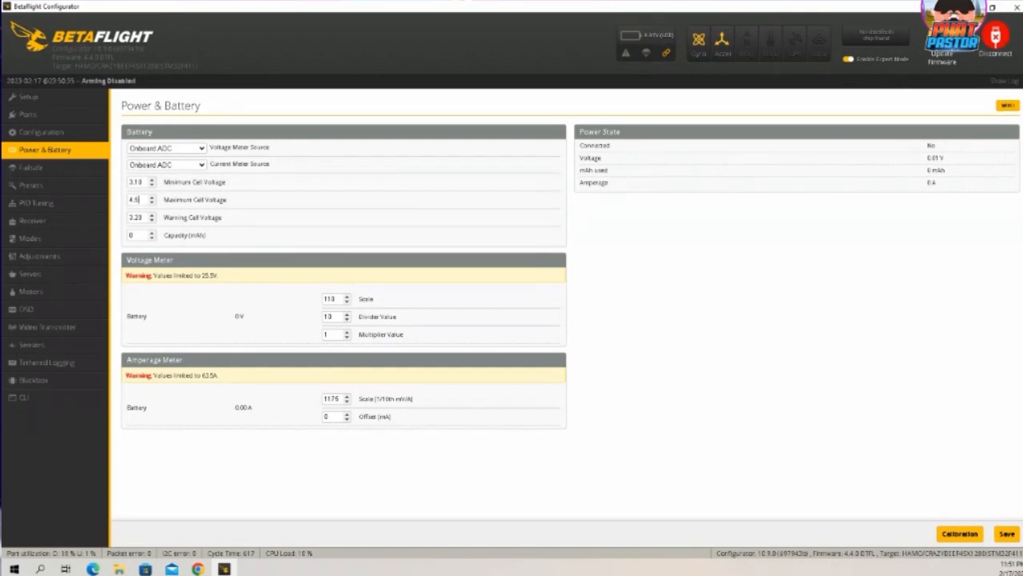
{"action": "left_click", "coordinate": [1006, 533]}
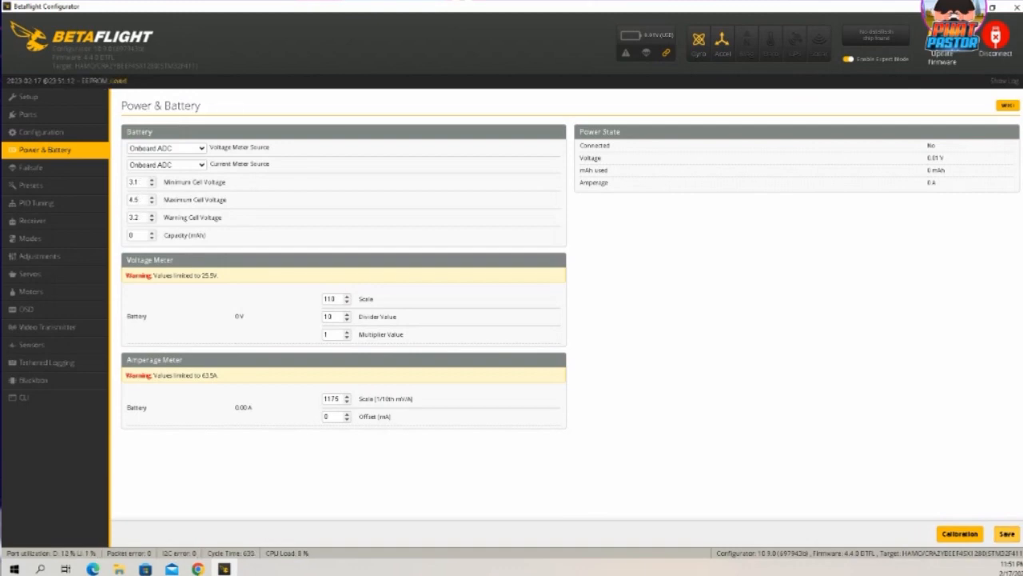
Check the filter settings, and set the Max Rate of roll, pitch and yaw to 540 in the rate profile
{"action": "left_click", "coordinate": [37, 203]}
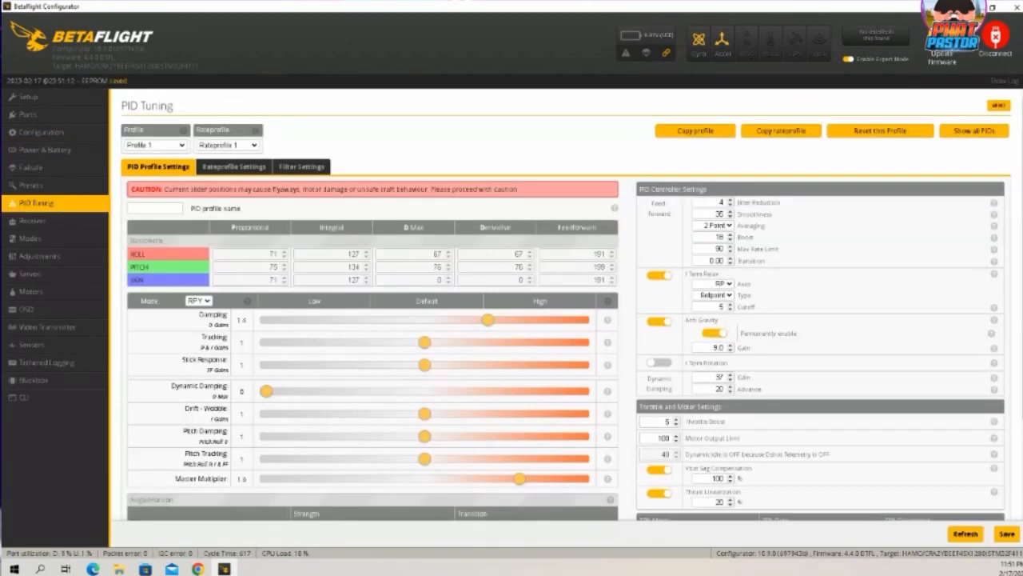
{"action": "left_click", "coordinate": [301, 166]}
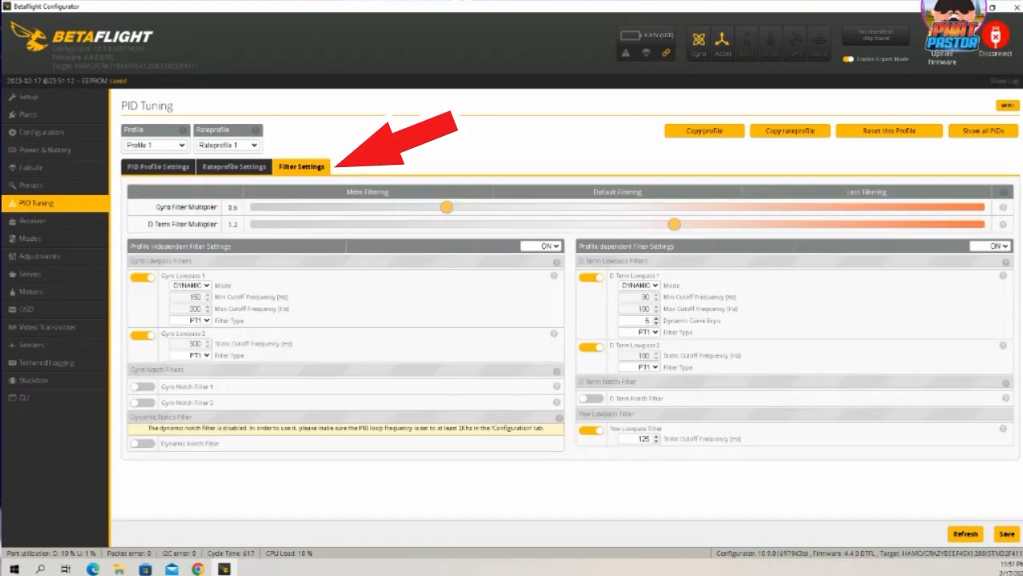
{"action": "left_click", "coordinate": [234, 168]}
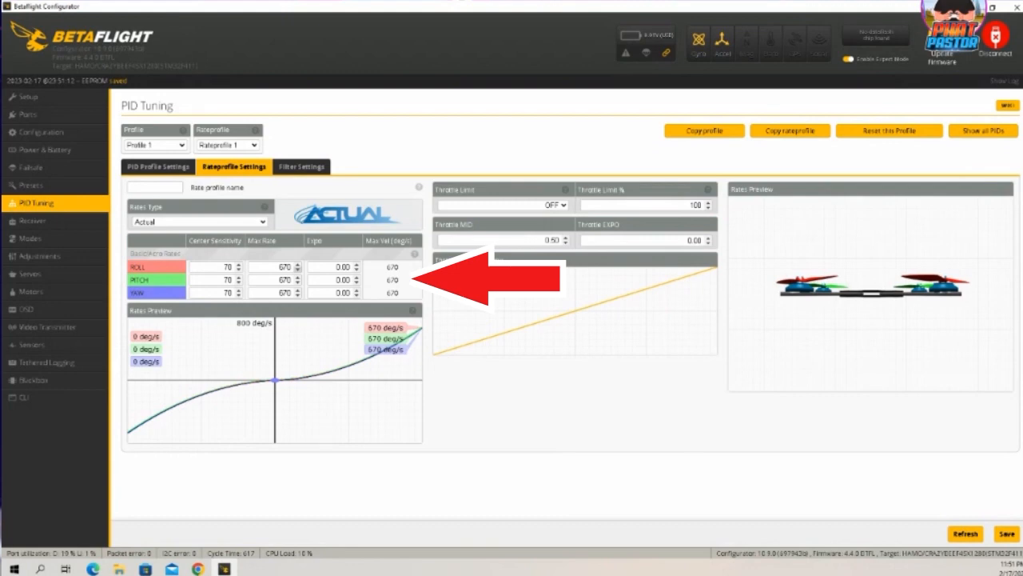
{"action": "left_click", "coordinate": [298, 269]}
{"action": "left_click", "coordinate": [297, 269]}
{"action": "left_click", "coordinate": [297, 269]}
{"action": "left_click", "coordinate": [298, 270]}
{"action": "left_click", "coordinate": [297, 270]}
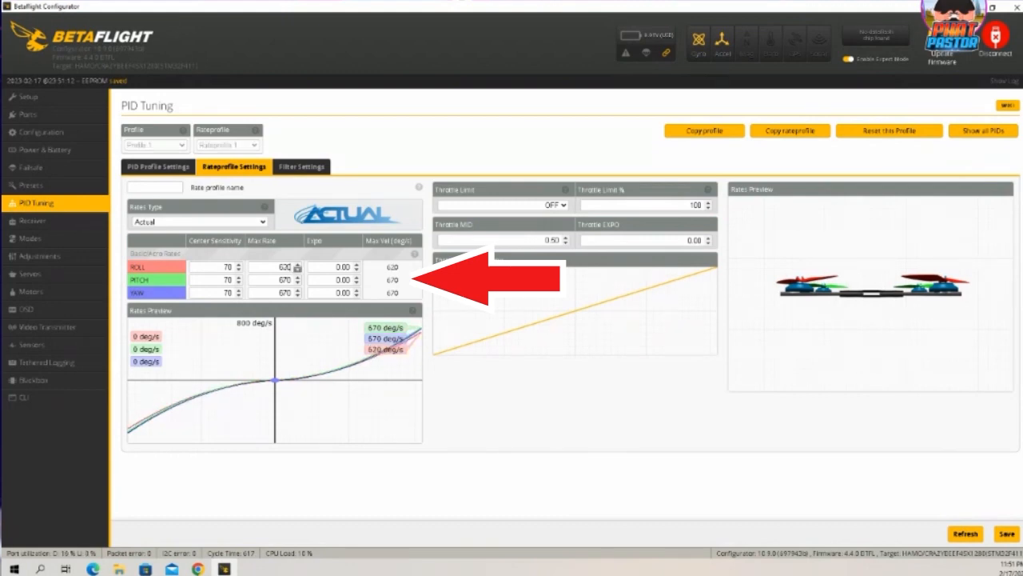
{"action": "left_click", "coordinate": [298, 269]}
{"action": "left_click", "coordinate": [298, 269]}
{"action": "left_click", "coordinate": [297, 269]}
{"action": "left_click", "coordinate": [298, 269]}
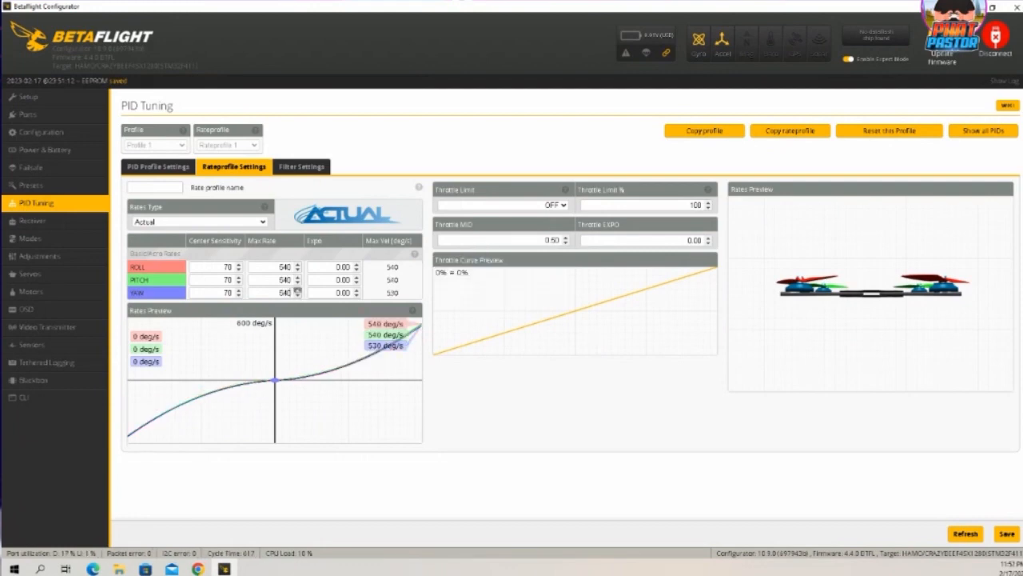
{"action": "left_click", "coordinate": [298, 290]}
Set the rate Expo of yaw, pitch and roll to 0.10
{"action": "left_click", "coordinate": [356, 290]}
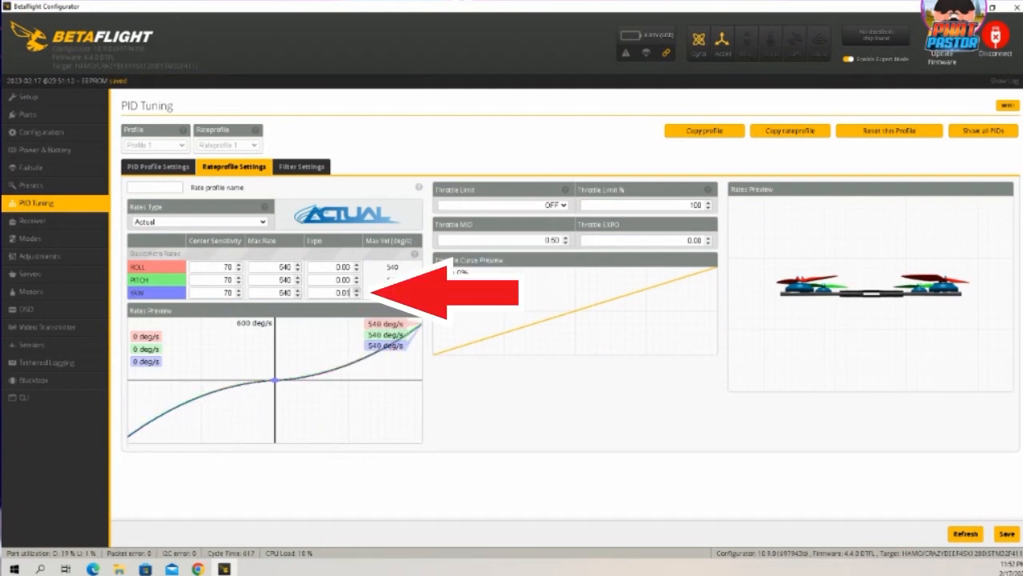
{"action": "left_click", "coordinate": [356, 290]}
{"action": "left_click", "coordinate": [356, 290]}
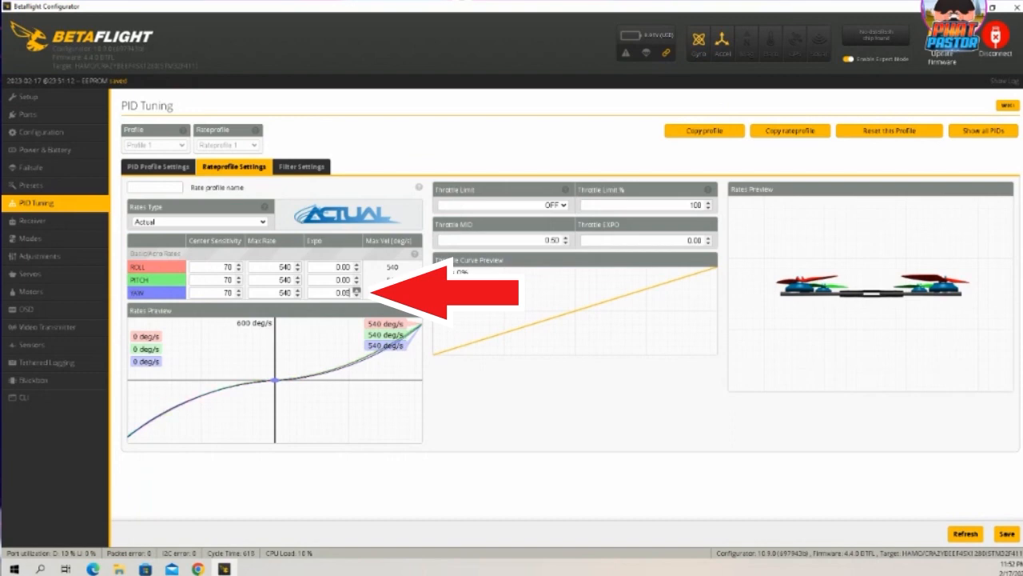
{"action": "left_click", "coordinate": [356, 290]}
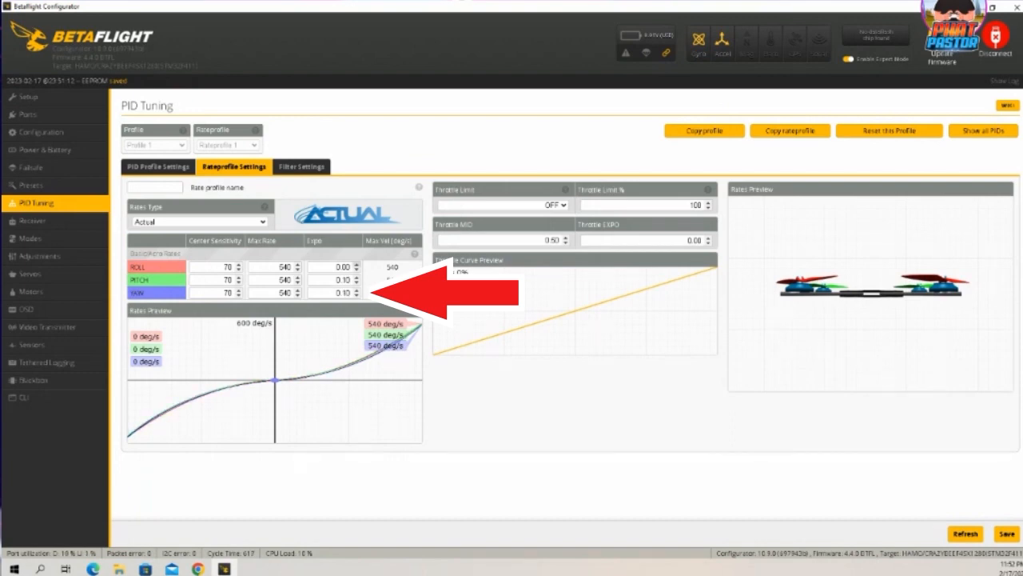
{"action": "left_click", "coordinate": [357, 264]}
{"action": "left_click", "coordinate": [357, 264]}
{"action": "left_click", "coordinate": [356, 265]}
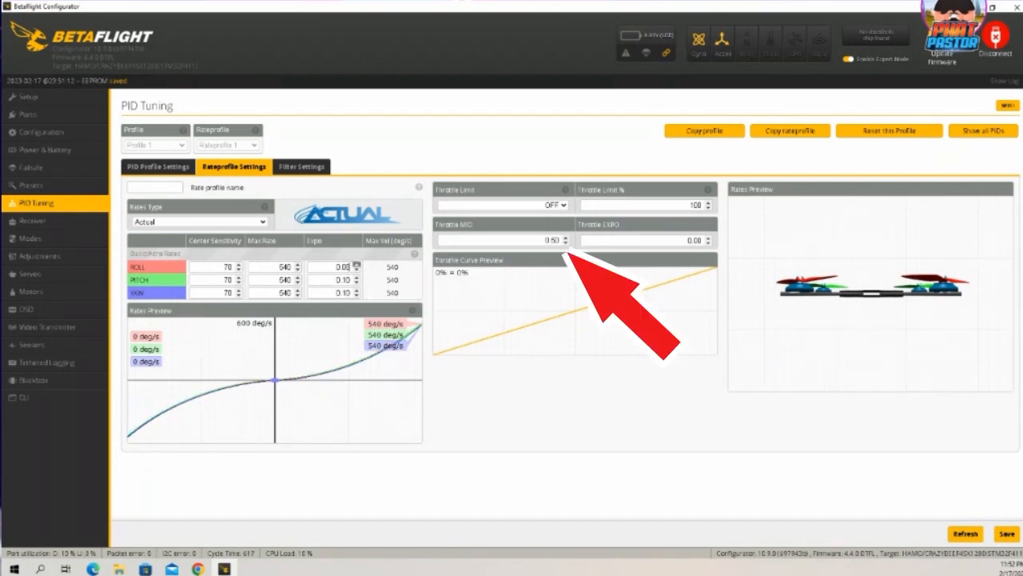
{"action": "left_click", "coordinate": [357, 264]}
{"action": "left_click", "coordinate": [356, 265]}
Set Throttle MID to 0.44 and Throttle EXPO to 0.15, and save the rate profile
{"action": "key", "text": "BackSpace"}
{"action": "key", "text": "BackSpace"}
{"action": "type", "text": "44"}
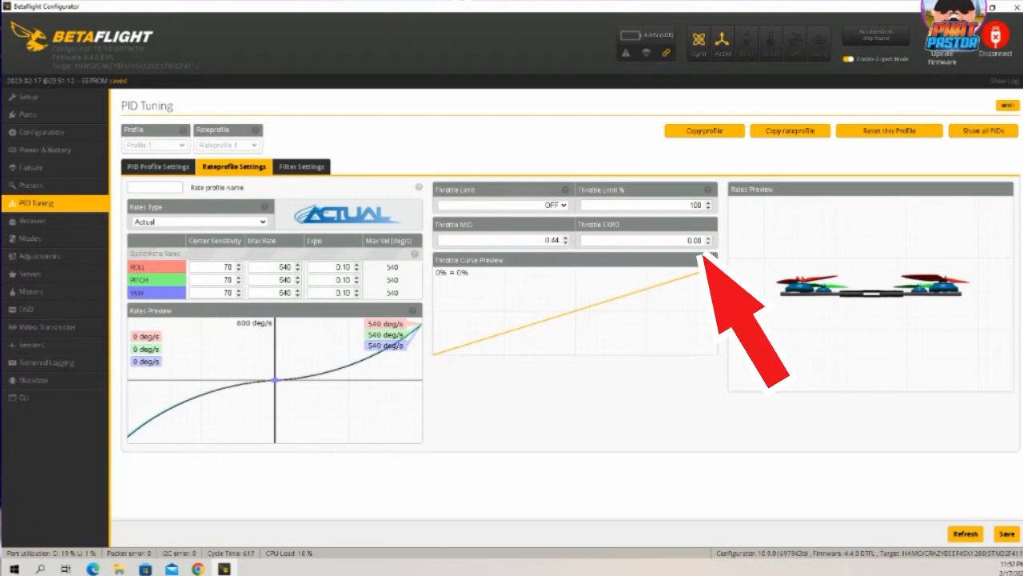
{"action": "left_click", "coordinate": [708, 237]}
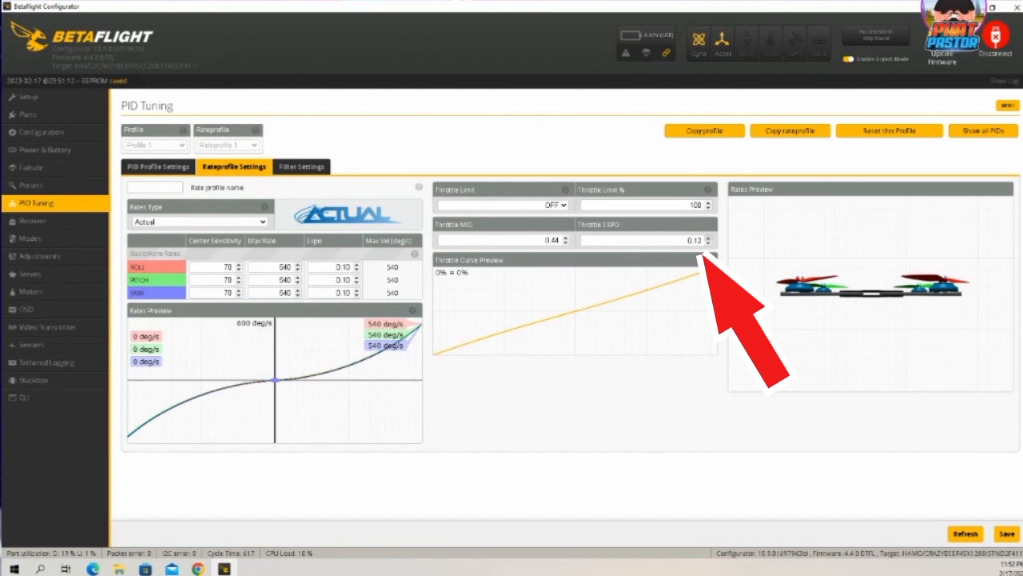
{"action": "left_click", "coordinate": [709, 237]}
{"action": "left_click", "coordinate": [708, 238]}
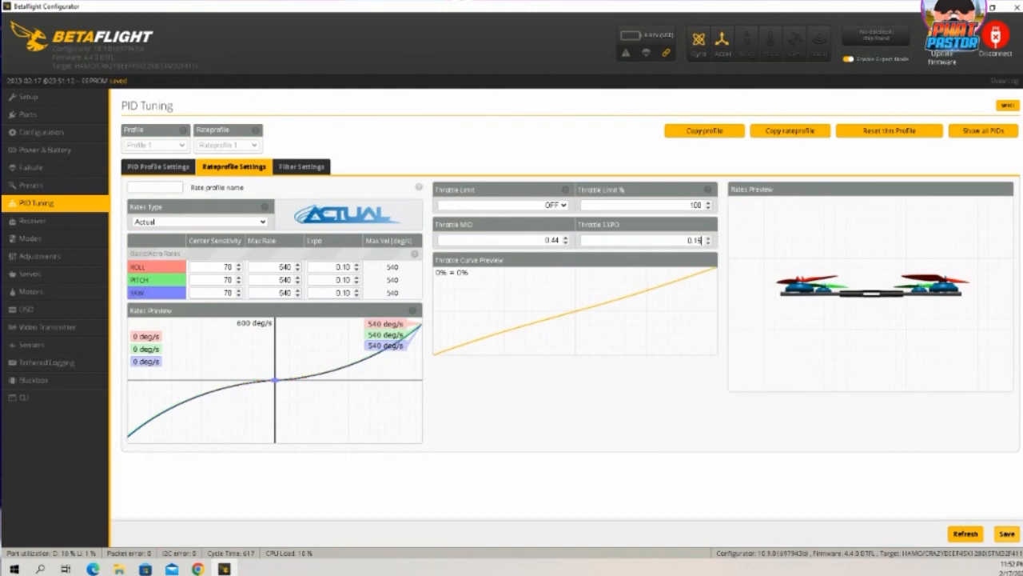
{"action": "left_click", "coordinate": [1006, 533]}
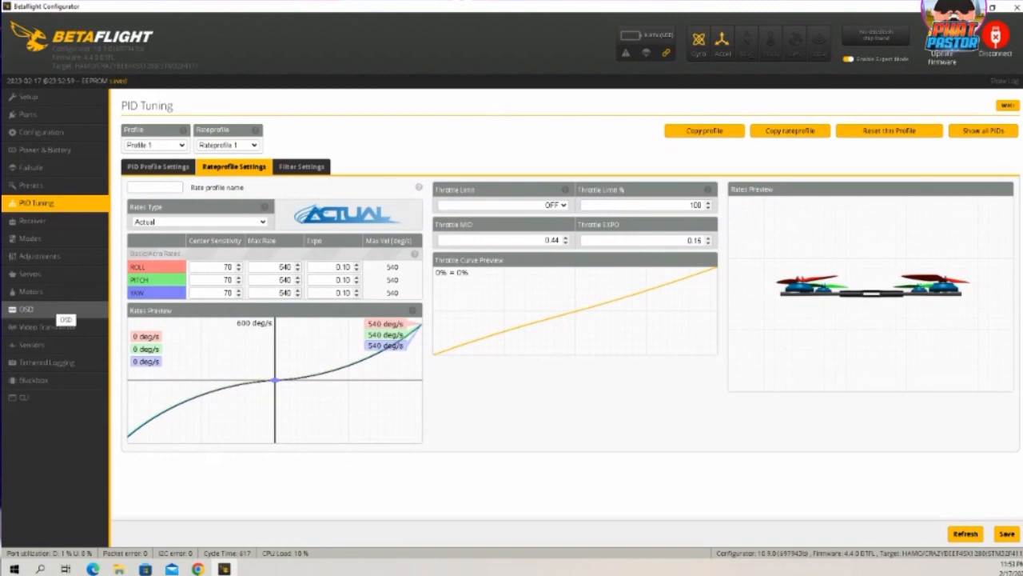
Configure the OSD for HD video format and imperial units, with the Clarity font in the preview
{"action": "left_click", "coordinate": [56, 308]}
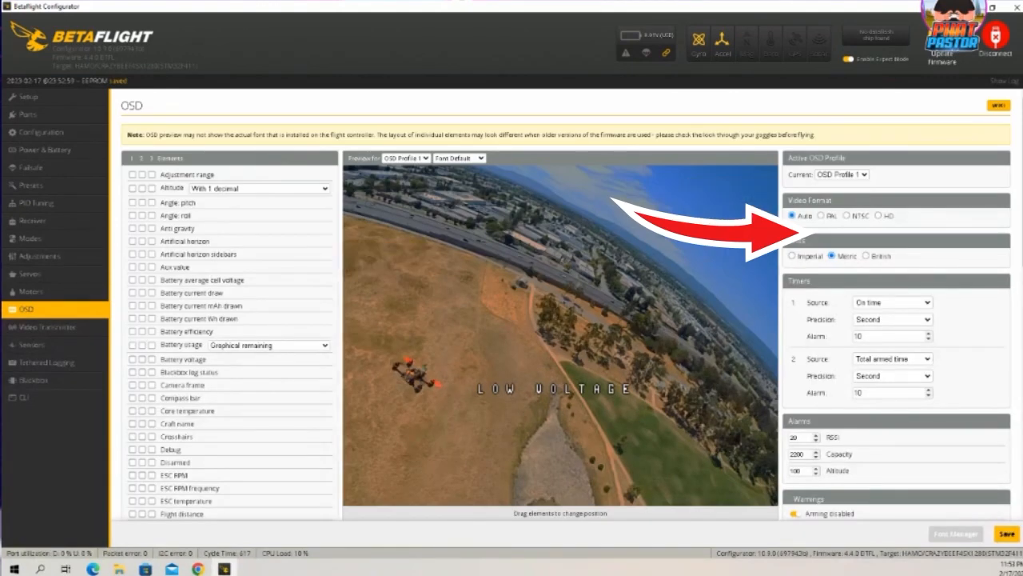
{"action": "left_click", "coordinate": [879, 215]}
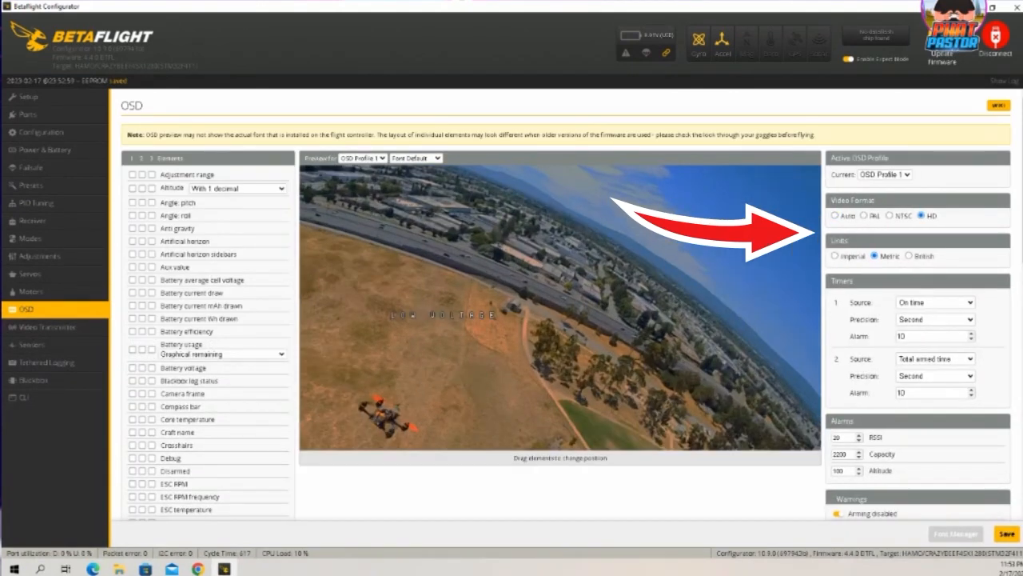
{"action": "left_click", "coordinate": [835, 255]}
{"action": "left_click", "coordinate": [416, 158]}
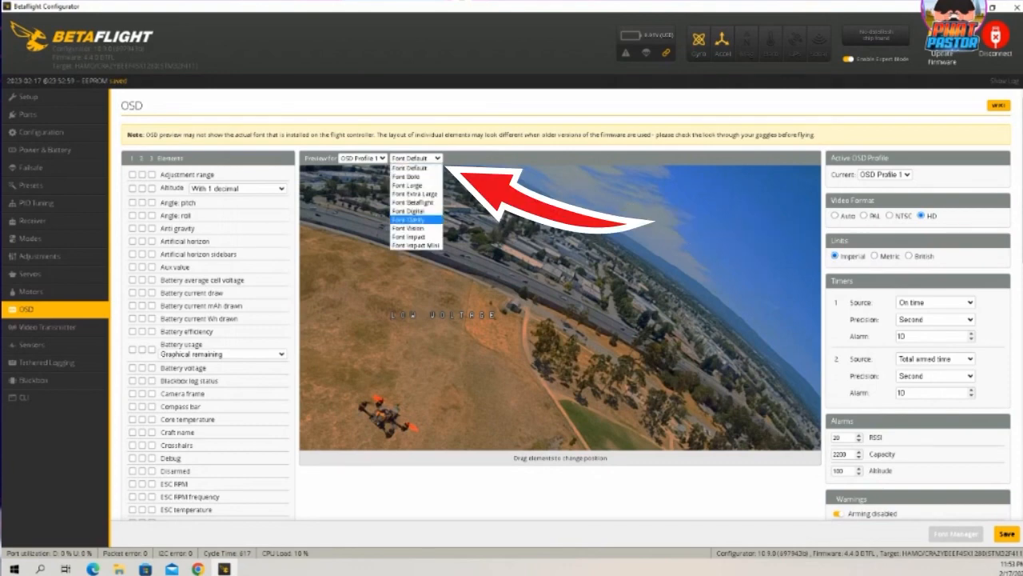
{"action": "left_click", "coordinate": [415, 220]}
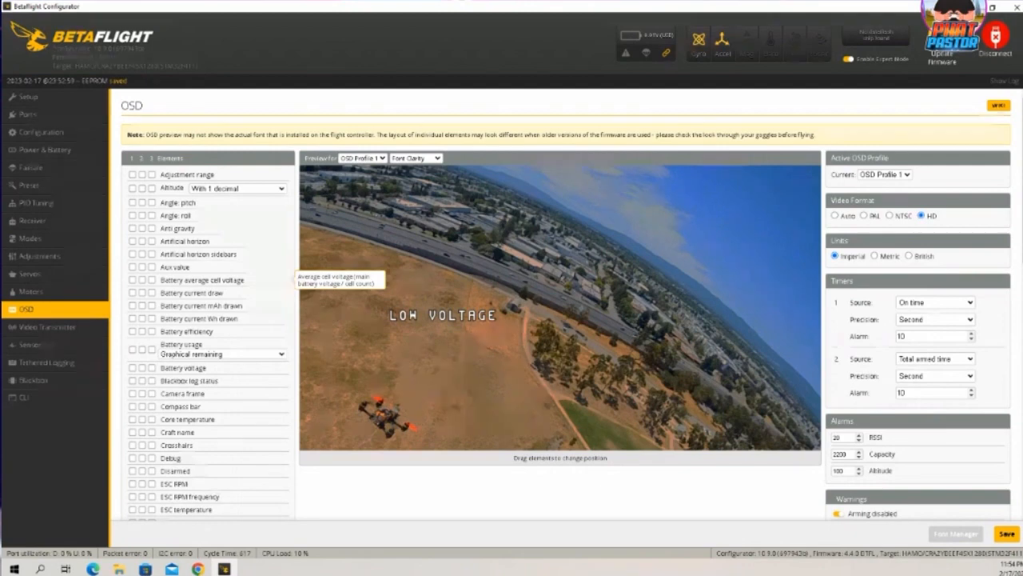
Enable the battery voltage element in OSD profile 1 and move the LOW VOLTAGE warning to the middle of the preview
{"action": "left_click", "coordinate": [133, 368]}
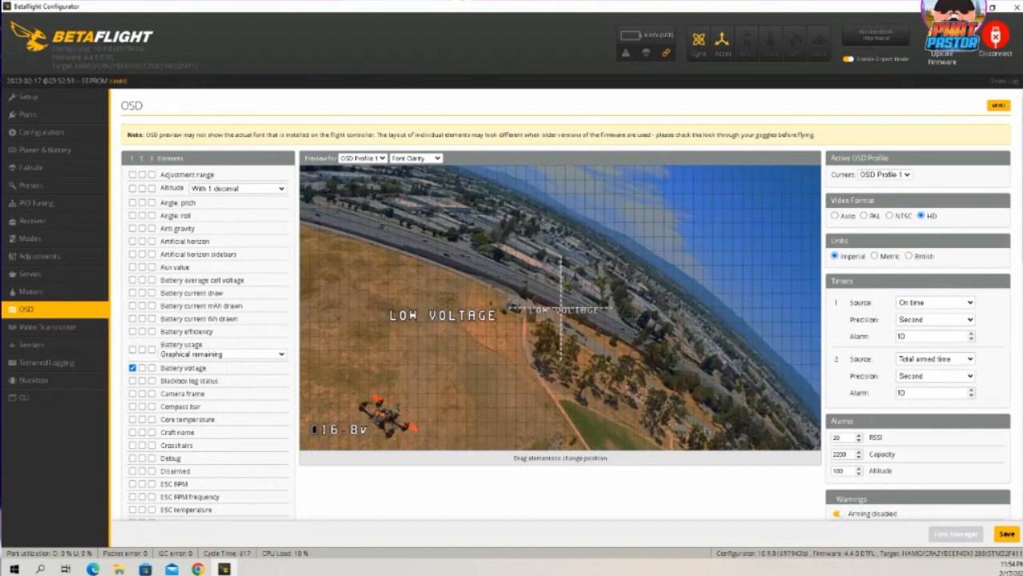
{"action": "left_click_drag", "start_coordinate": [549, 298], "coordinate": [539, 307]}
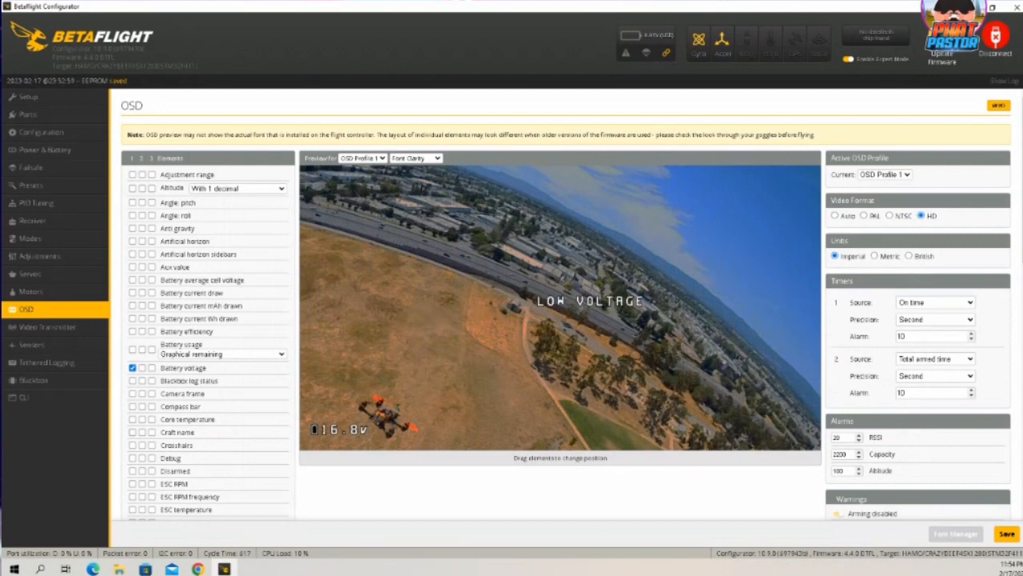
Enable craft name and fly mode in OSD profile 1, placing them at the preview's top centre and upper-left corner
{"action": "left_click", "coordinate": [132, 432]}
{"action": "left_click_drag", "start_coordinate": [453, 273], "coordinate": [554, 173]}
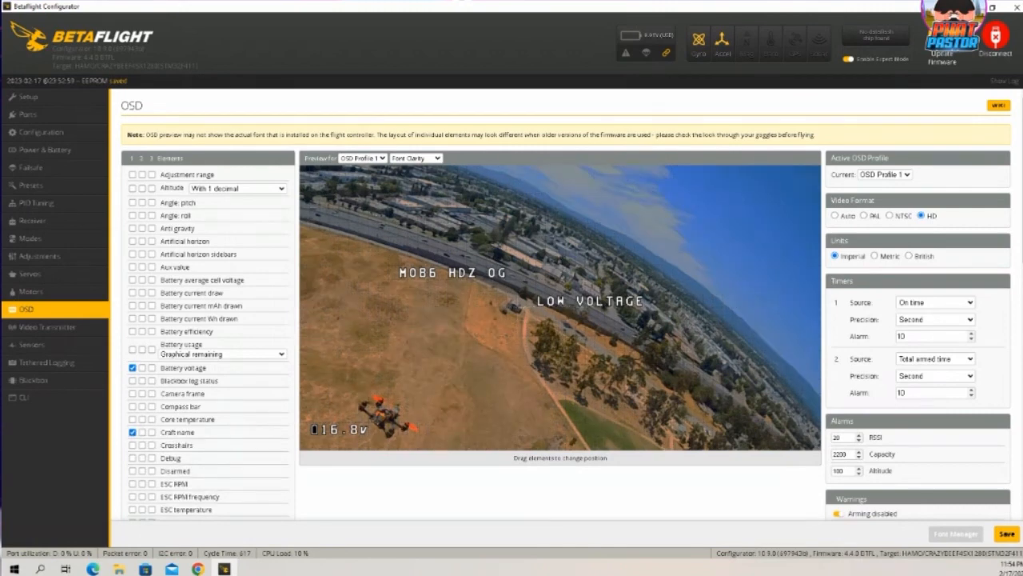
{"action": "scroll", "coordinate": [312, 448], "scroll_direction": "down", "scroll_amount": 1}
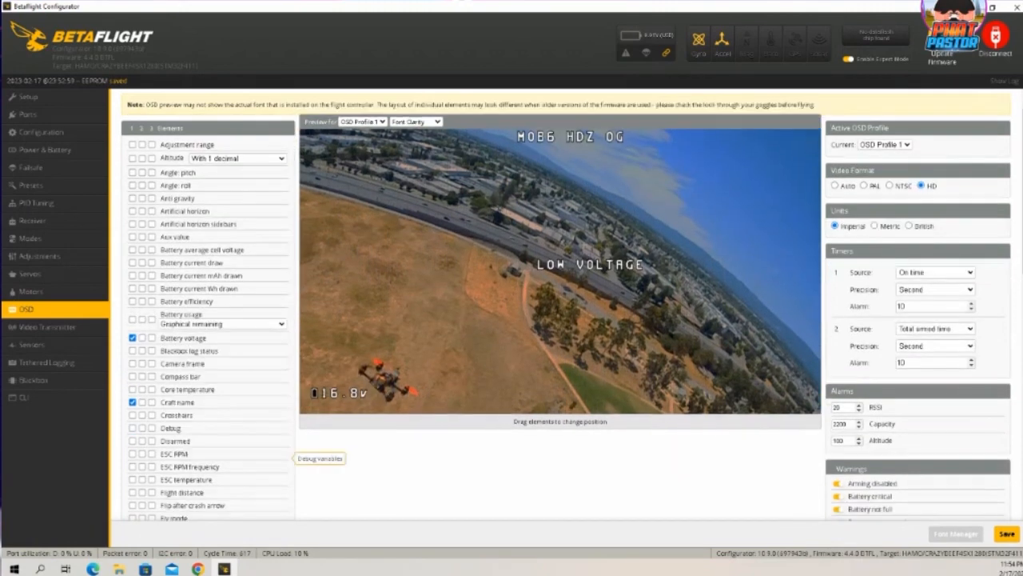
{"action": "scroll", "coordinate": [308, 448], "scroll_direction": "down", "scroll_amount": 1}
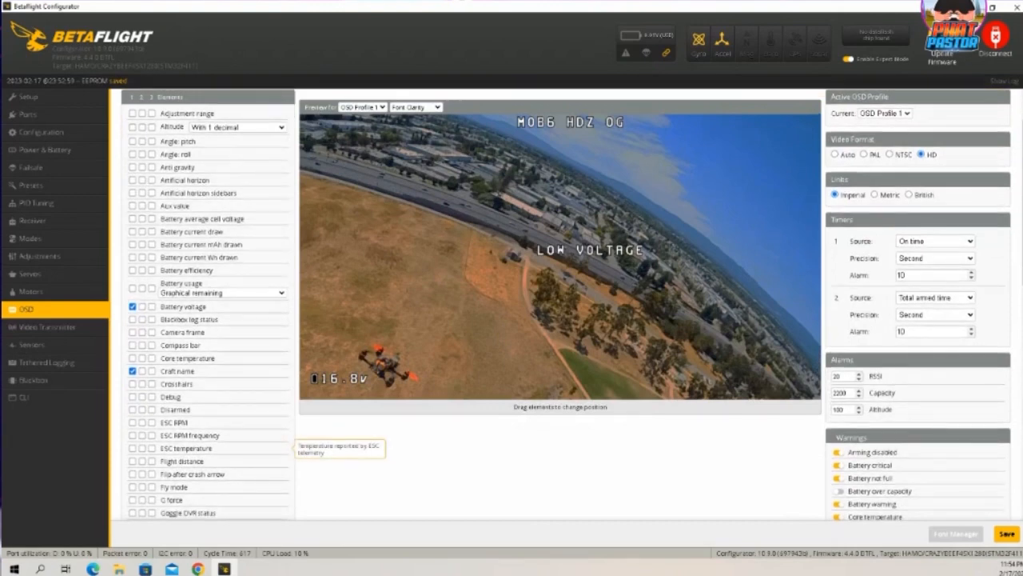
{"action": "left_click", "coordinate": [132, 487]}
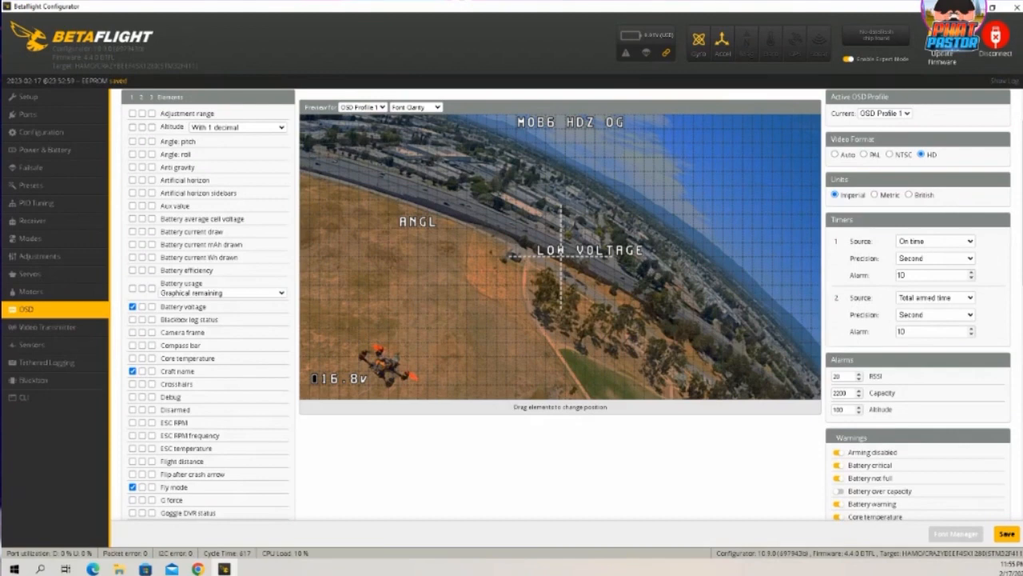
{"action": "left_click_drag", "start_coordinate": [417, 222], "coordinate": [328, 136]}
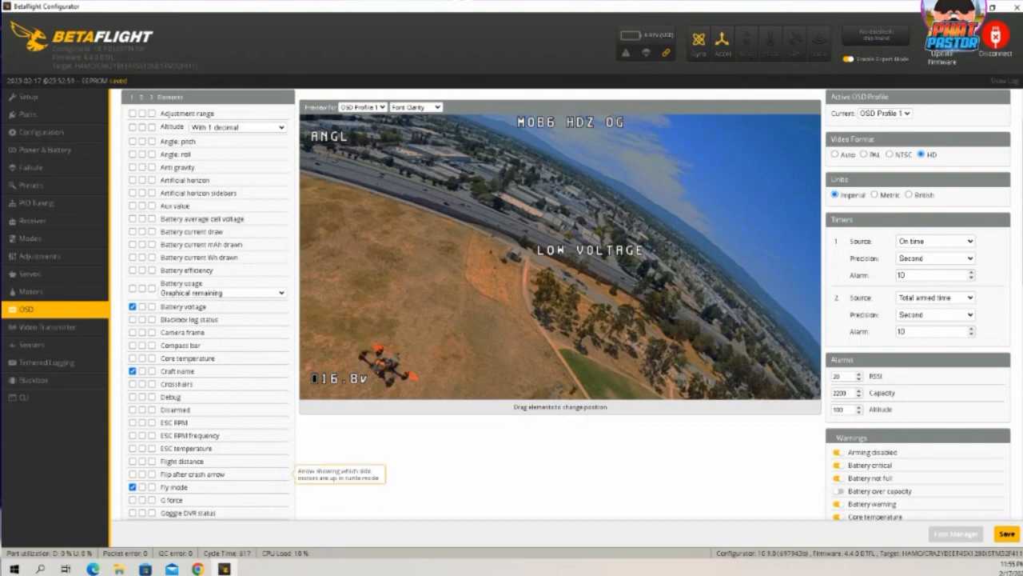
Enable the link quality element in OSD profile 1 and place it in the preview's upper-right corner
{"action": "scroll", "coordinate": [208, 464], "scroll_direction": "down", "scroll_amount": 2}
{"action": "scroll", "coordinate": [208, 464], "scroll_direction": "down", "scroll_amount": 3}
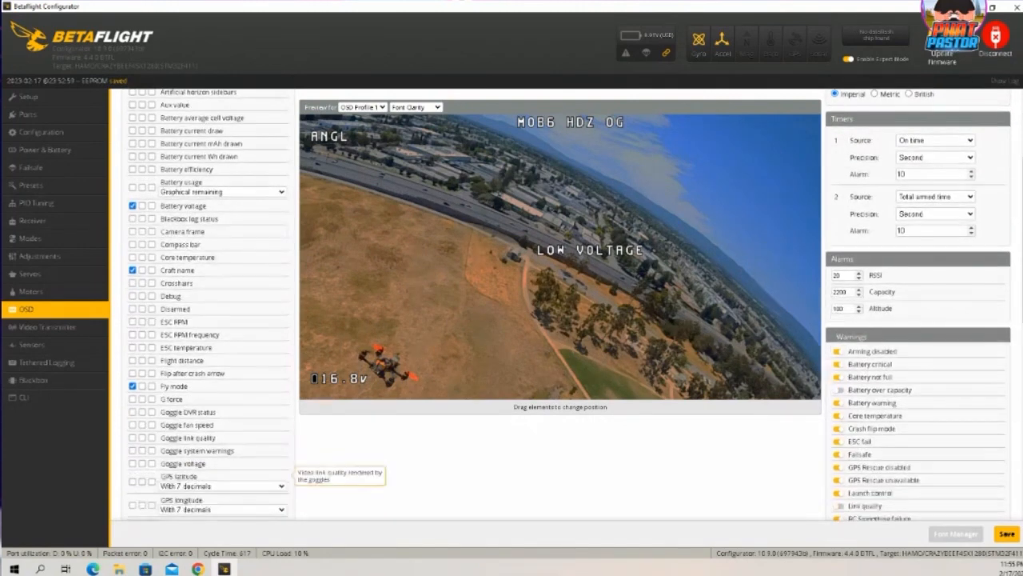
{"action": "scroll", "coordinate": [207, 464], "scroll_direction": "down", "scroll_amount": 1}
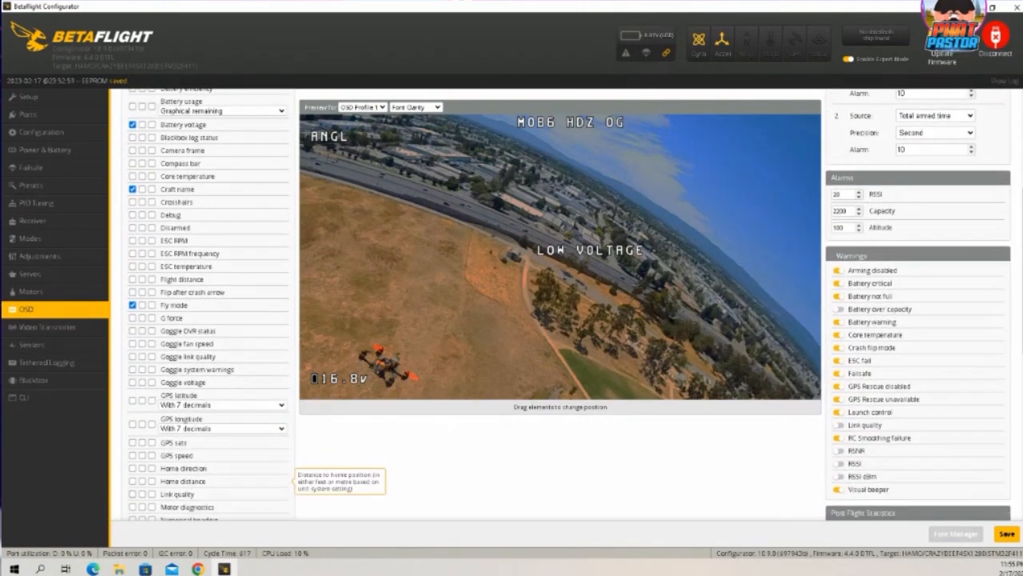
{"action": "left_click", "coordinate": [133, 495]}
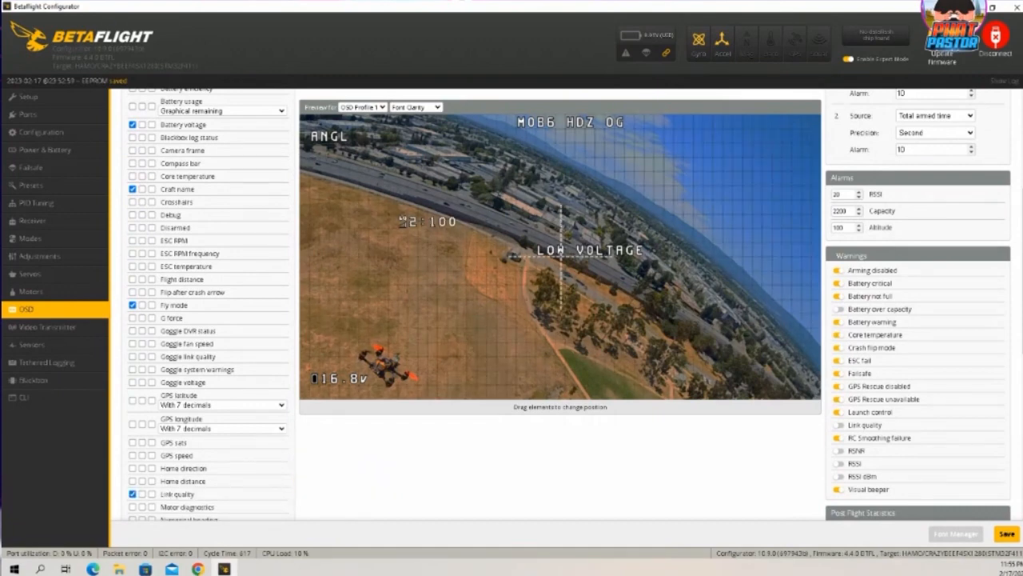
{"action": "left_click_drag", "start_coordinate": [403, 222], "coordinate": [748, 121]}
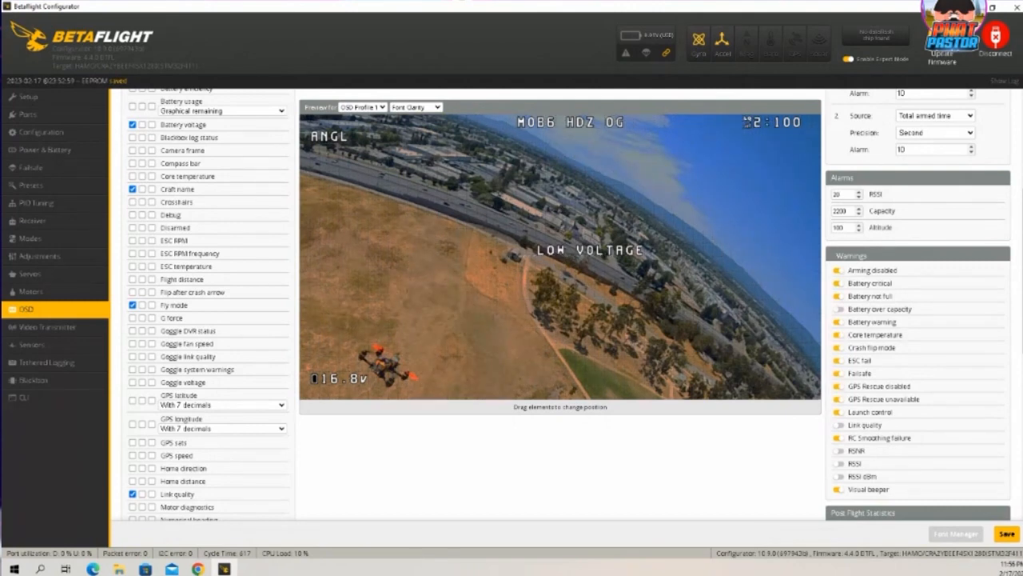
{"action": "left_click_drag", "start_coordinate": [749, 122], "coordinate": [739, 123]}
Enable the pilot name element in OSD profile 1 and place it directly below the craft name
{"action": "scroll", "coordinate": [292, 452], "scroll_direction": "down", "scroll_amount": 3}
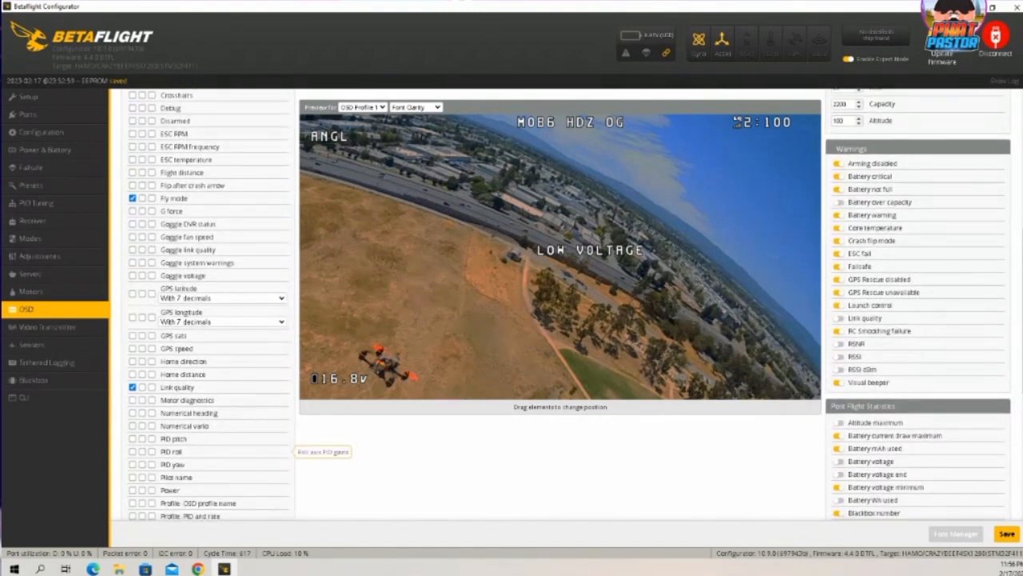
{"action": "left_click", "coordinate": [133, 477]}
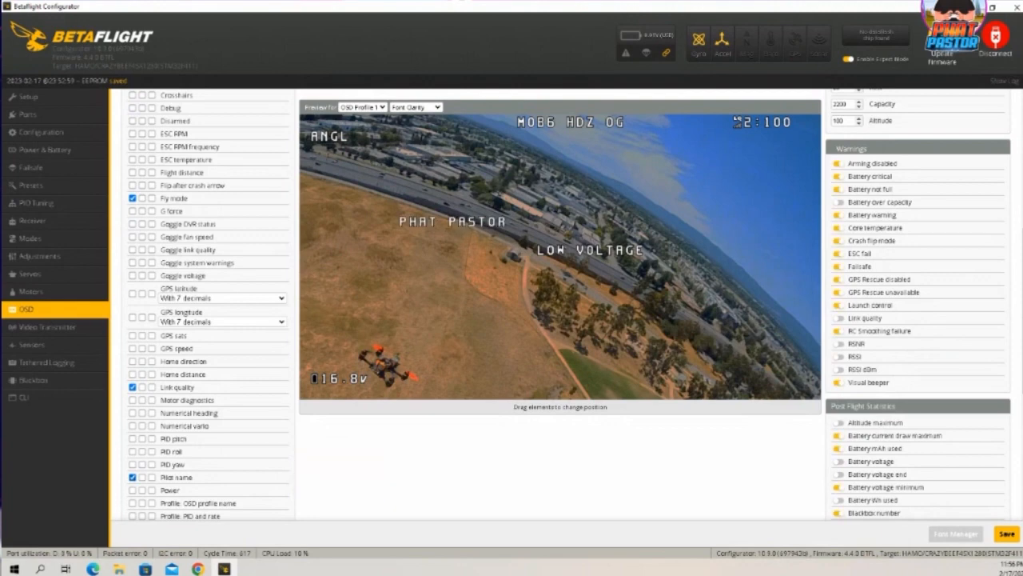
{"action": "left_click_drag", "start_coordinate": [453, 222], "coordinate": [572, 138]}
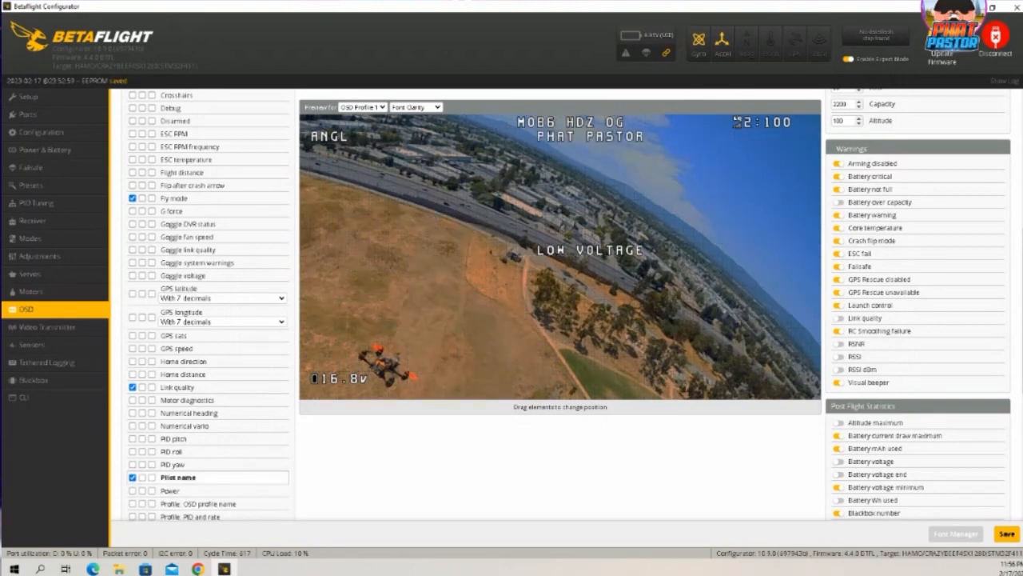
{"action": "left_click_drag", "start_coordinate": [550, 136], "coordinate": [521, 137]}
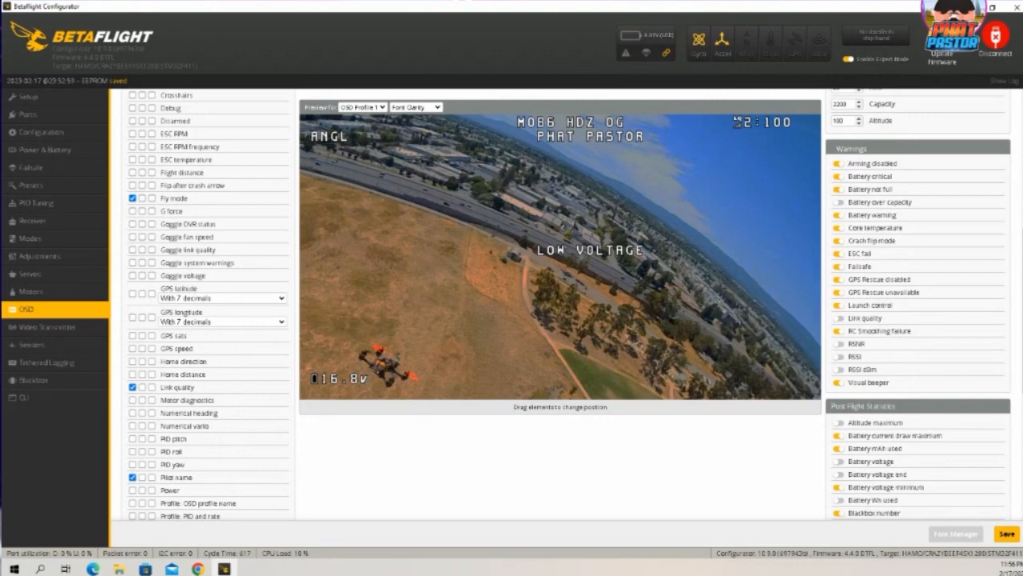
{"action": "scroll", "coordinate": [208, 448], "scroll_direction": "down", "scroll_amount": 5}
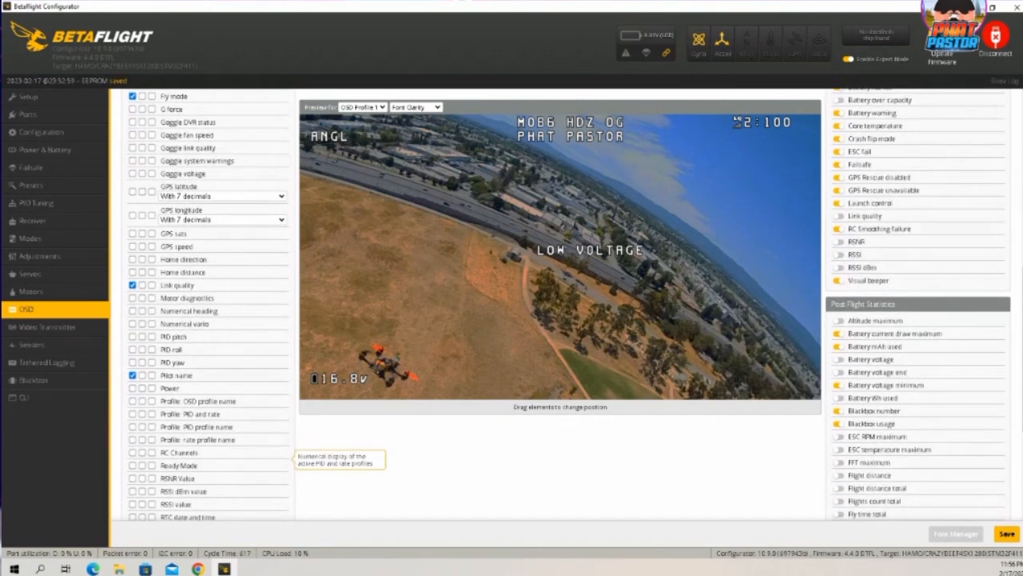
Enable the RSSI value element in OSD profile 1 and place it directly below the link quality element
{"action": "scroll", "coordinate": [132, 496], "scroll_direction": "down", "scroll_amount": 1}
{"action": "left_click", "coordinate": [132, 486]}
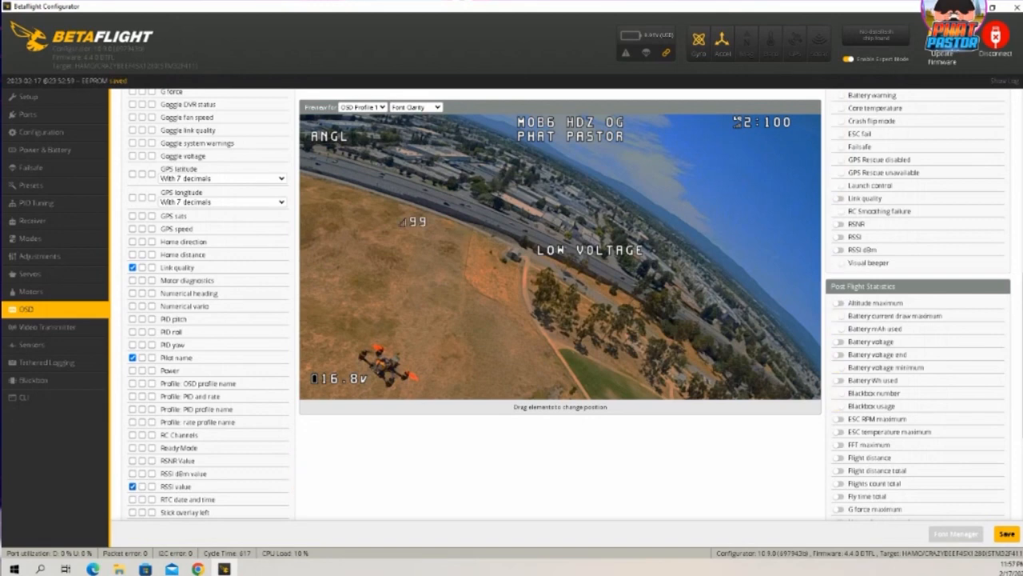
{"action": "left_click_drag", "start_coordinate": [412, 222], "coordinate": [751, 136]}
Enable Timer 2 and throttle position in OSD profile 1, placing them in the preview's lower-right corner with throttle above the timer
{"action": "scroll", "coordinate": [294, 446], "scroll_direction": "down", "scroll_amount": 3}
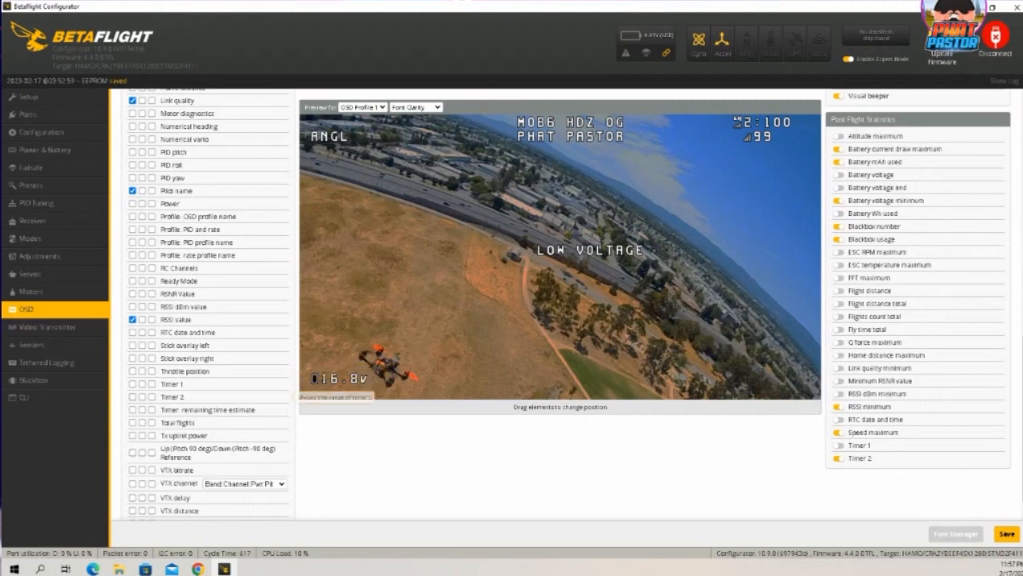
{"action": "left_click", "coordinate": [133, 397]}
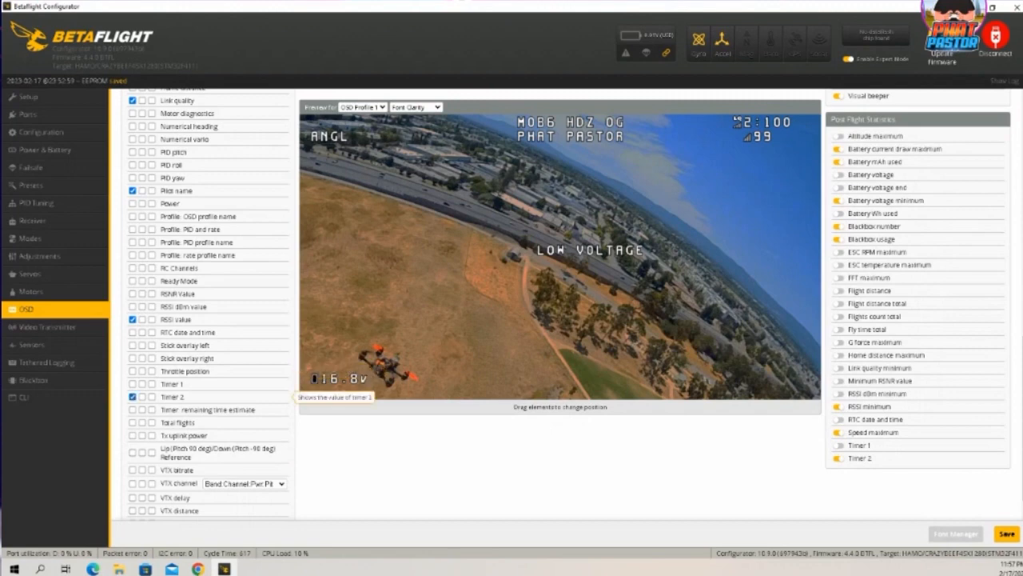
{"action": "left_click", "coordinate": [133, 371]}
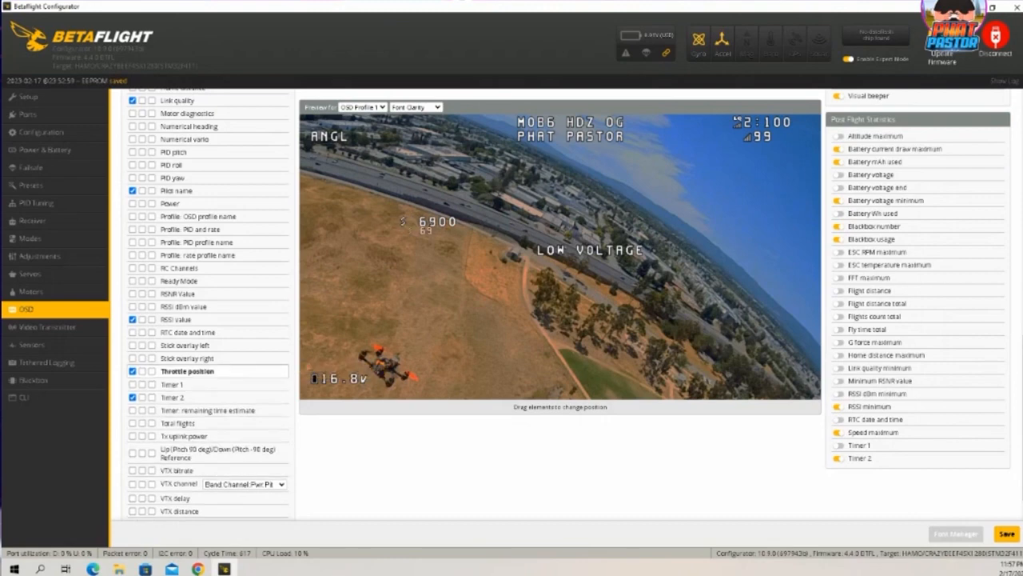
{"action": "left_click_drag", "start_coordinate": [425, 224], "coordinate": [437, 250]}
{"action": "left_click_drag", "start_coordinate": [636, 365], "coordinate": [769, 379]}
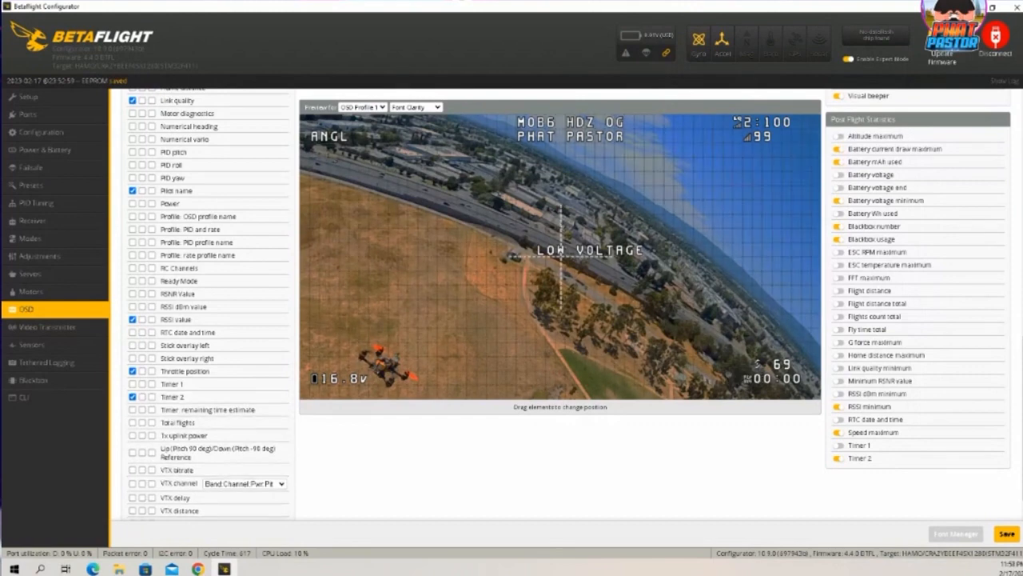
{"action": "left_click_drag", "start_coordinate": [771, 379], "coordinate": [751, 379]}
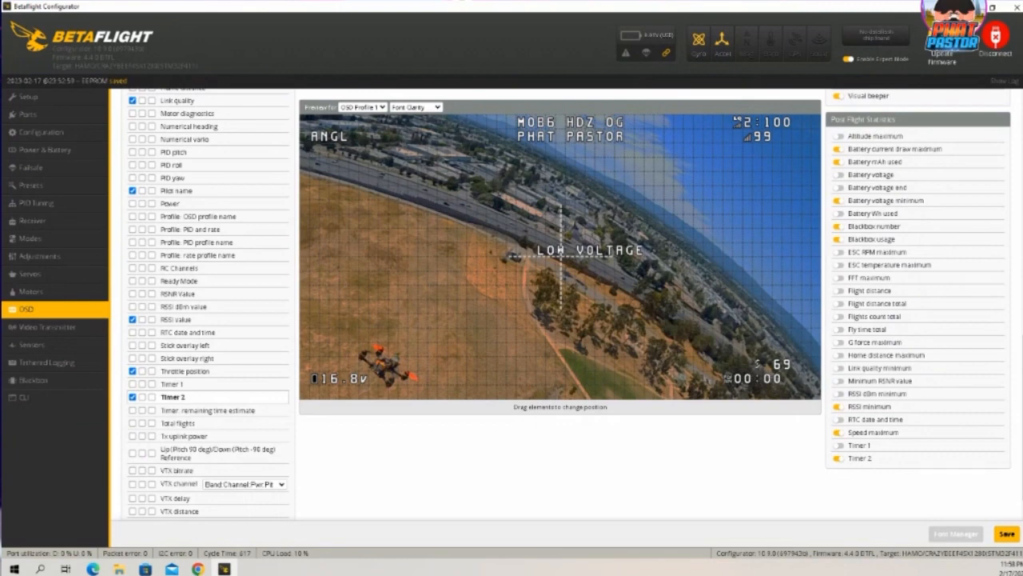
In the post-flight statistics, disable battery current draw maximum and battery mAh used, and enable battery voltage
{"action": "scroll", "coordinate": [292, 475], "scroll_direction": "down", "scroll_amount": 1}
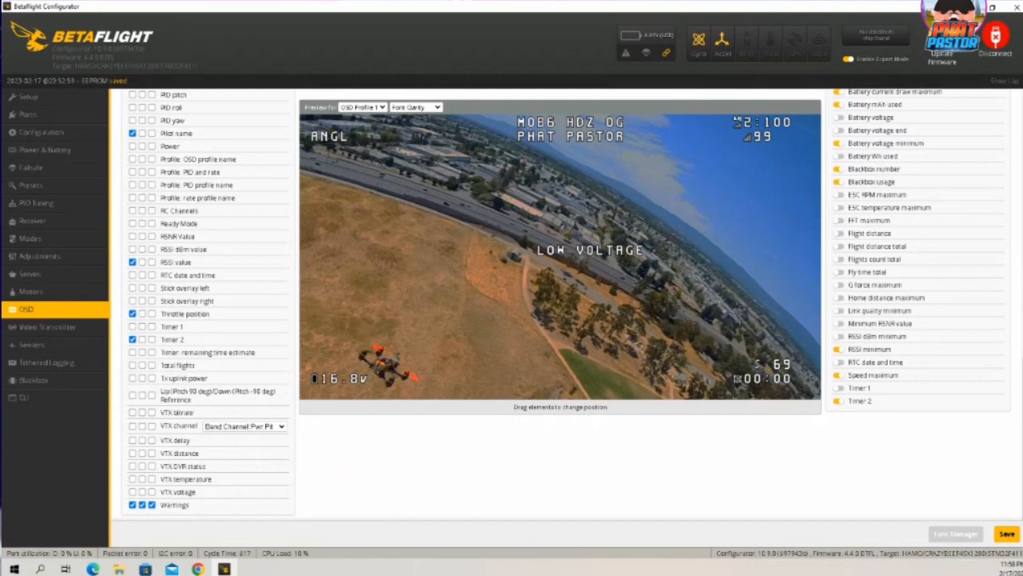
{"action": "scroll", "coordinate": [758, 365], "scroll_direction": "up", "scroll_amount": 2}
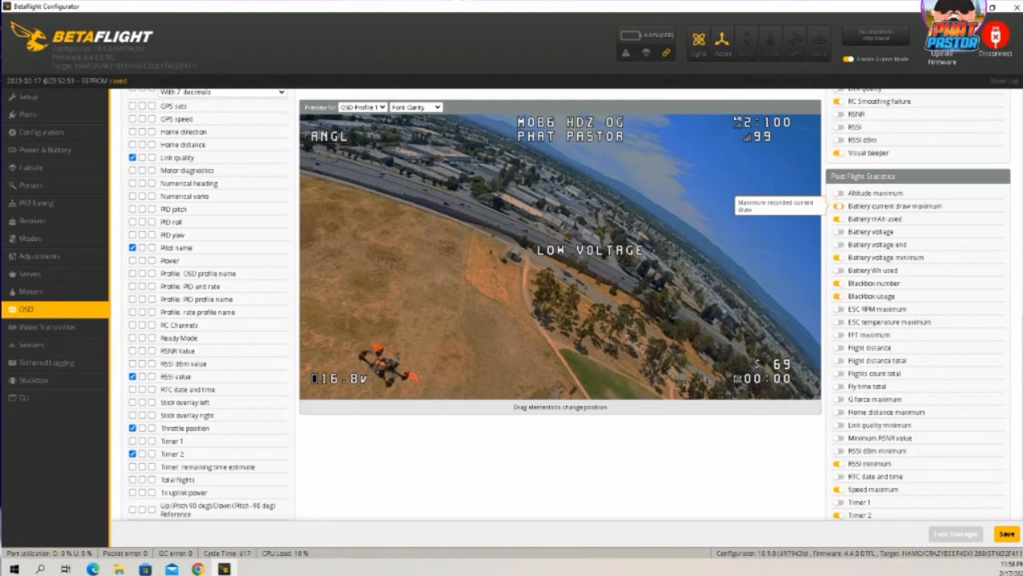
{"action": "left_click", "coordinate": [839, 219]}
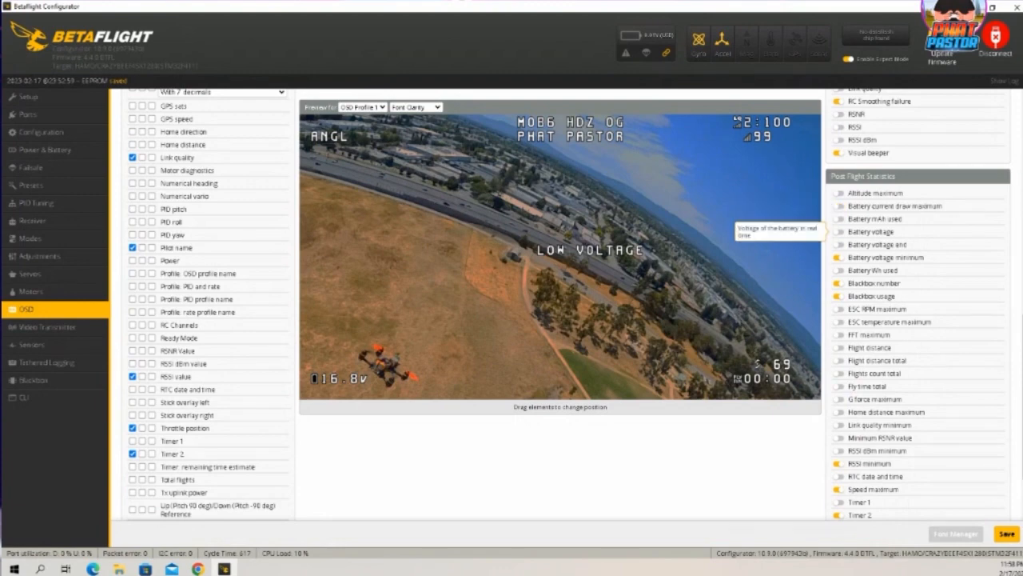
{"action": "left_click", "coordinate": [839, 232]}
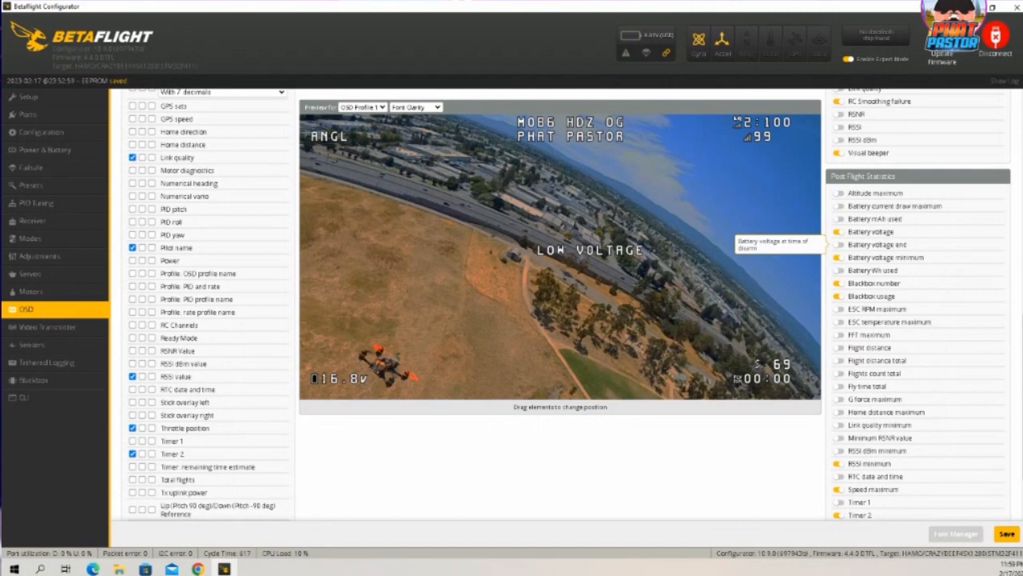
Enable battery voltage end, link quality minimum and G force maximum statistics, disable the blackbox and speed maximum ones, and save the OSD settings
{"action": "left_click", "coordinate": [839, 245]}
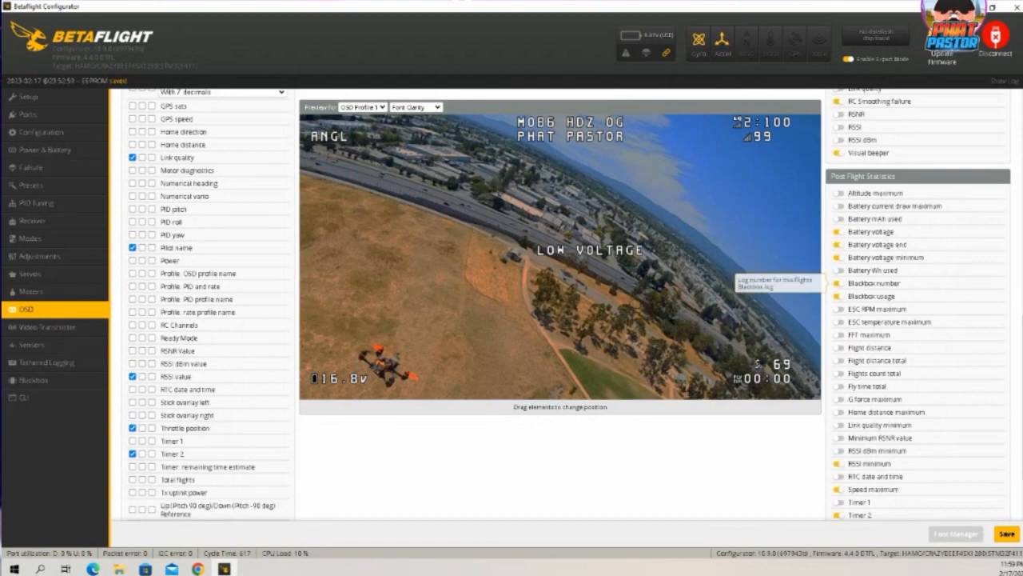
{"action": "left_click", "coordinate": [1007, 533]}
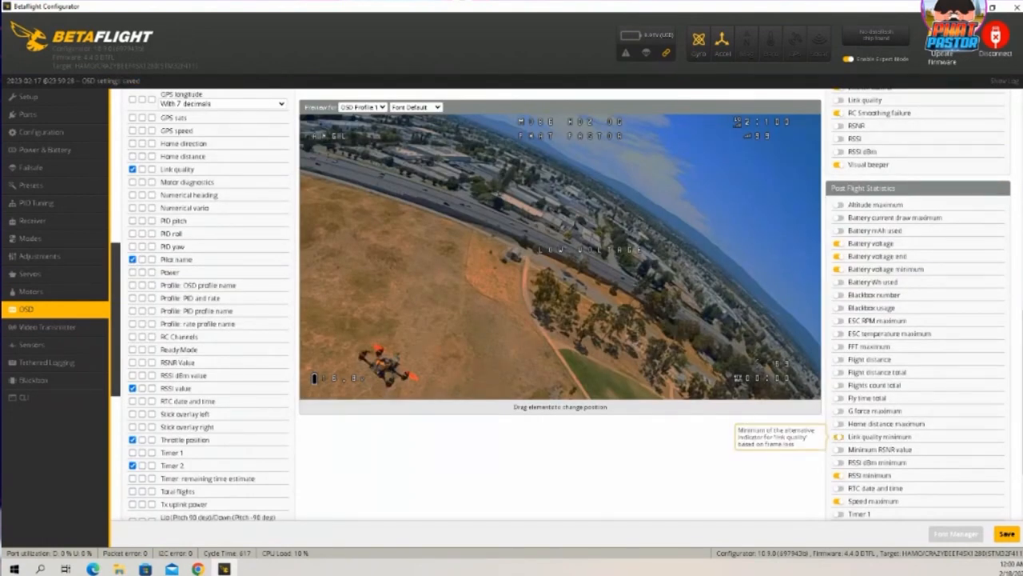
{"action": "scroll", "coordinate": [837, 438], "scroll_direction": "down", "scroll_amount": 1}
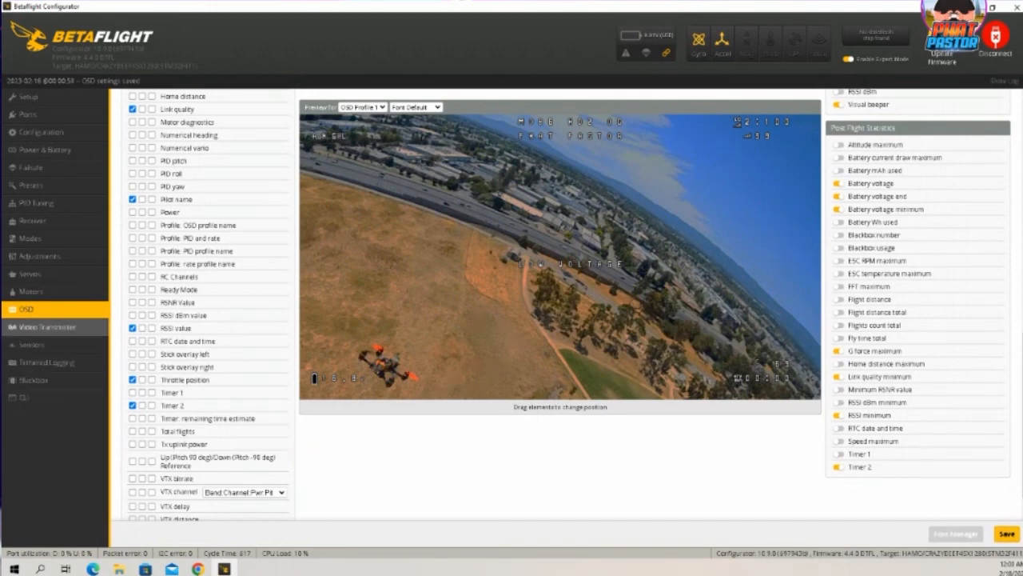
Review the video transmitter's selected mode, VTX table bands and power levels
{"action": "left_click", "coordinate": [48, 326]}
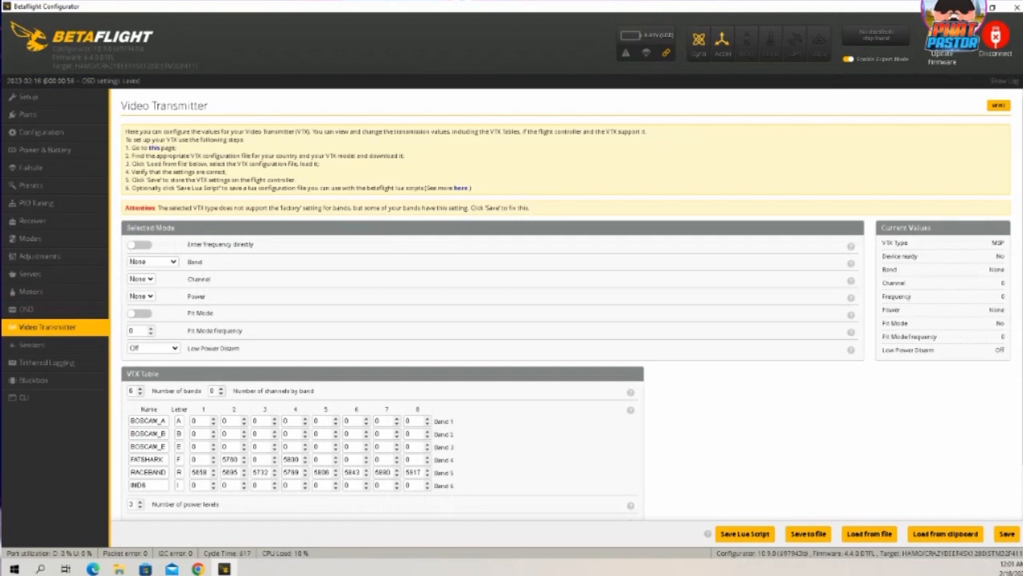
{"action": "scroll", "coordinate": [566, 304], "scroll_direction": "down", "scroll_amount": 1}
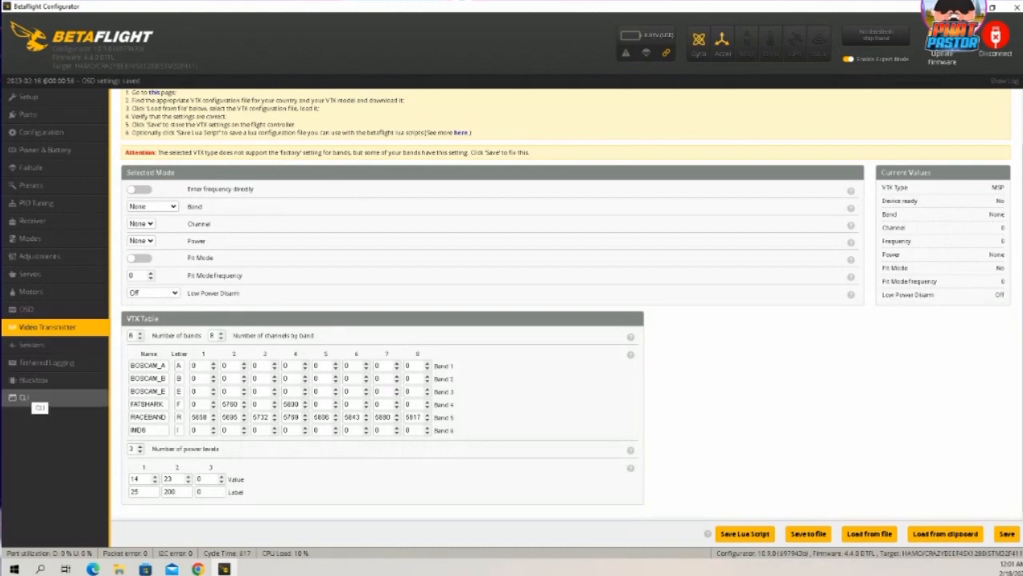
Run the dump command in the CLI to list the full configuration
{"action": "left_click", "coordinate": [24, 397]}
{"action": "type", "text": "dump"}
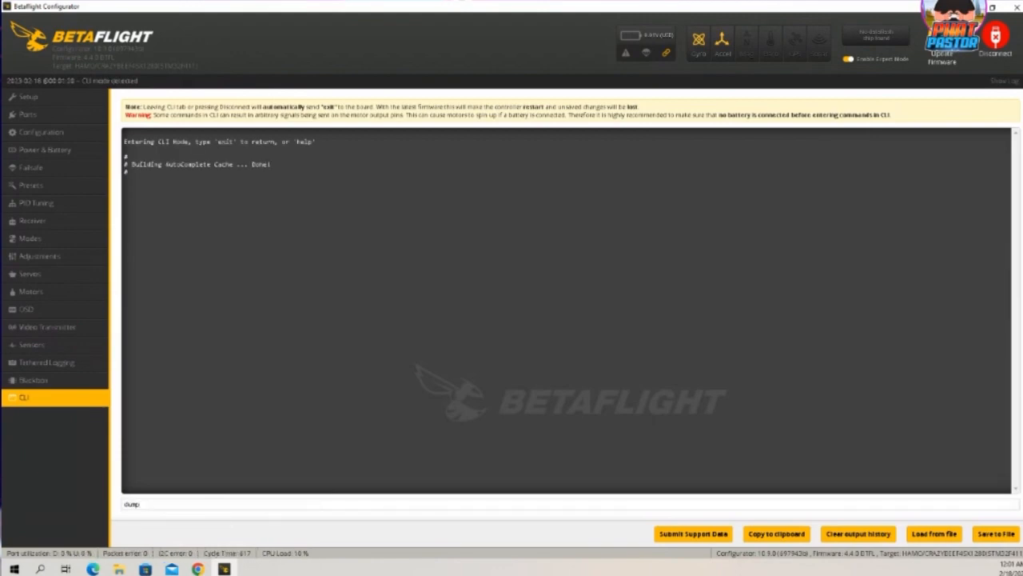
{"action": "key", "text": "Return"}
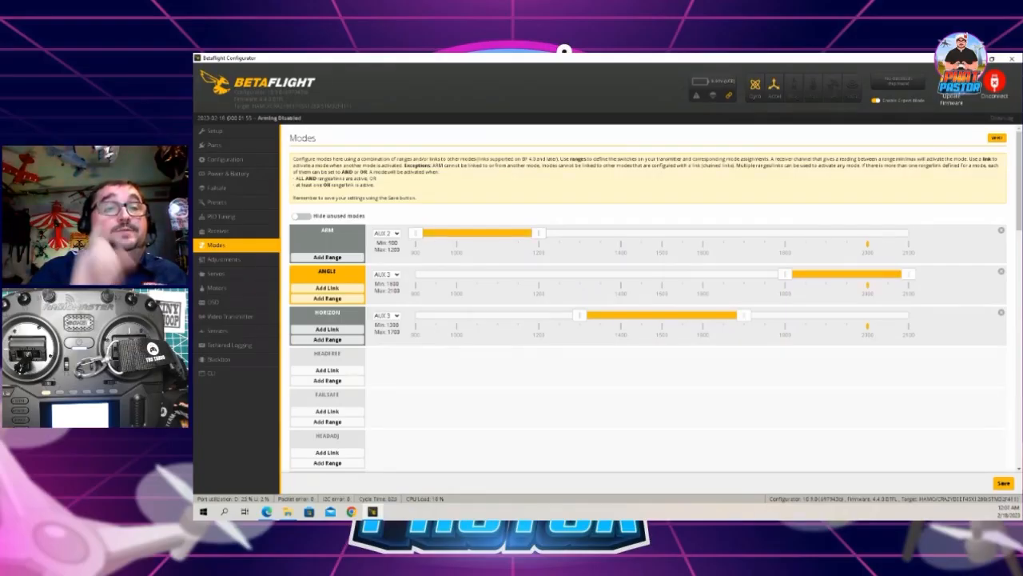
Add a BEEPER mode range on AUX 4 covering 900 to 1300
{"action": "scroll", "coordinate": [327, 384], "scroll_direction": "down", "scroll_amount": 1}
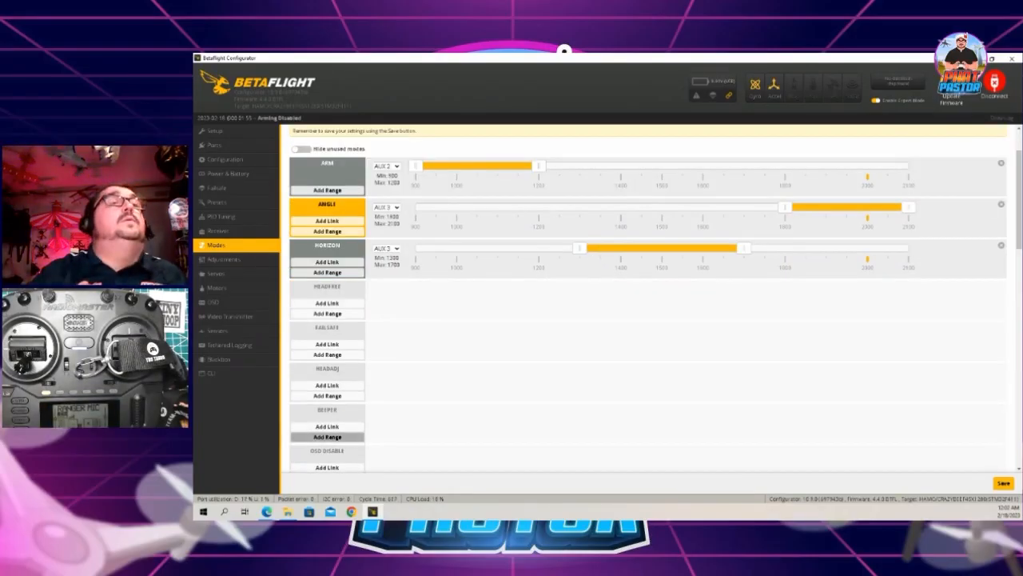
{"action": "left_click", "coordinate": [327, 437]}
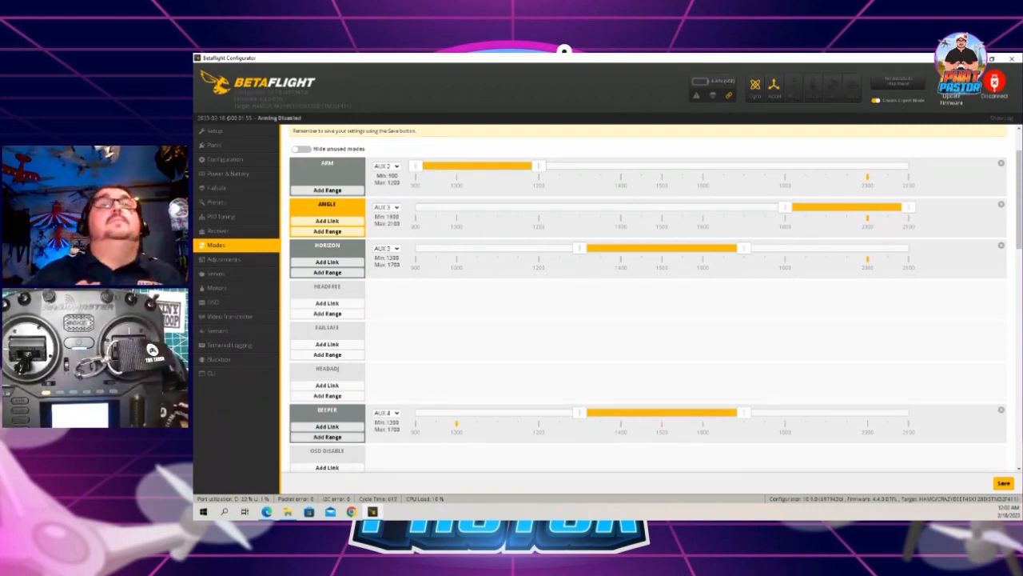
{"action": "left_click_drag", "start_coordinate": [662, 413], "coordinate": [497, 413]}
Add an OSD DISABLE mode range on AUX 1 covering 900 to 1300
{"action": "scroll", "coordinate": [498, 412], "scroll_direction": "down", "scroll_amount": 1}
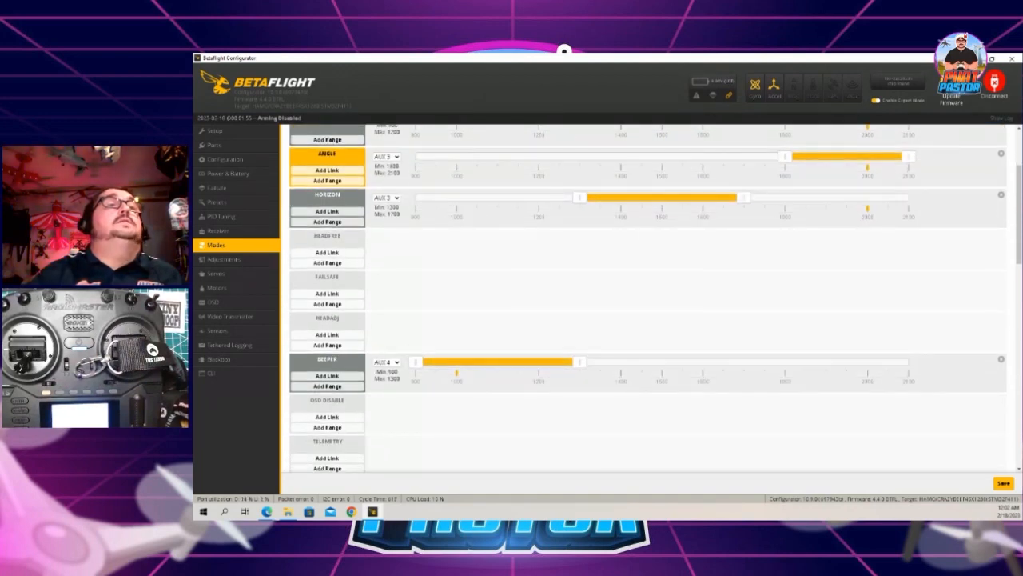
{"action": "left_click", "coordinate": [327, 427]}
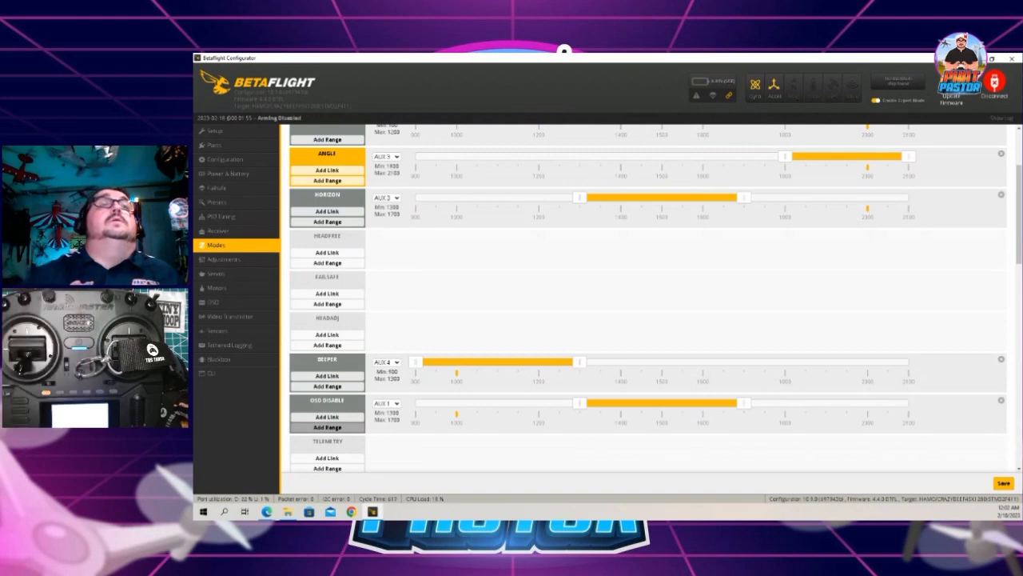
{"action": "left_click_drag", "start_coordinate": [662, 403], "coordinate": [498, 403]}
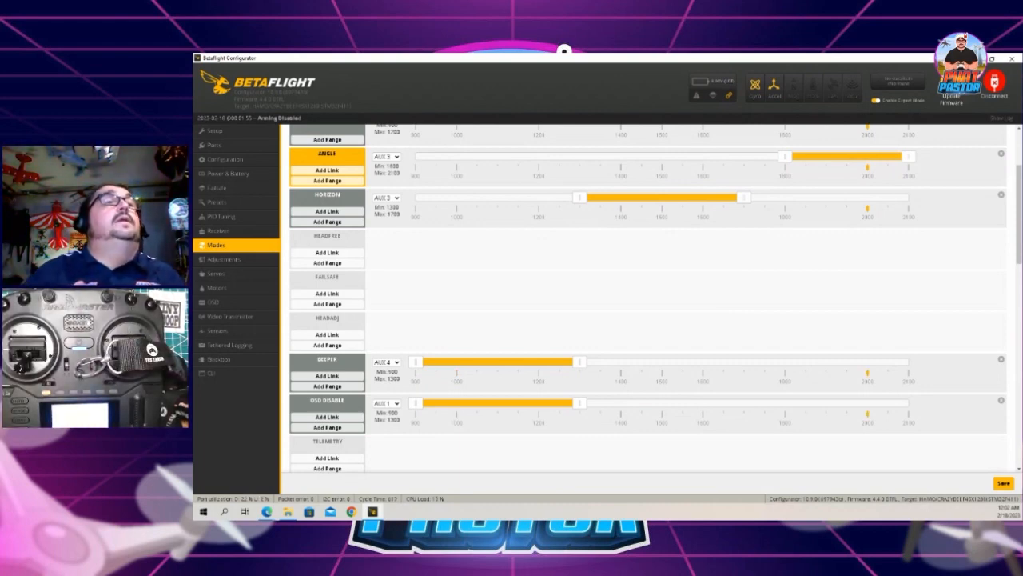
Add an AIR MODE range on AUX 3 covering 900 to 1700
{"action": "scroll", "coordinate": [648, 298], "scroll_direction": "down", "scroll_amount": 3}
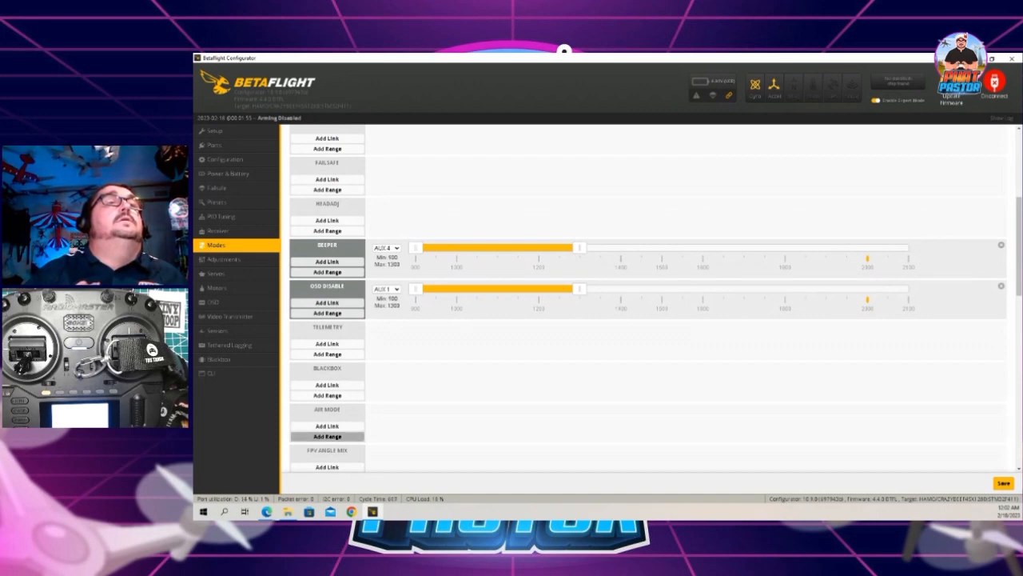
{"action": "left_click", "coordinate": [327, 437]}
{"action": "left_click", "coordinate": [386, 412]}
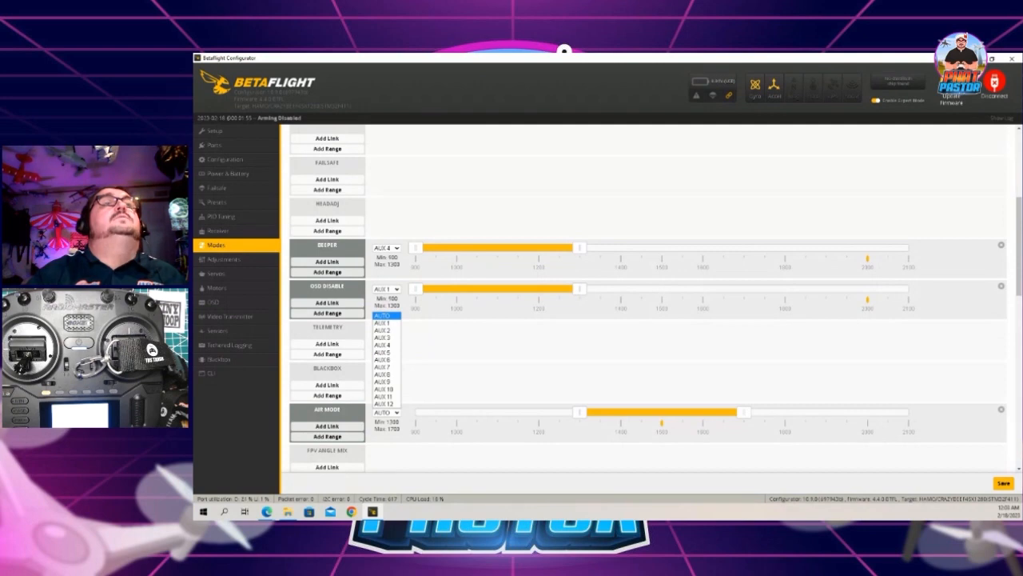
{"action": "left_click", "coordinate": [386, 411]}
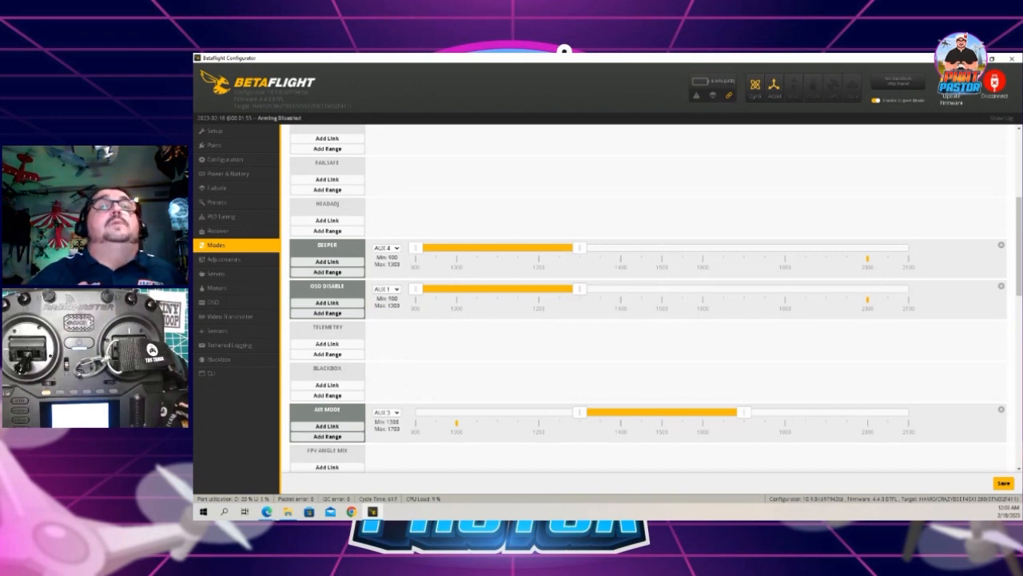
{"action": "left_click_drag", "start_coordinate": [580, 413], "coordinate": [416, 412]}
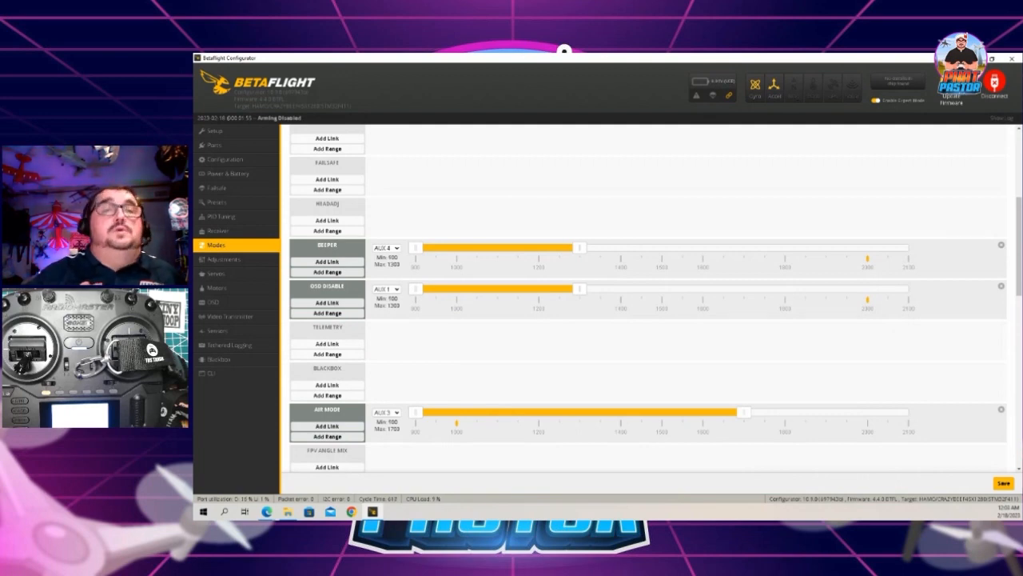
Add a LAUNCH CONTROL range on AUX 5 covering 1700 to 2100 and save the modes
{"action": "scroll", "coordinate": [648, 312], "scroll_direction": "down", "scroll_amount": 1}
{"action": "scroll", "coordinate": [647, 312], "scroll_direction": "down", "scroll_amount": 5}
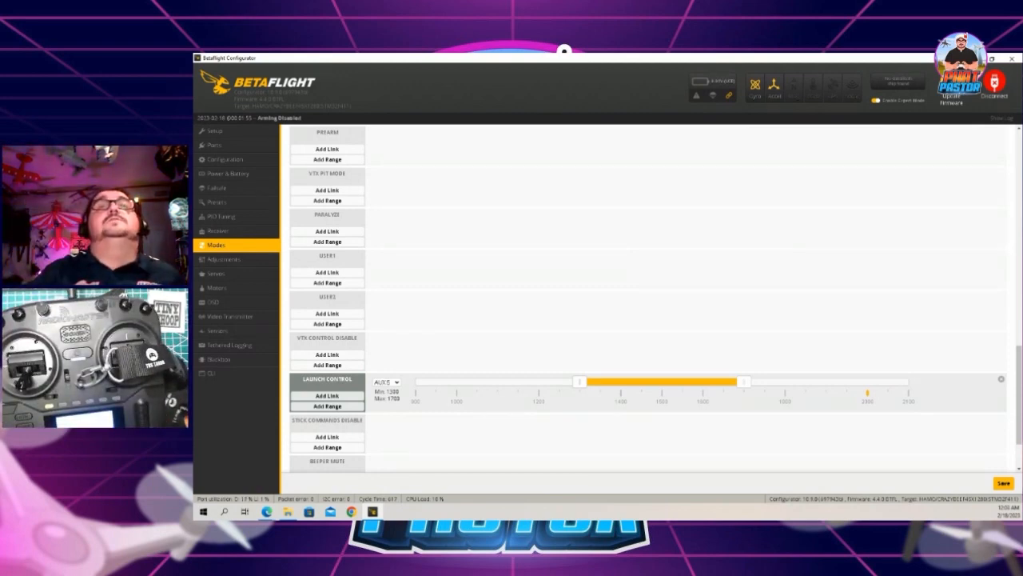
{"action": "left_click_drag", "start_coordinate": [662, 382], "coordinate": [826, 382]}
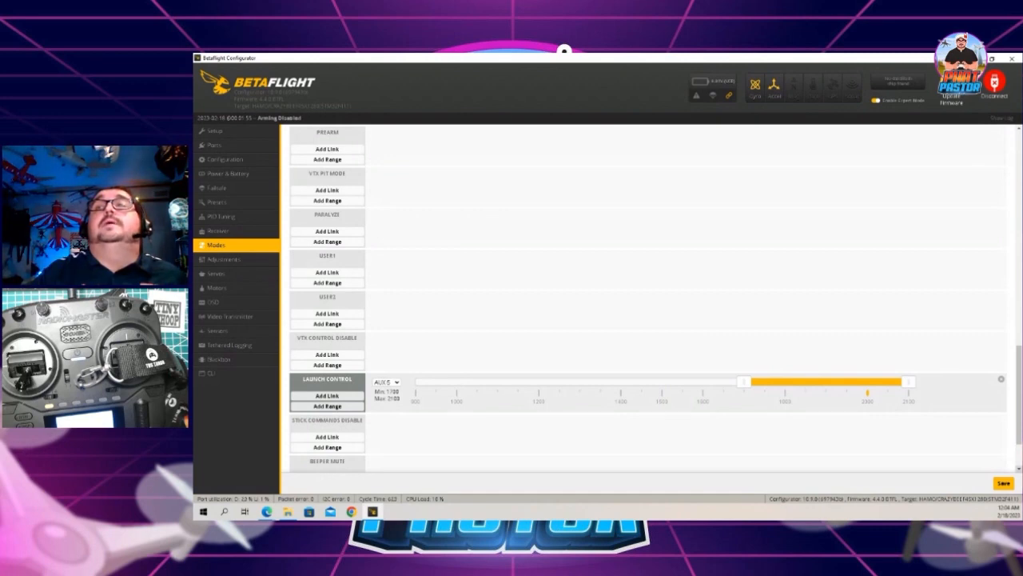
{"action": "scroll", "coordinate": [651, 299], "scroll_direction": "down", "scroll_amount": 1}
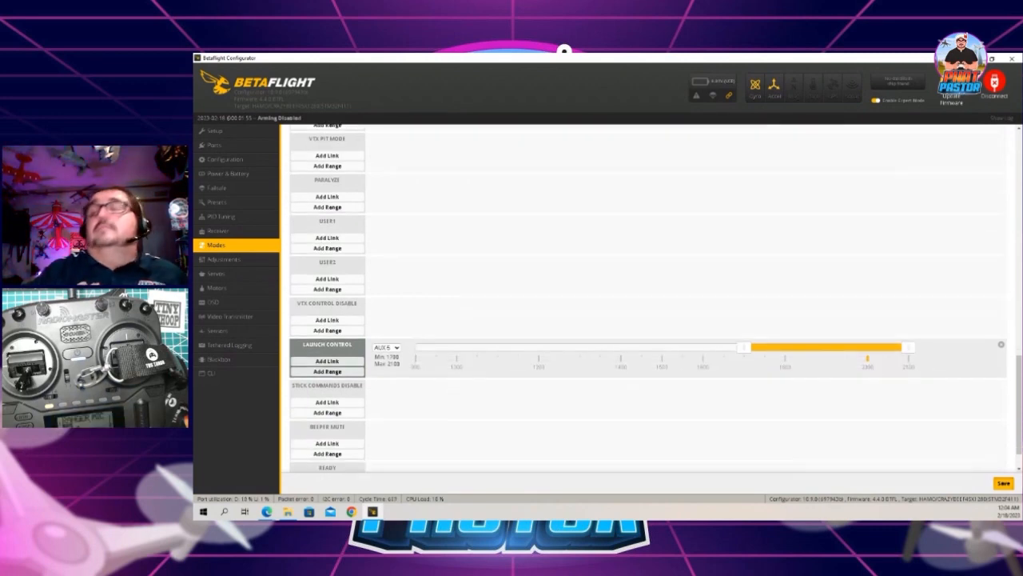
{"action": "left_click", "coordinate": [1004, 482]}
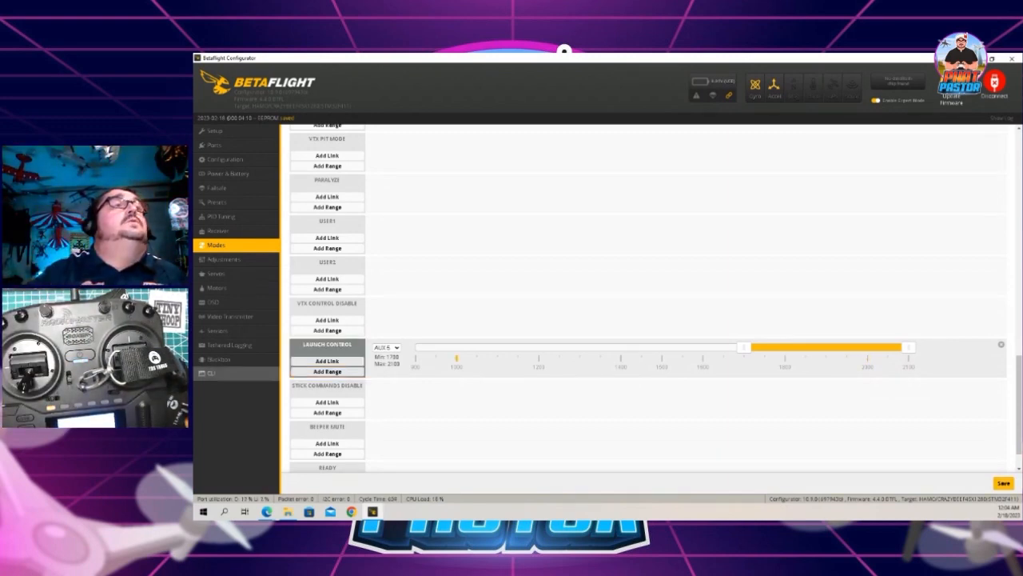
Output the complete saved configuration with the CLI dump command
{"action": "left_click", "coordinate": [212, 374]}
{"action": "type", "text": "du"}
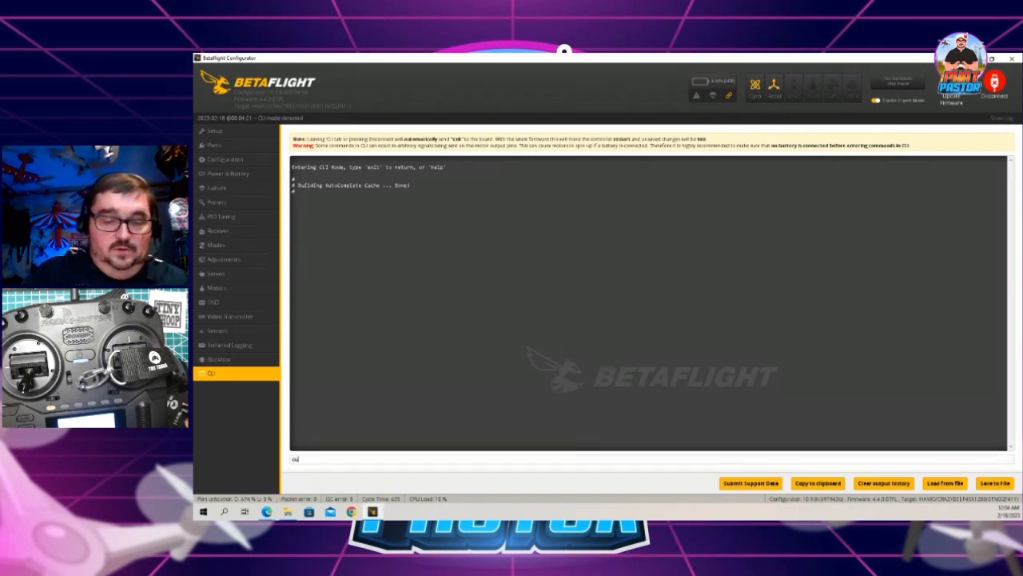
{"action": "type", "text": "mp"}
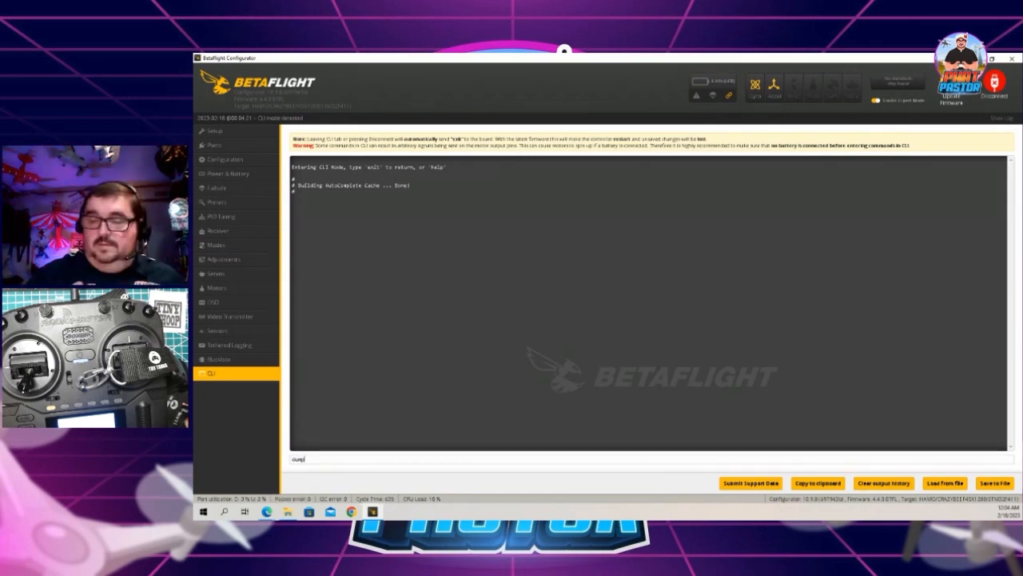
{"action": "key", "text": "Return"}
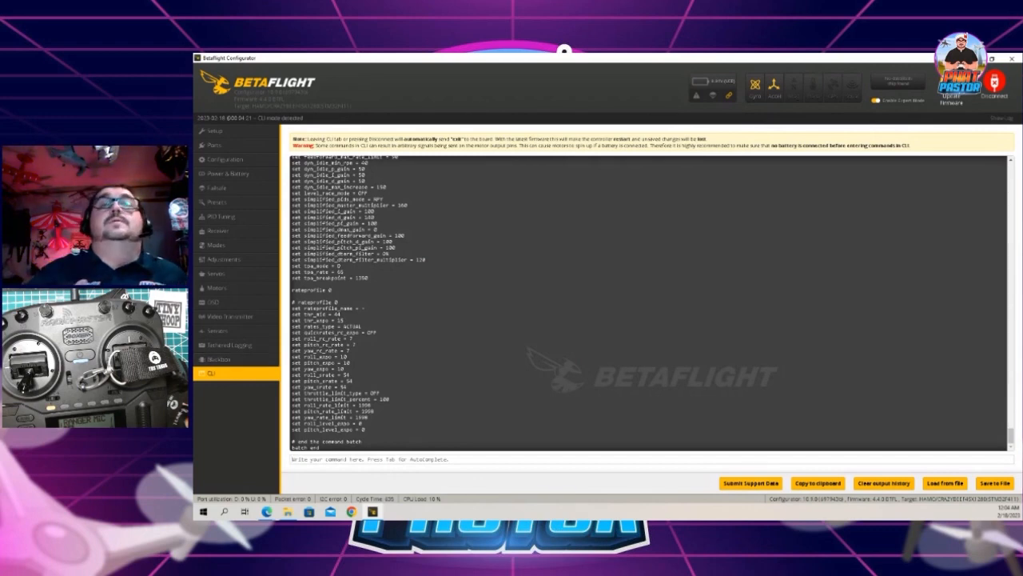
Save the CLI dump as a text file in Documents, inserting 44 before OG in the suggested file name
{"action": "left_click", "coordinate": [995, 482]}
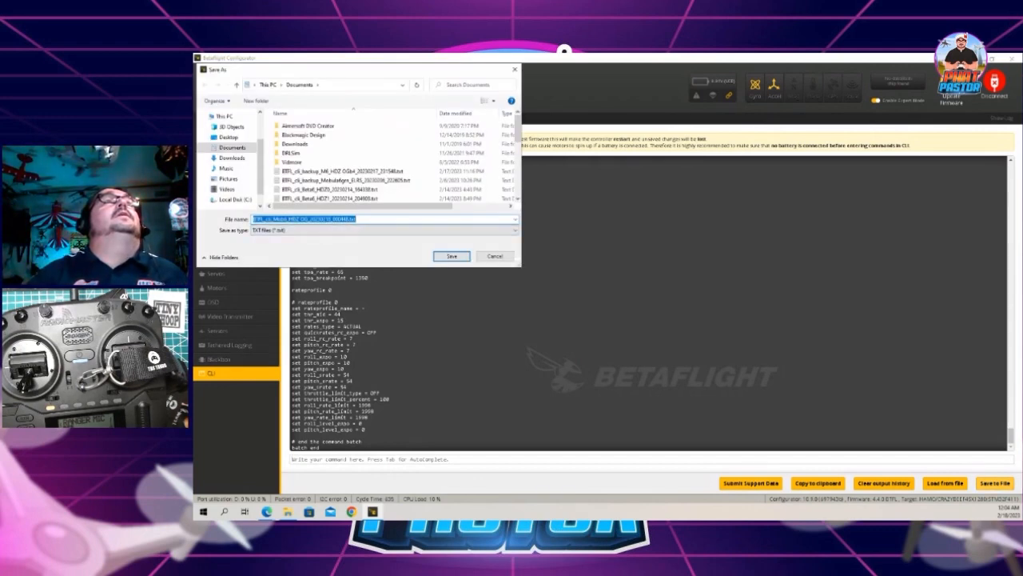
{"action": "left_click", "coordinate": [303, 218]}
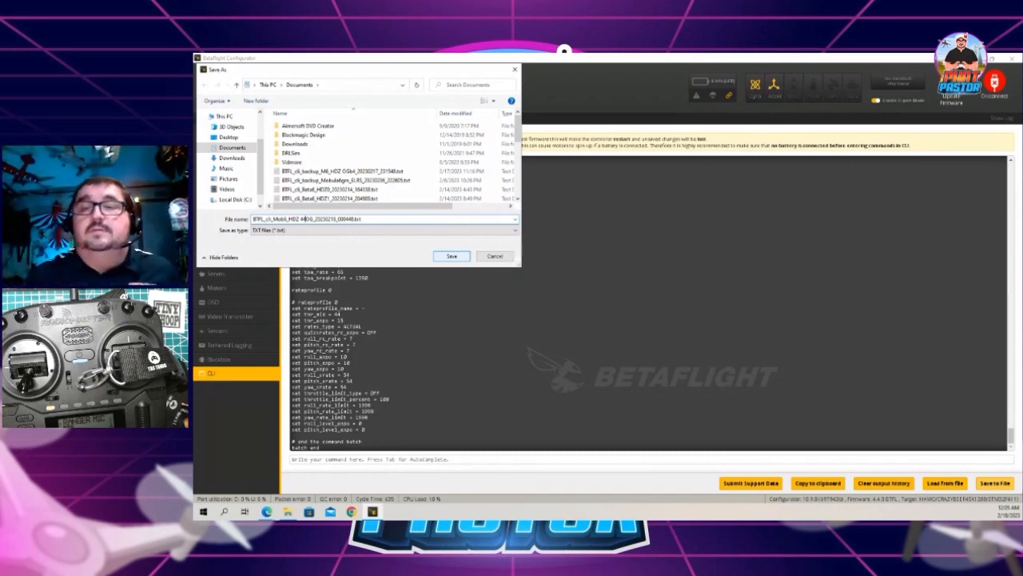
{"action": "key", "text": "Return"}
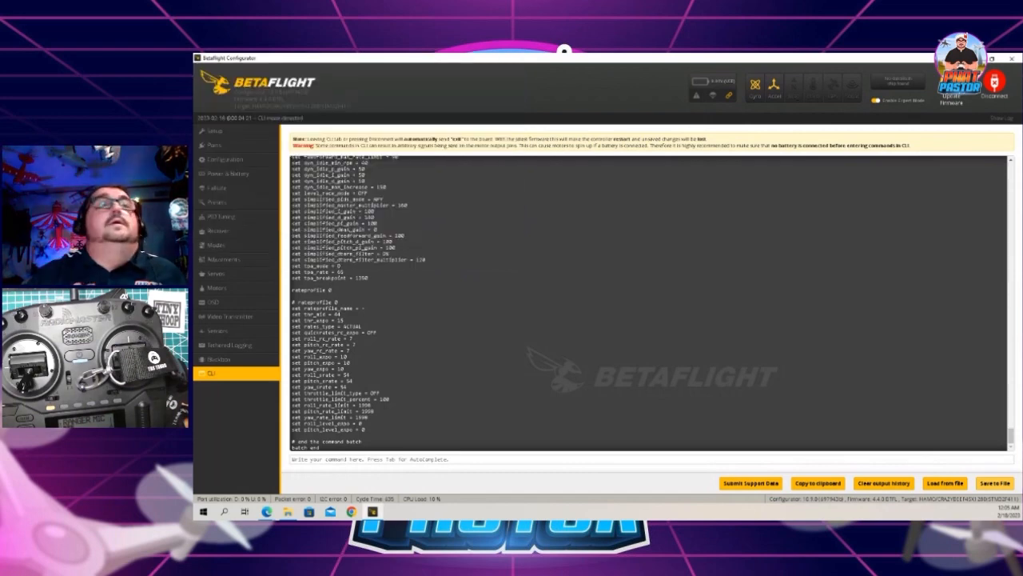
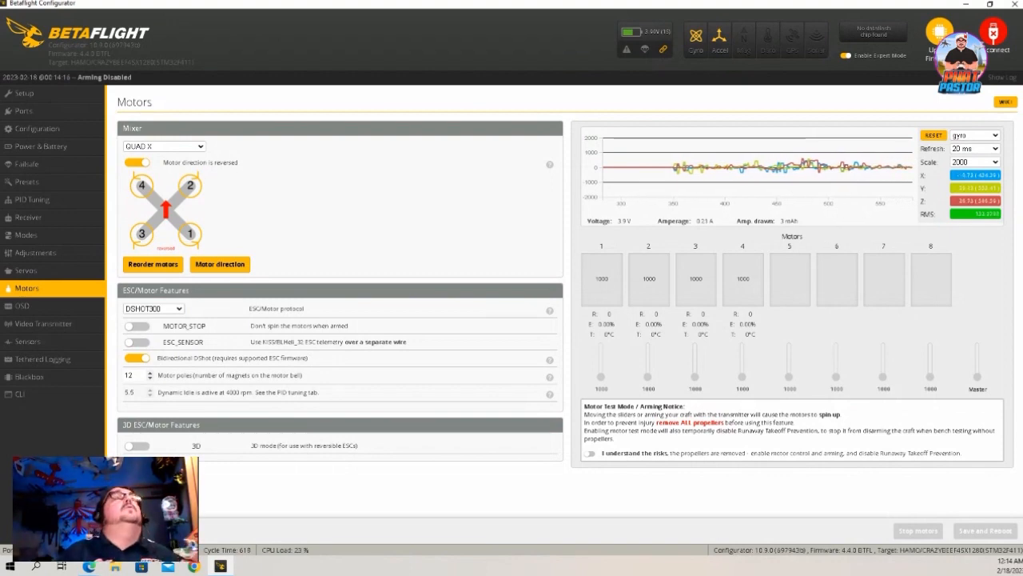
Reorder the motors by identifying them as rear right, front right, rear left and front left, save the order and dismiss the accelerometer warning
{"action": "left_click", "coordinate": [152, 263]}
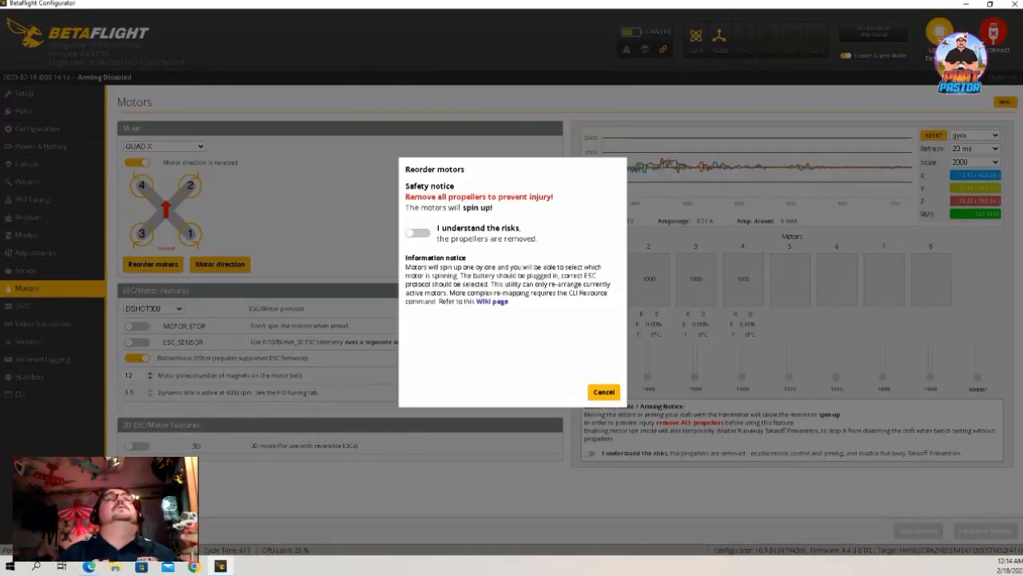
{"action": "left_click", "coordinate": [418, 233]}
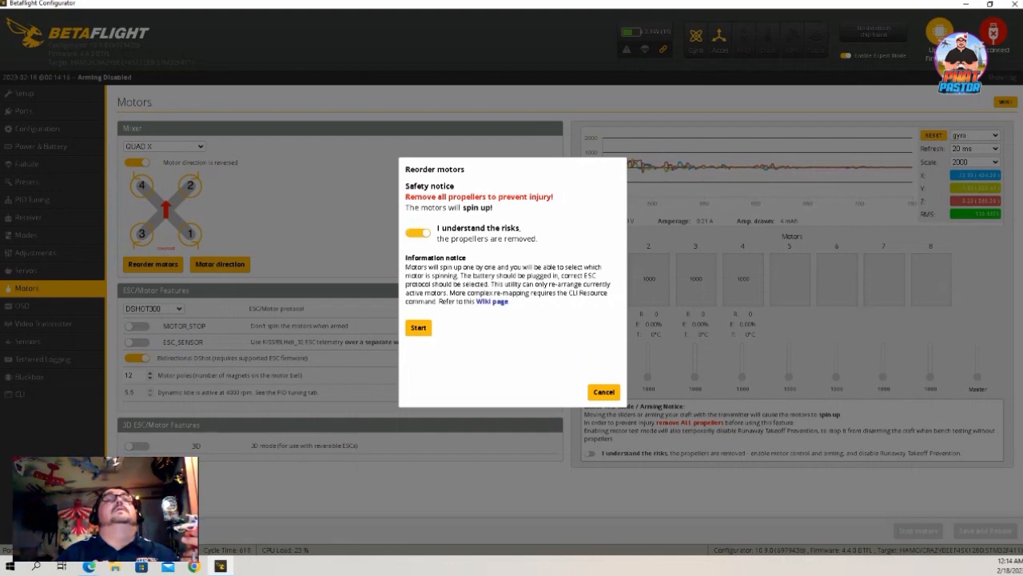
{"action": "left_click", "coordinate": [418, 328]}
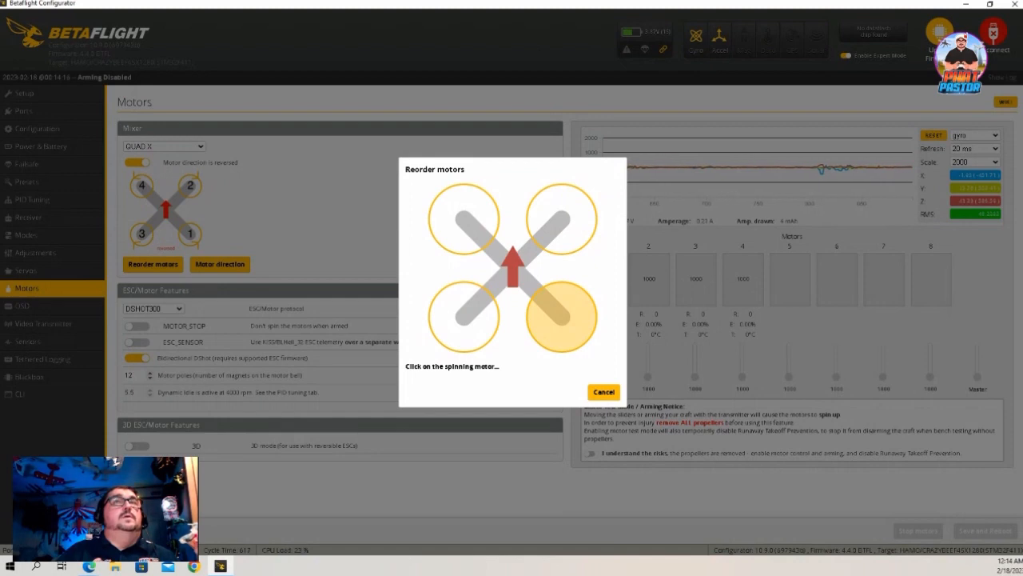
{"action": "left_click", "coordinate": [561, 317]}
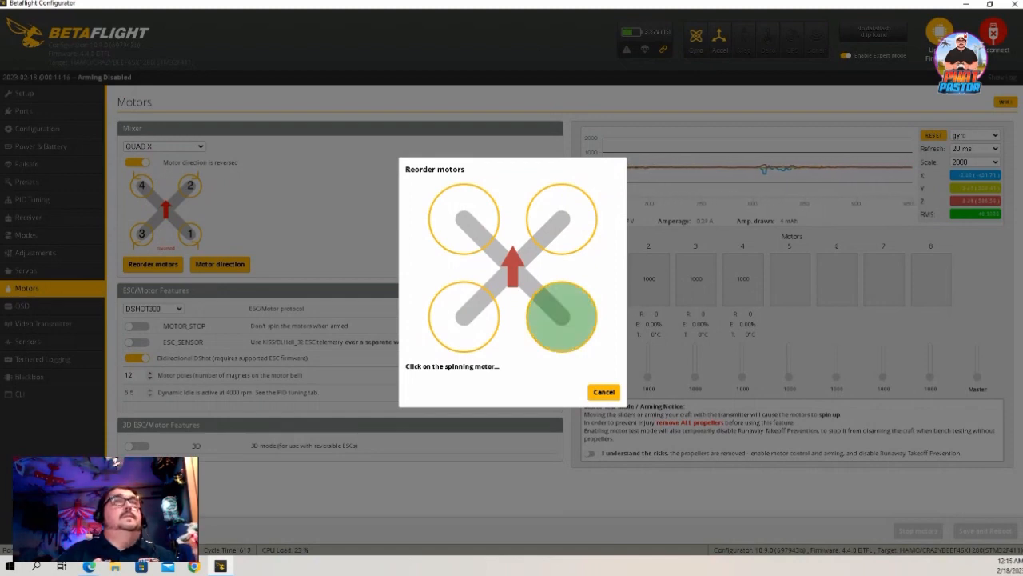
{"action": "left_click", "coordinate": [561, 219]}
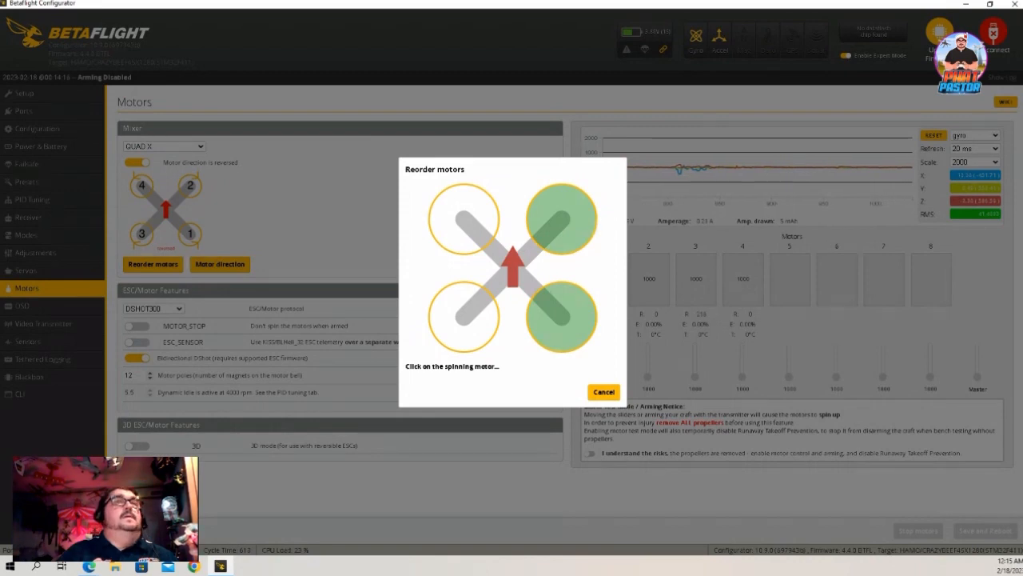
{"action": "left_click", "coordinate": [464, 316]}
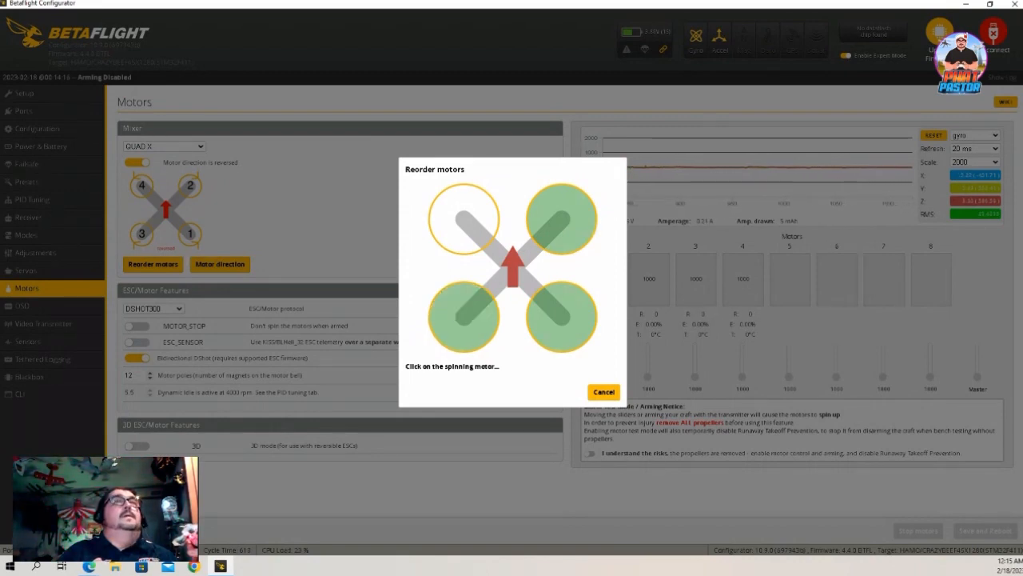
{"action": "left_click", "coordinate": [464, 219]}
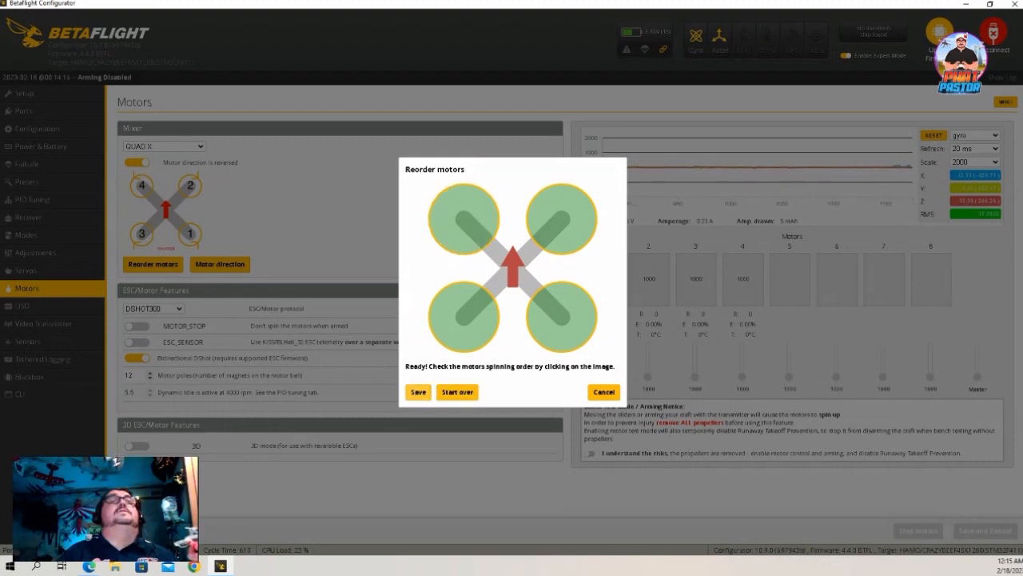
{"action": "left_click", "coordinate": [418, 391]}
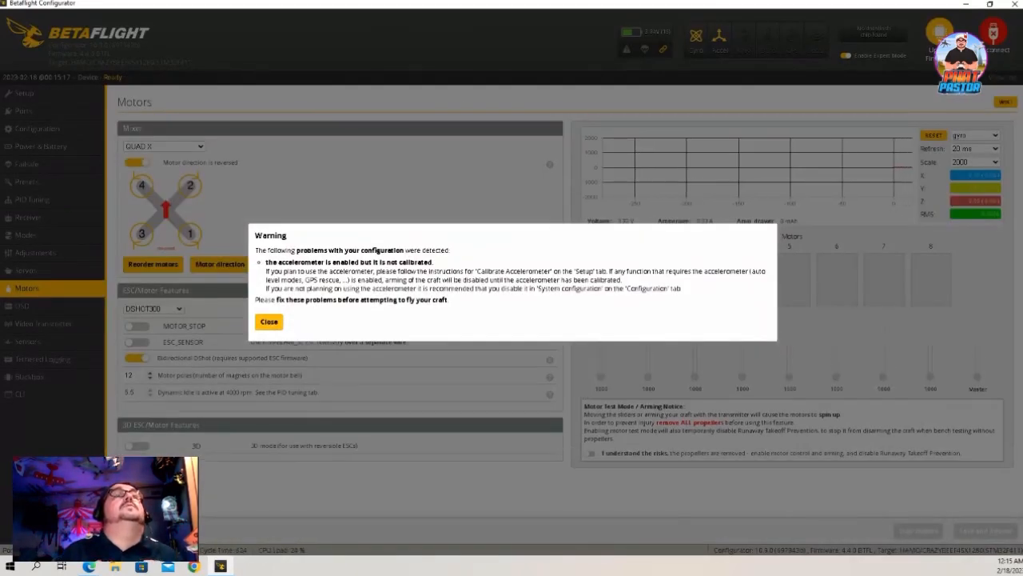
{"action": "left_click", "coordinate": [269, 322]}
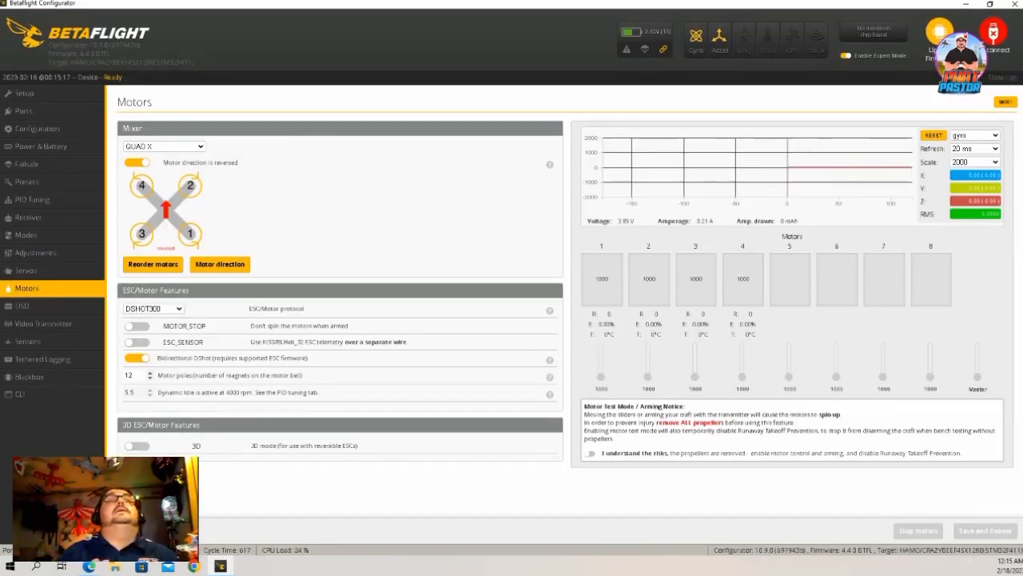
Run the Motor Direction wizard with the motors spinning and reverse the spin direction of motor 4
{"action": "left_click", "coordinate": [220, 265]}
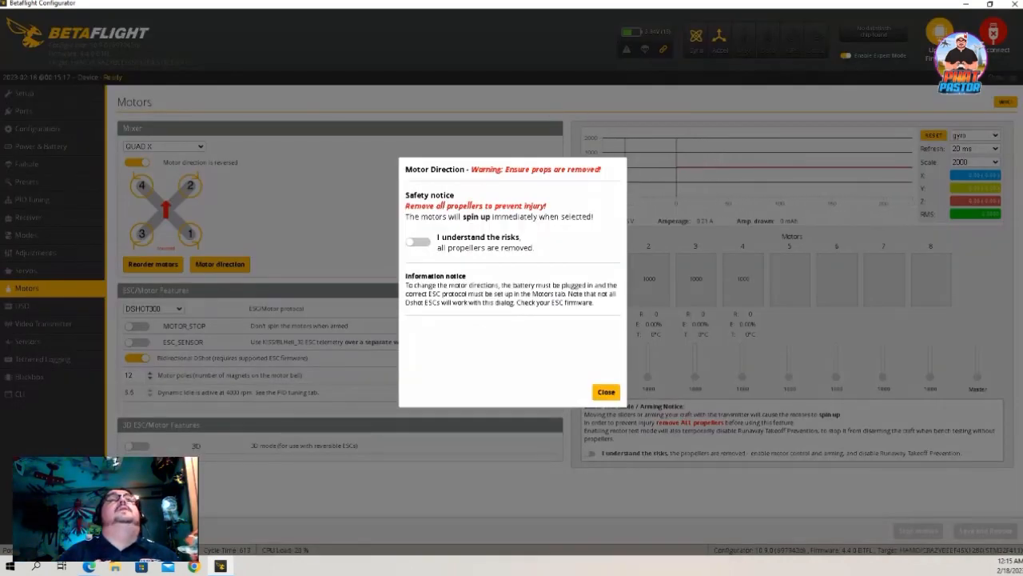
{"action": "left_click", "coordinate": [417, 242]}
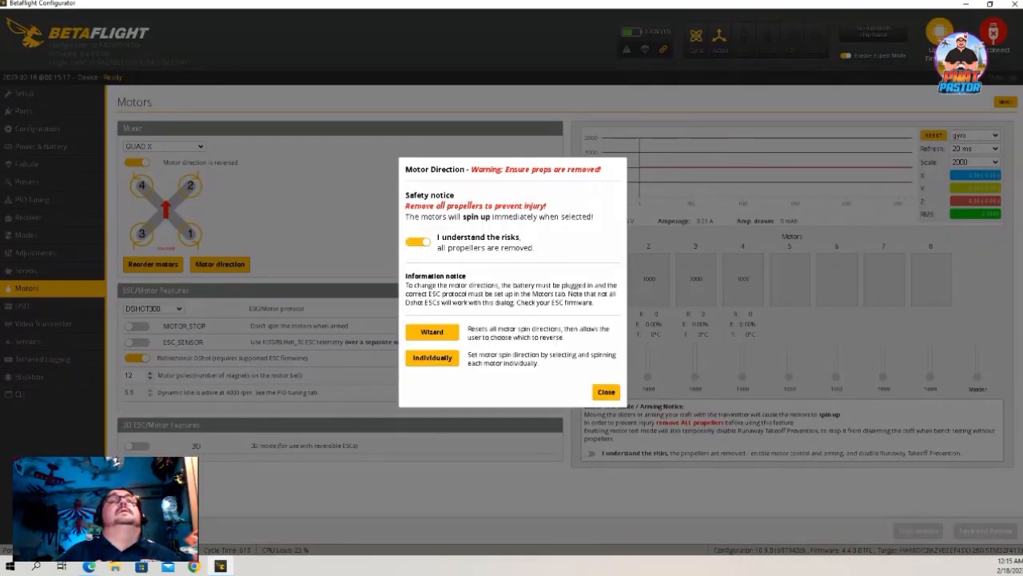
{"action": "left_click", "coordinate": [432, 332]}
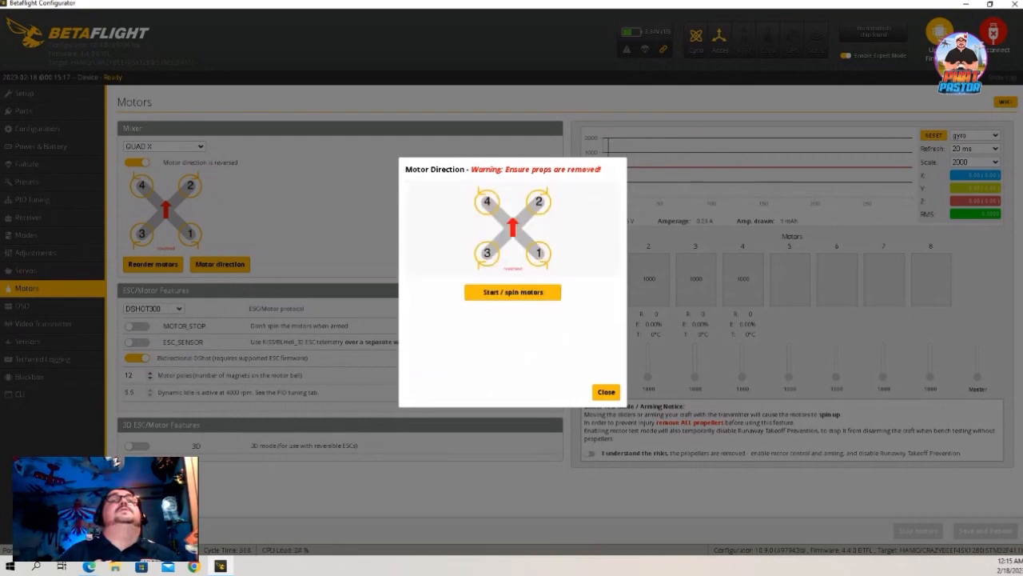
{"action": "left_click", "coordinate": [513, 292]}
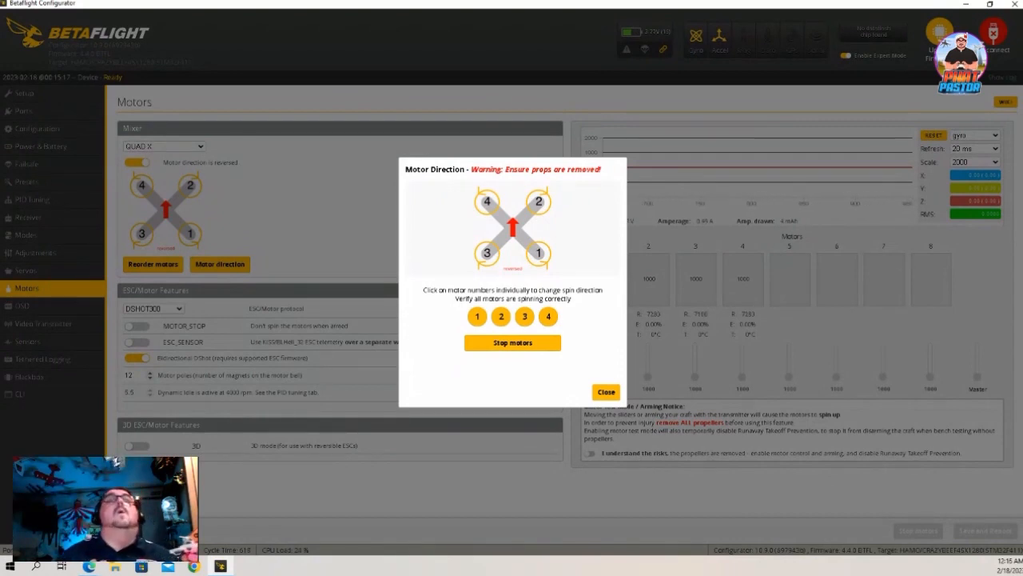
{"action": "left_click", "coordinate": [549, 317]}
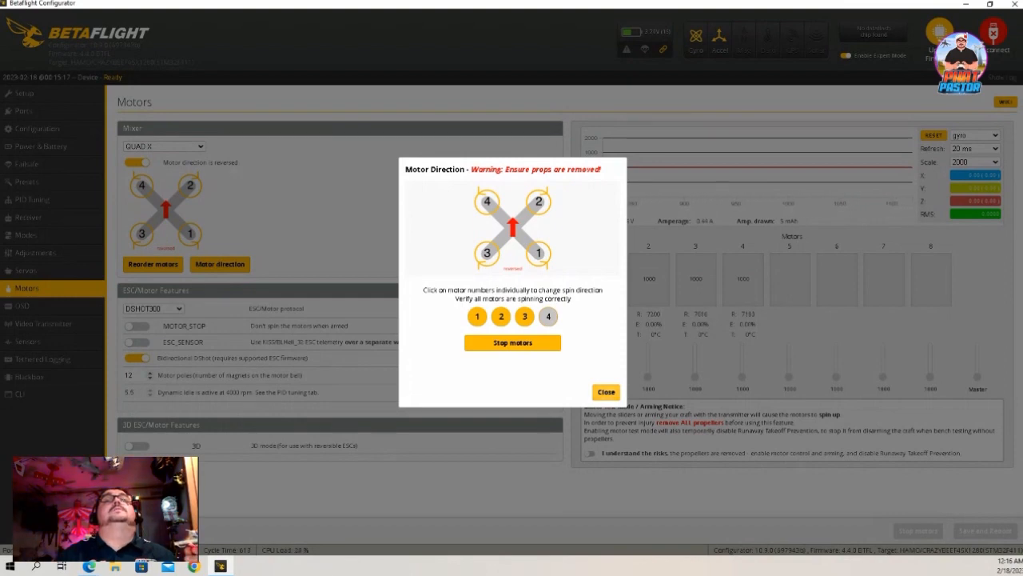
{"action": "left_click", "coordinate": [606, 392]}
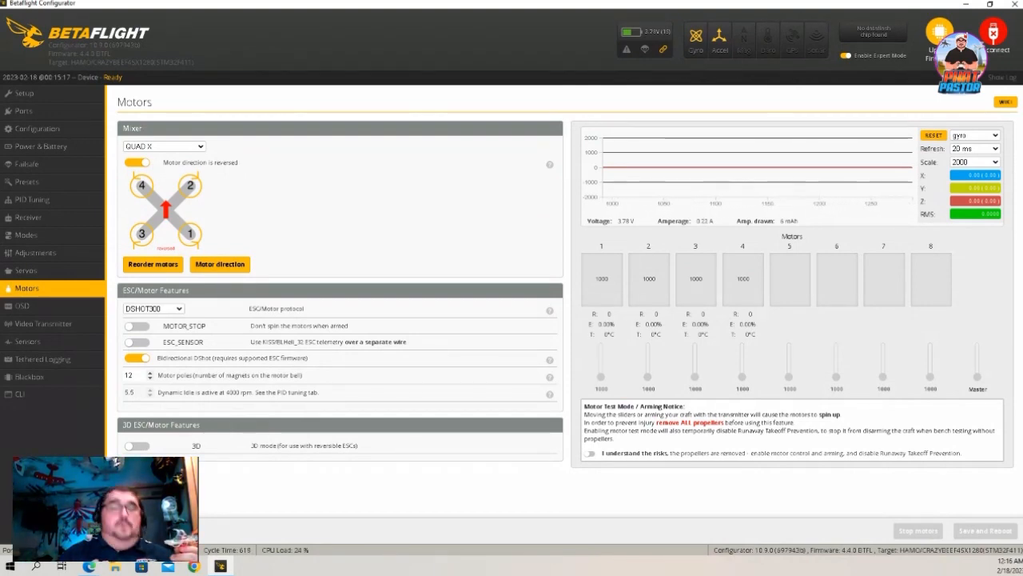
Test-spin motors 1 to 4 in motor test mode, and disable the test mode when done
{"action": "left_click", "coordinate": [590, 453]}
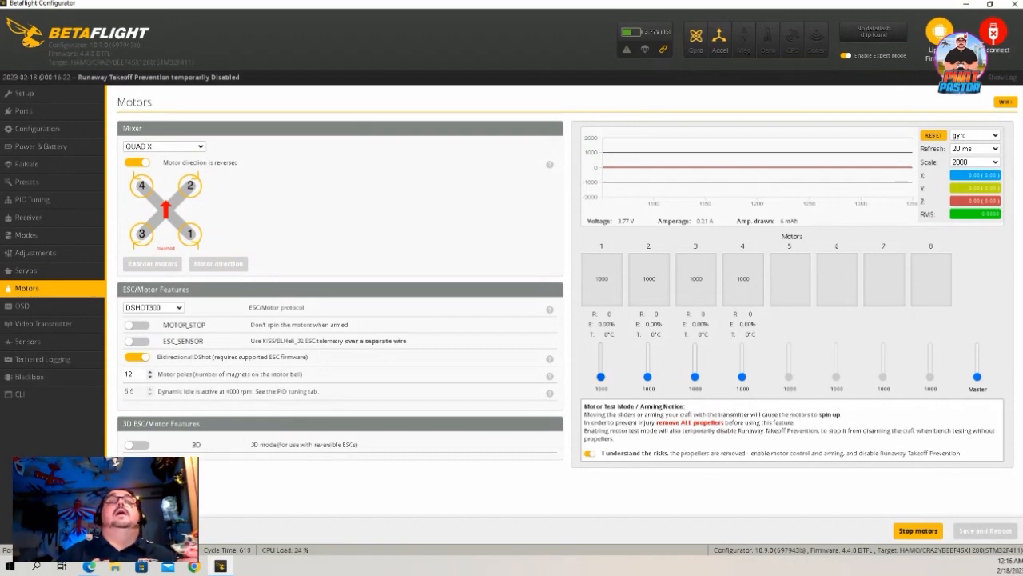
{"action": "mouse_move", "coordinate": [601, 376]}
{"action": "left_mouse_down"}
{"action": "mouse_move", "coordinate": [602, 361]}
{"action": "mouse_move", "coordinate": [602, 375]}
{"action": "left_mouse_up"}
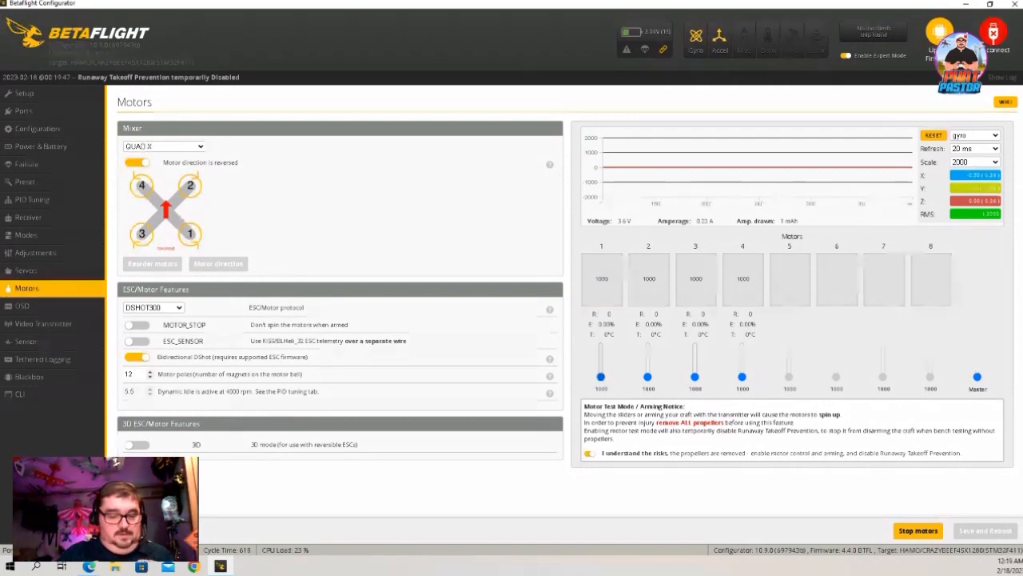
{"action": "left_click_drag", "start_coordinate": [601, 377], "coordinate": [742, 377]}
{"action": "left_click", "coordinate": [590, 453]}
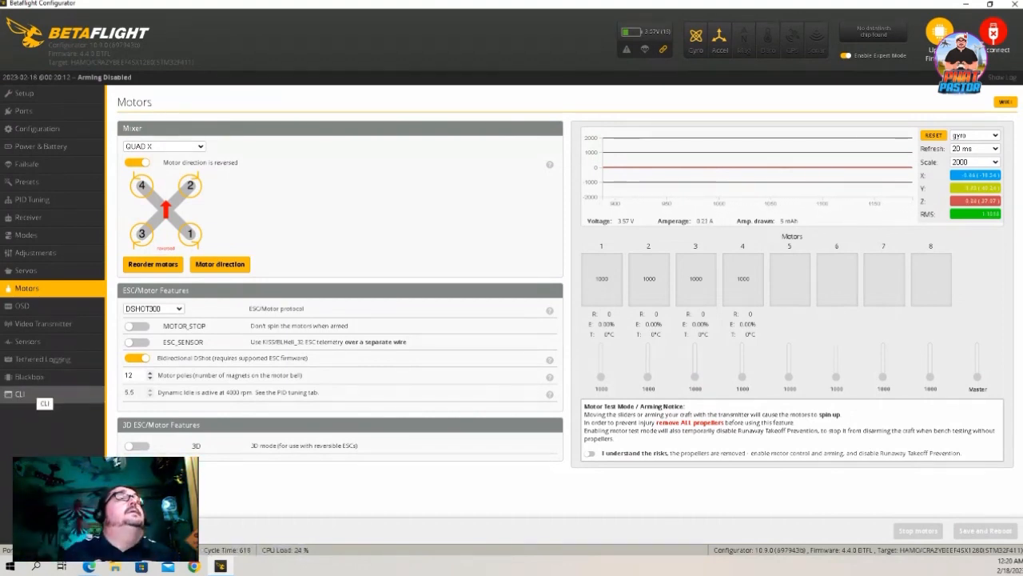
Set the First GYRO alignment to Default, save the configuration, and recalibrate the accelerometer
{"action": "left_click", "coordinate": [24, 393]}
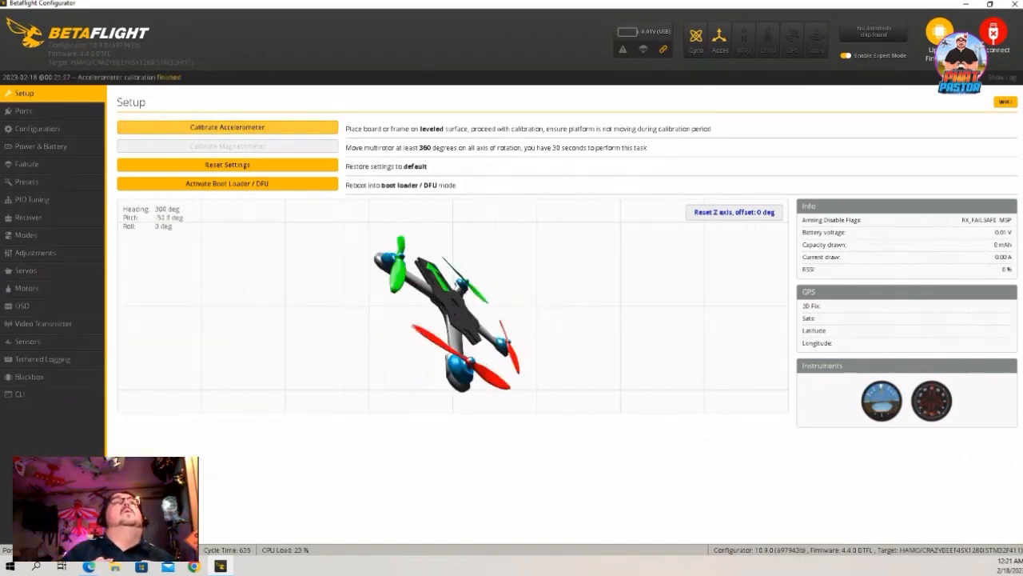
{"action": "left_click", "coordinate": [37, 128]}
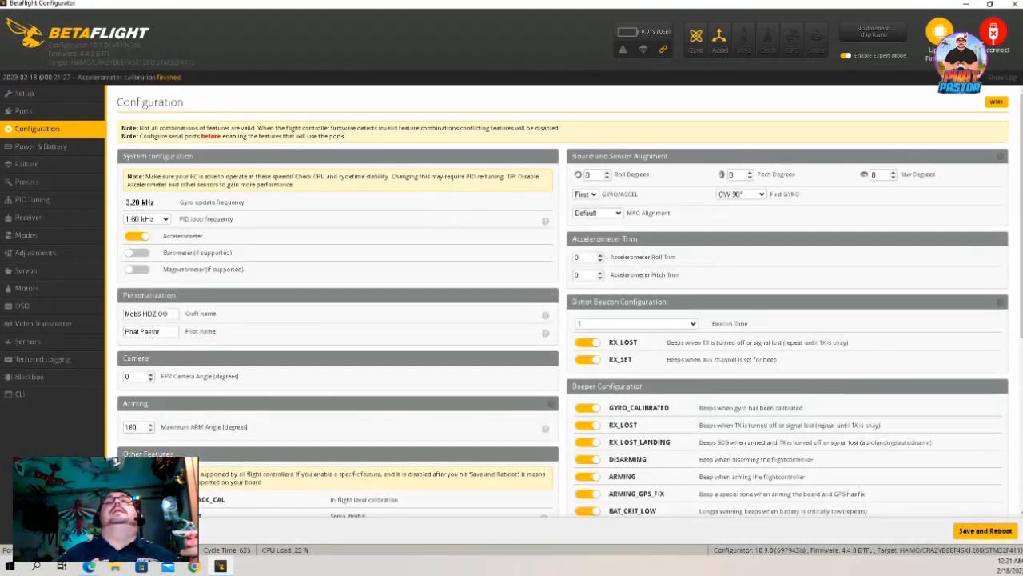
{"action": "left_click", "coordinate": [741, 194]}
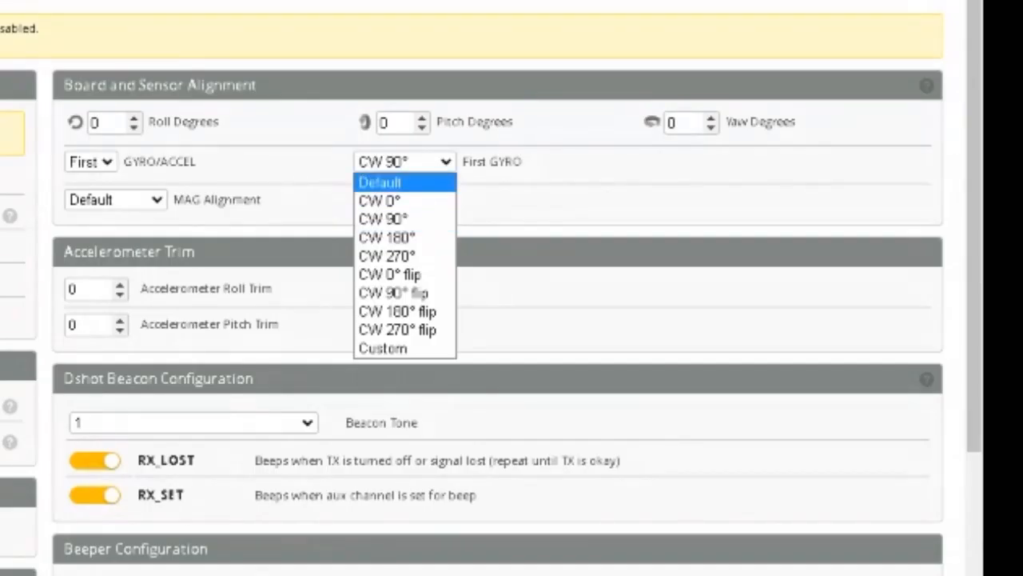
{"action": "key", "text": "Return"}
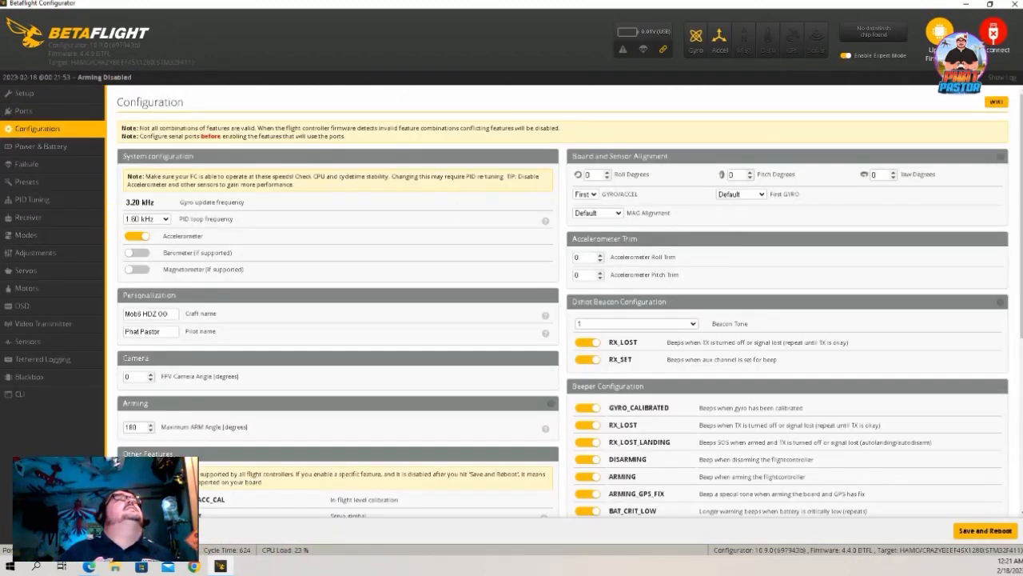
{"action": "left_click", "coordinate": [24, 92]}
{"action": "left_click", "coordinate": [228, 127]}
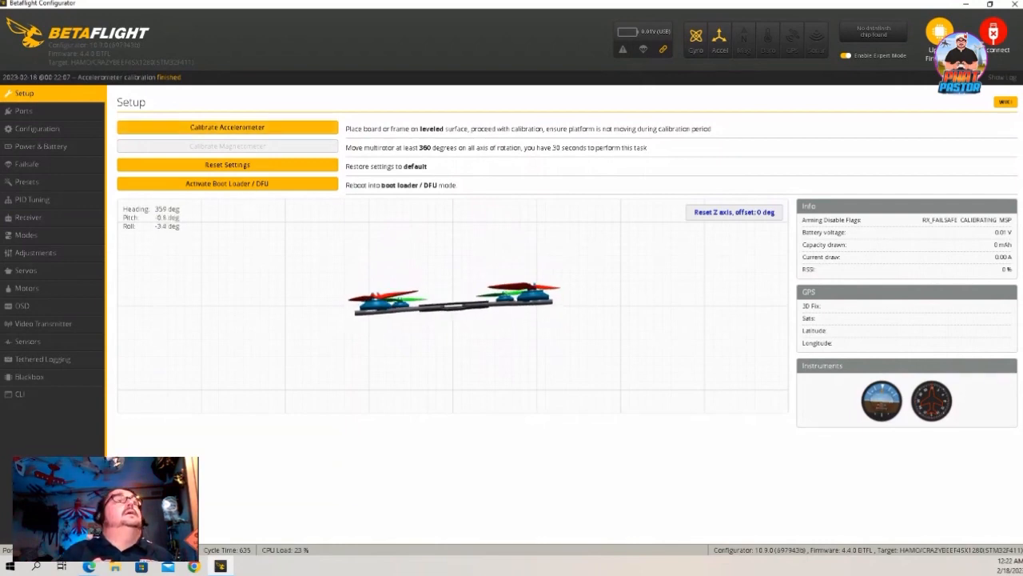
Query the PID sum limits in the CLI with GET PIDSUM
{"action": "left_click", "coordinate": [49, 397]}
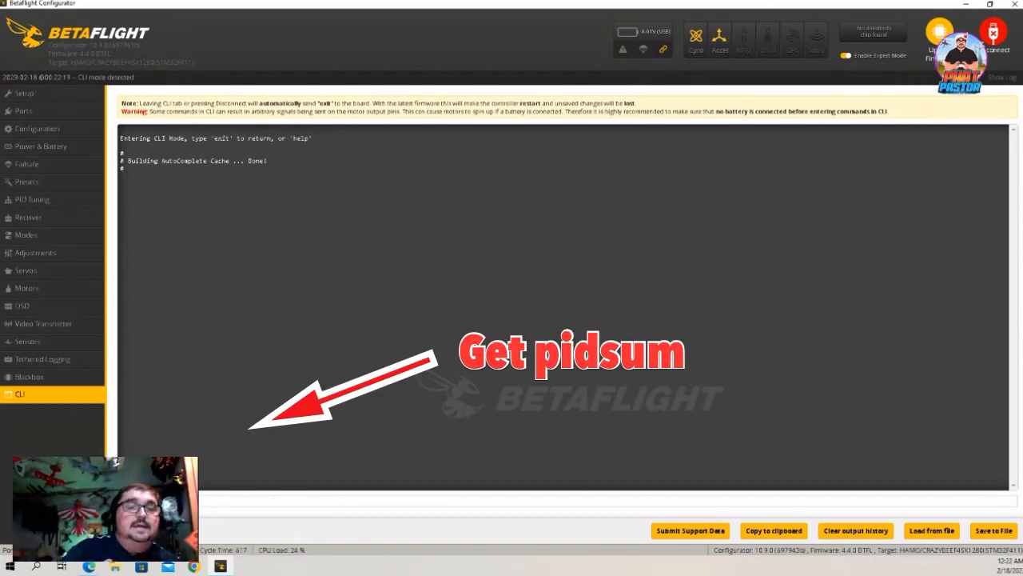
{"action": "type", "text": "dsu"}
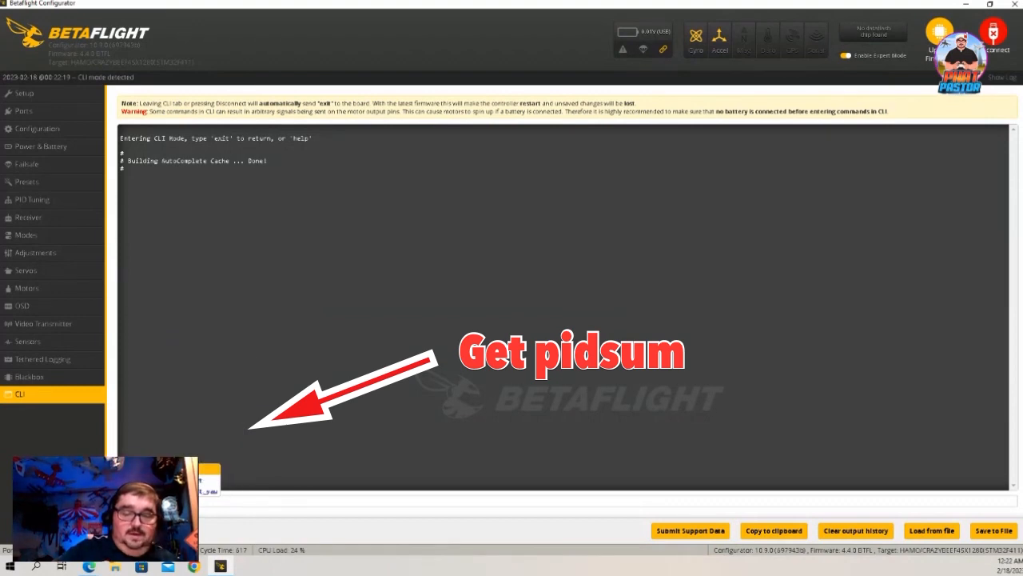
{"action": "type", "text": "m"}
{"action": "key", "text": "Return"}
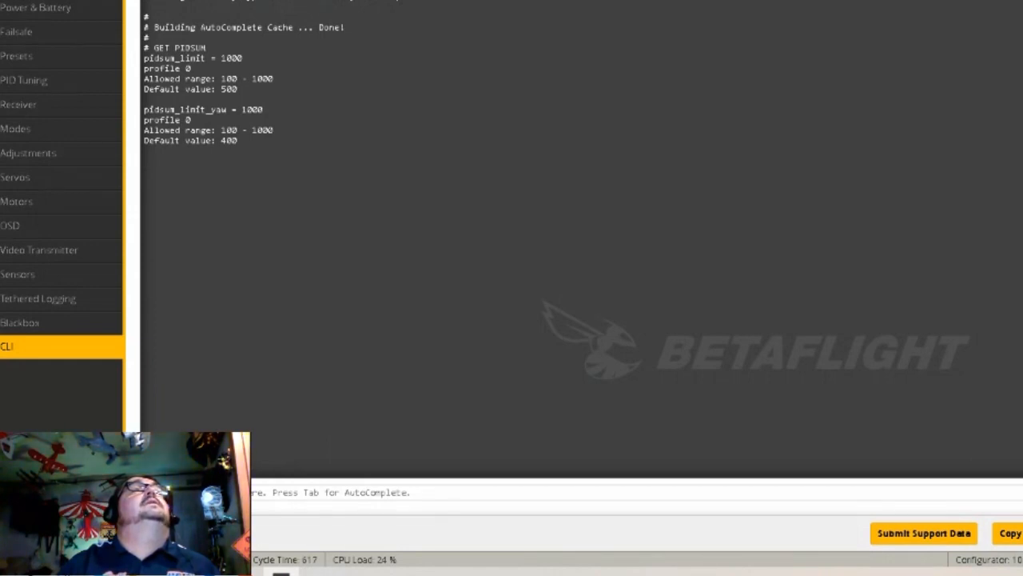
Copy the pidsum_limit line from the CLI output and run SET pidsum_limit = 1000
{"action": "triple_click", "coordinate": [192, 59]}
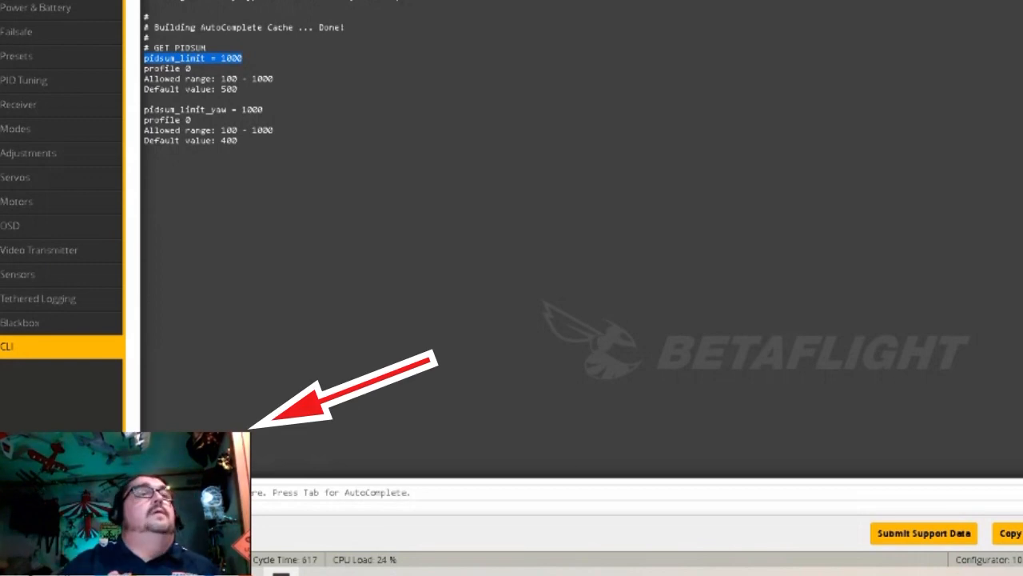
{"action": "left_click", "coordinate": [192, 59]}
{"action": "type", "text": "SET"}
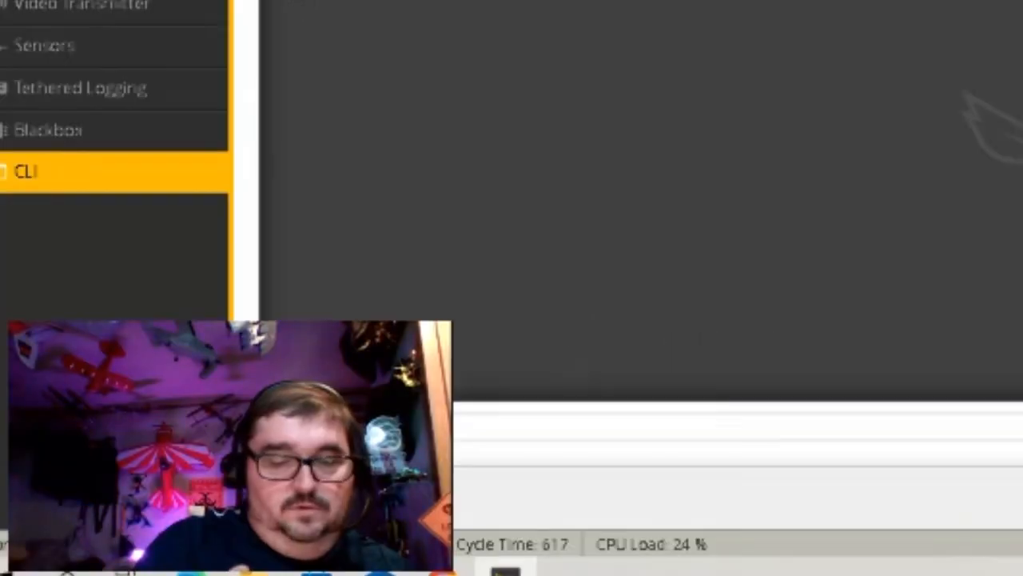
{"action": "key", "text": "ctrl+v"}
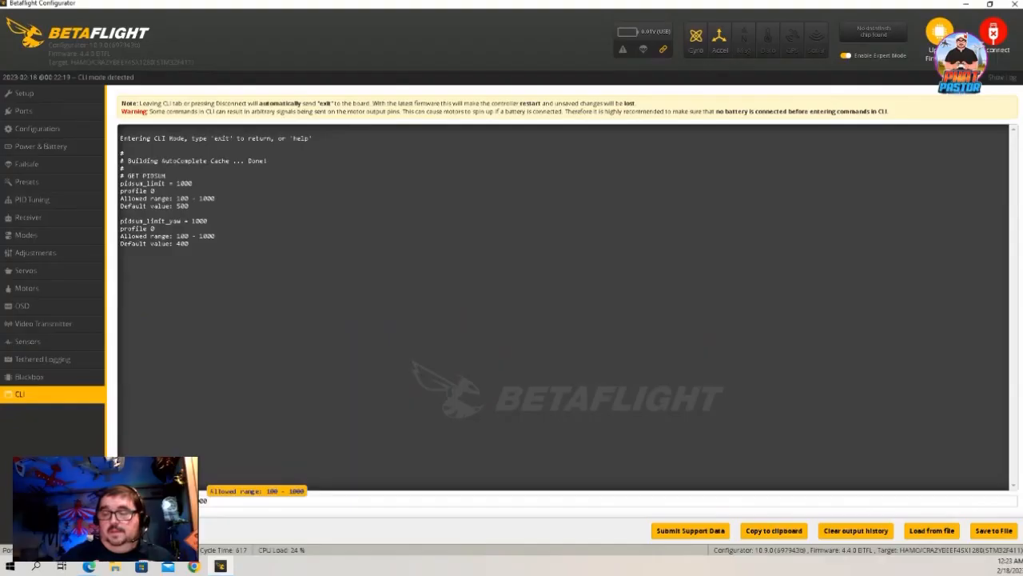
{"action": "key", "text": "Return"}
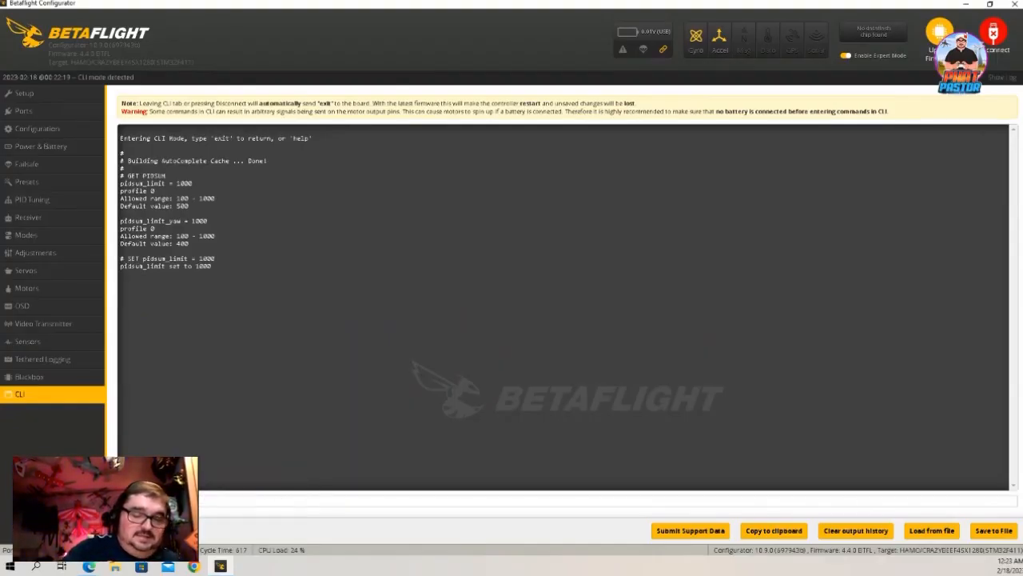
Query the crash parameters in the CLI with GET CRASH and run SET crash_recovery = ON
{"action": "type", "text": "cras"}
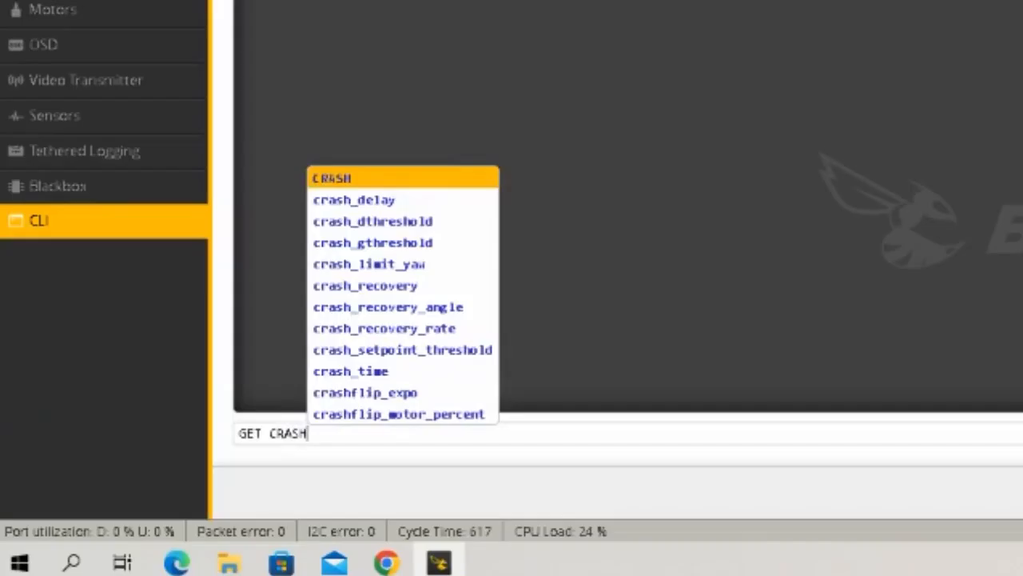
{"action": "key", "text": "Return"}
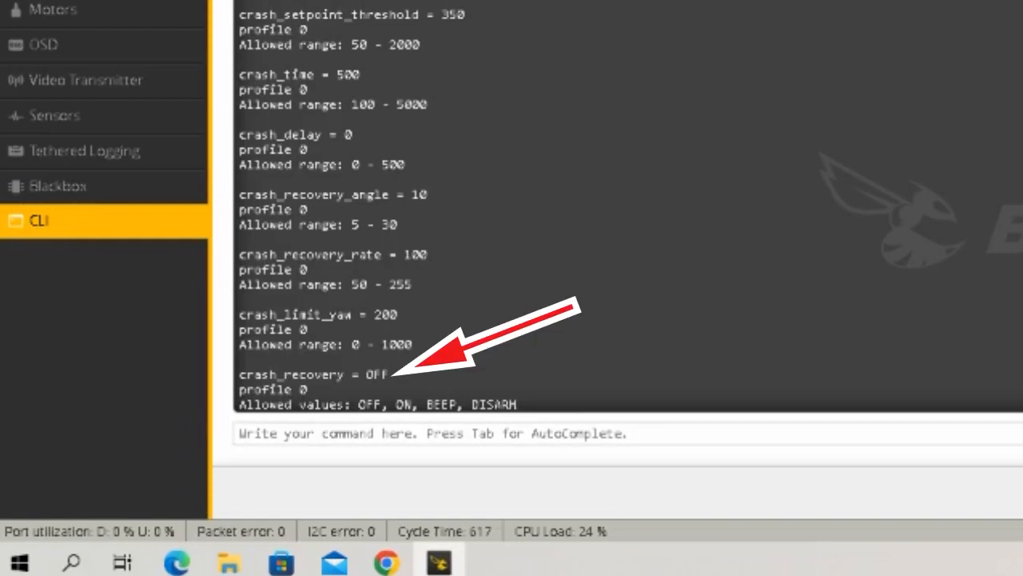
{"action": "left_click_drag", "start_coordinate": [390, 376], "coordinate": [239, 375]}
{"action": "key", "text": "ctrl+c"}
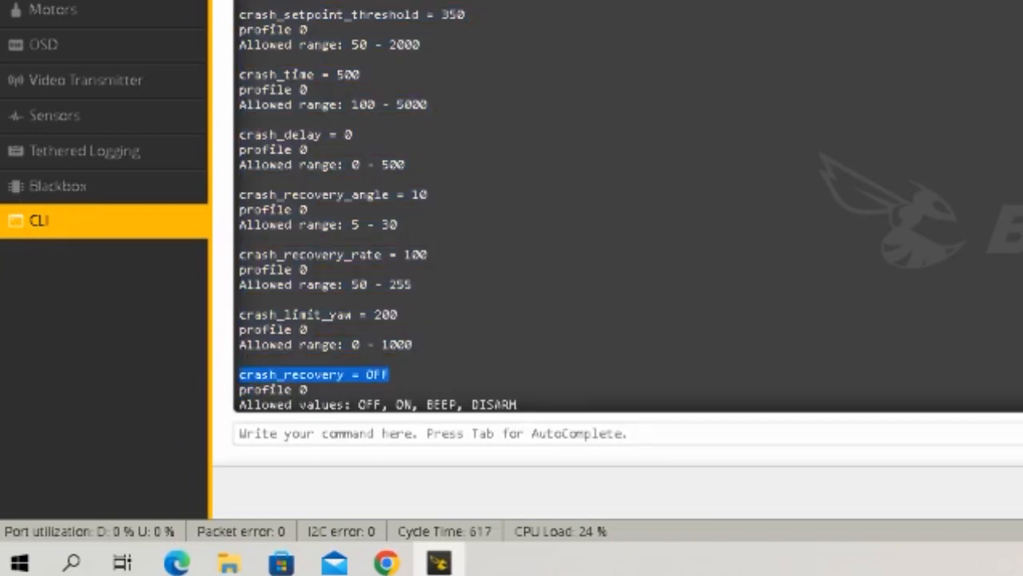
{"action": "type", "text": "SET"}
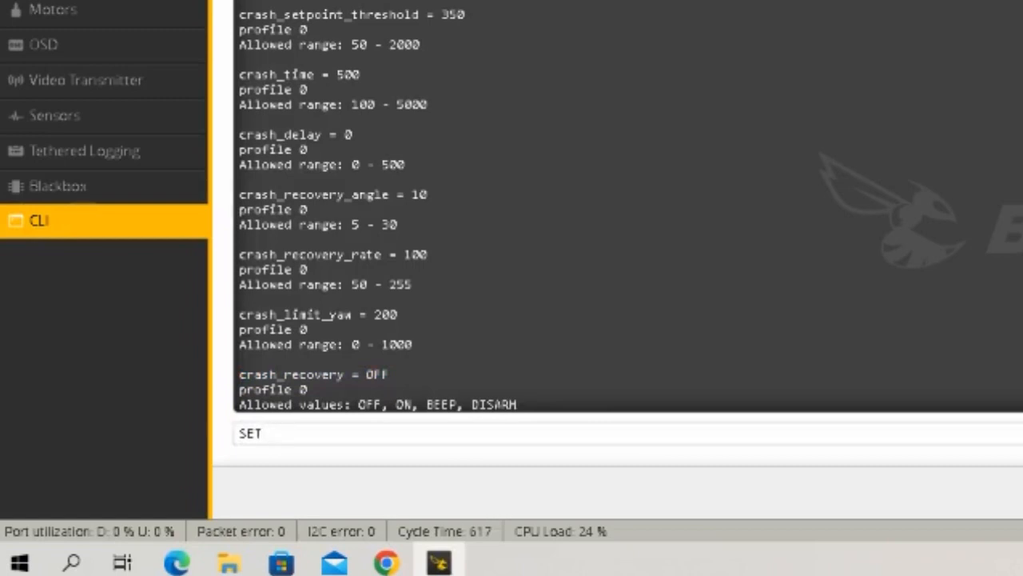
{"action": "key", "text": "ctrl+v"}
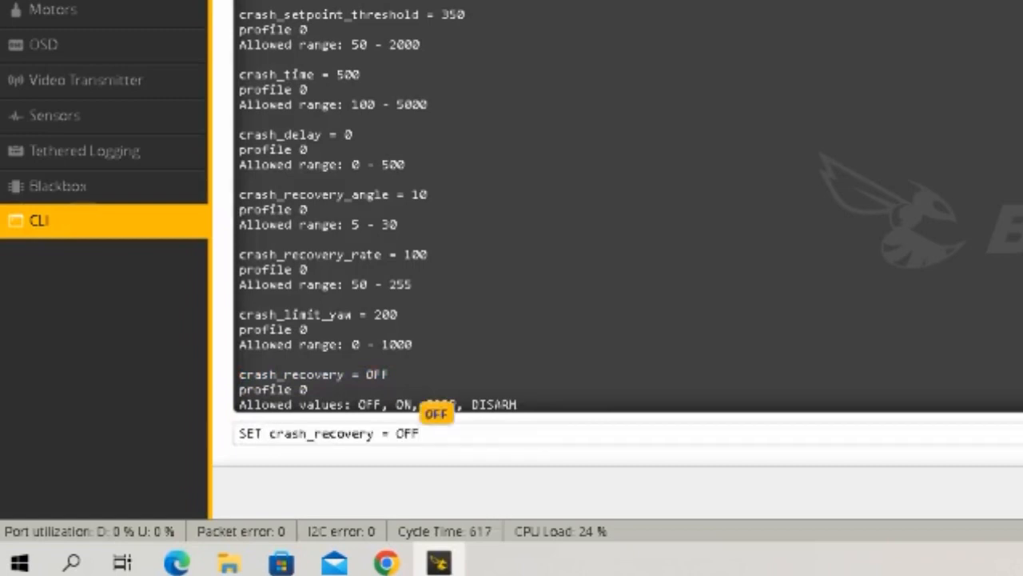
{"action": "key", "text": "BackSpace"}
{"action": "key", "text": "BackSpace"}
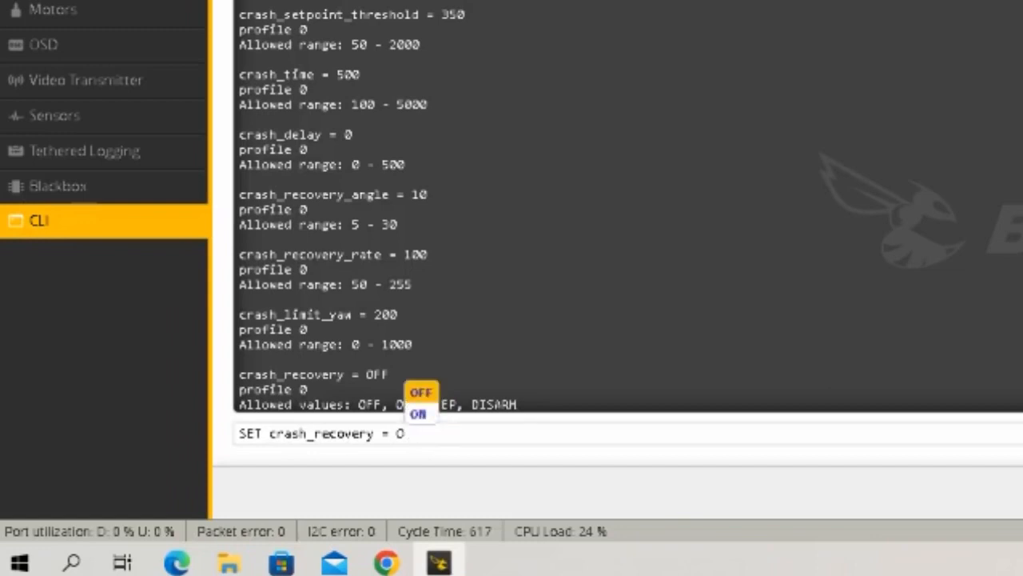
{"action": "type", "text": "N"}
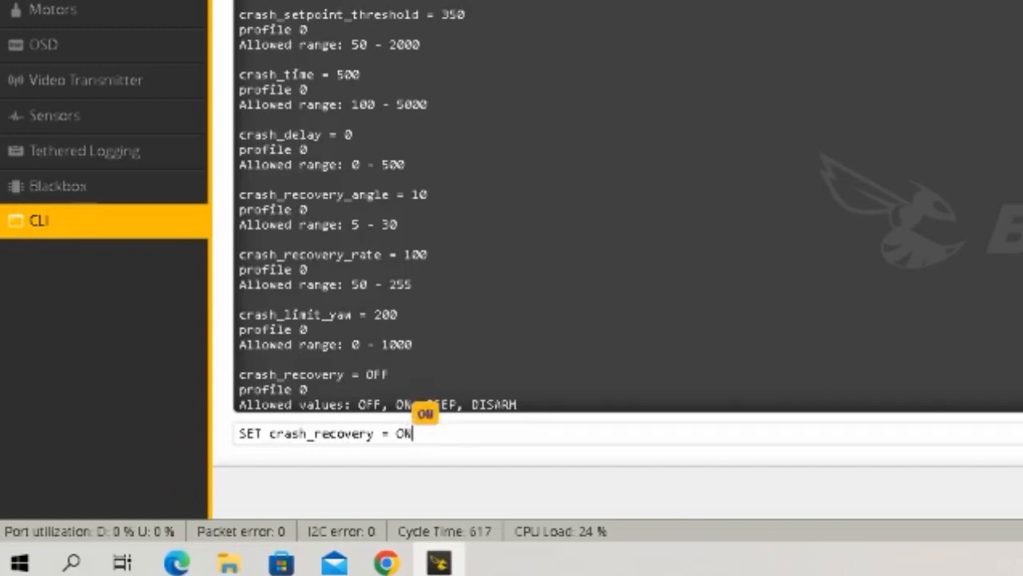
{"action": "key", "text": "Return"}
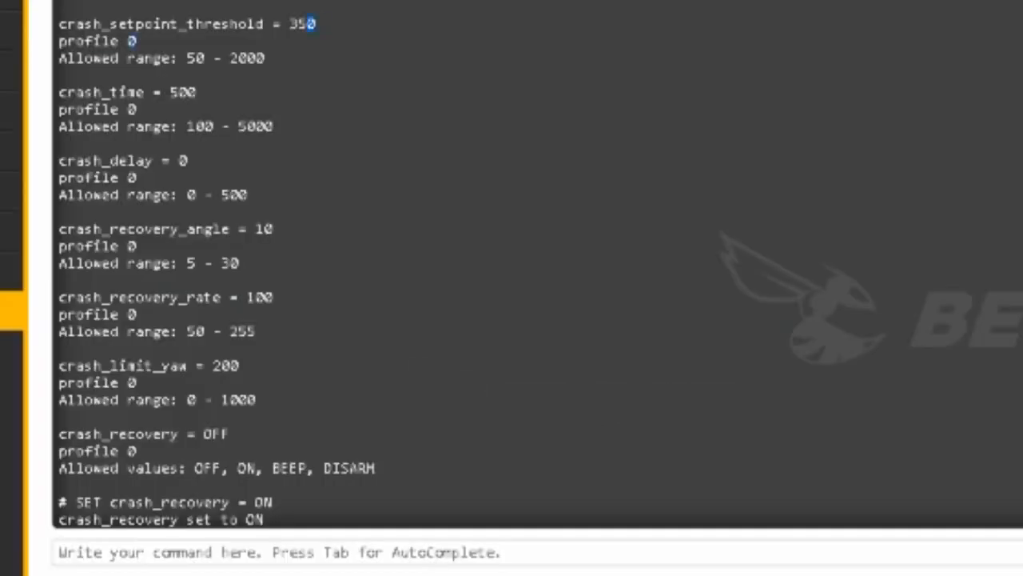
Copy the crash_setpoint_threshold line from the CLI output and run SET crash_setpoint_threshold = 600
{"action": "left_click_drag", "start_coordinate": [235, 267], "coordinate": [158, 268]}
{"action": "left_click_drag", "start_coordinate": [144, 24], "coordinate": [58, 24]}
{"action": "key", "text": "ctrl+c"}
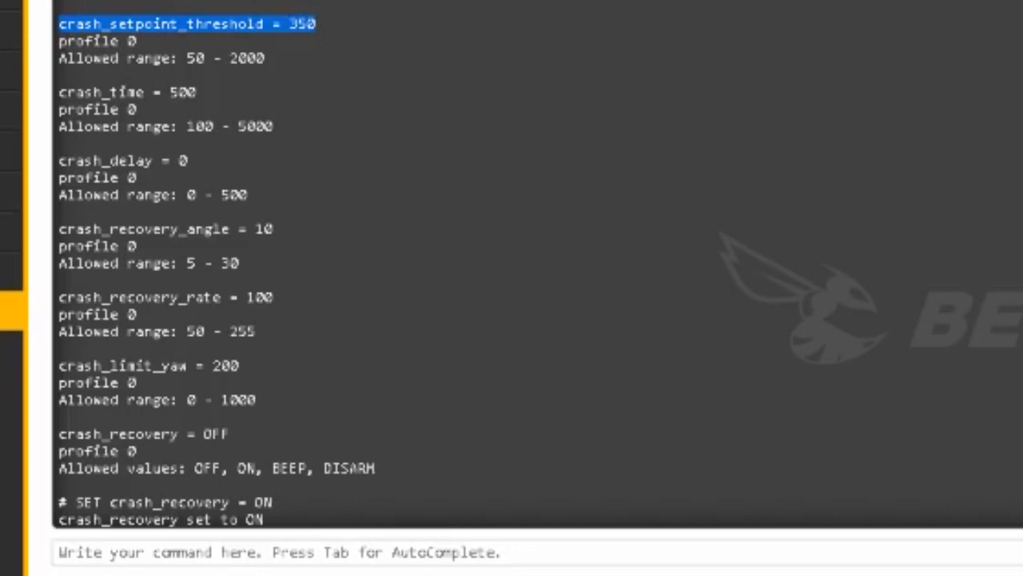
{"action": "left_click", "coordinate": [64, 553]}
{"action": "type", "text": "SE"}
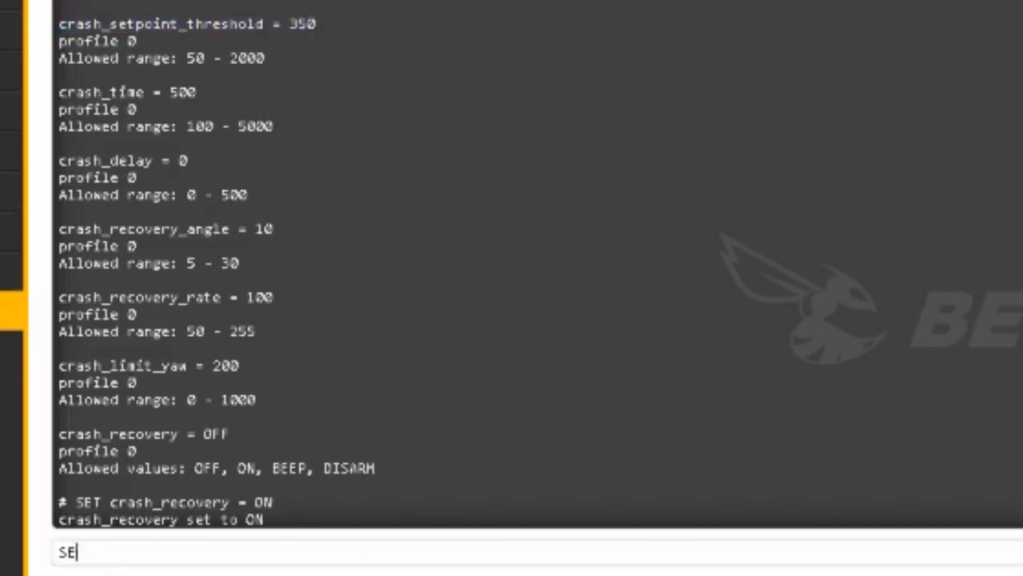
{"action": "type", "text": "T"}
{"action": "key", "text": "ctrl+v"}
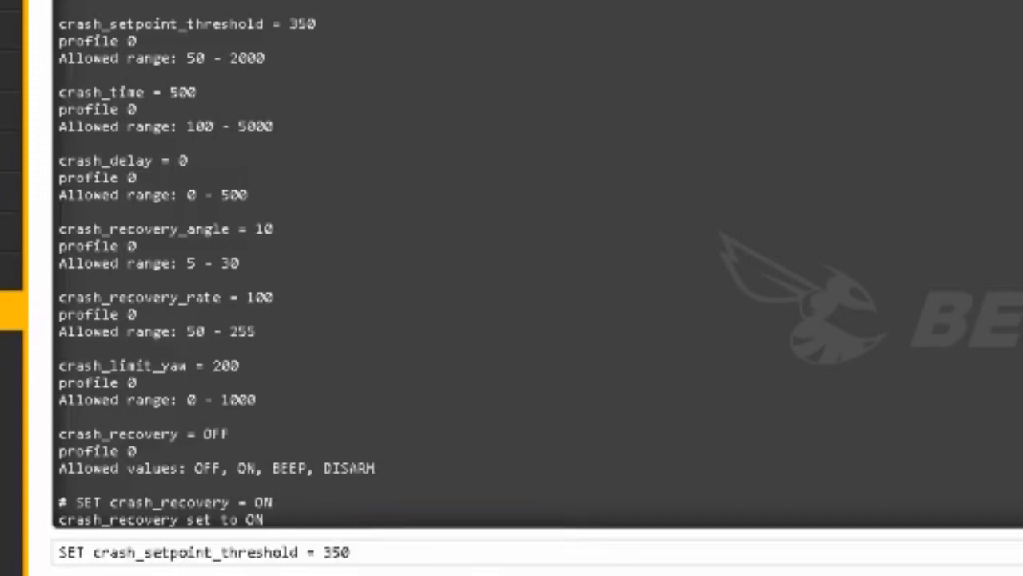
{"action": "key", "text": "BackSpace"}
{"action": "key", "text": "BackSpace"}
{"action": "key", "text": "BackSpace"}
{"action": "type", "text": "60"}
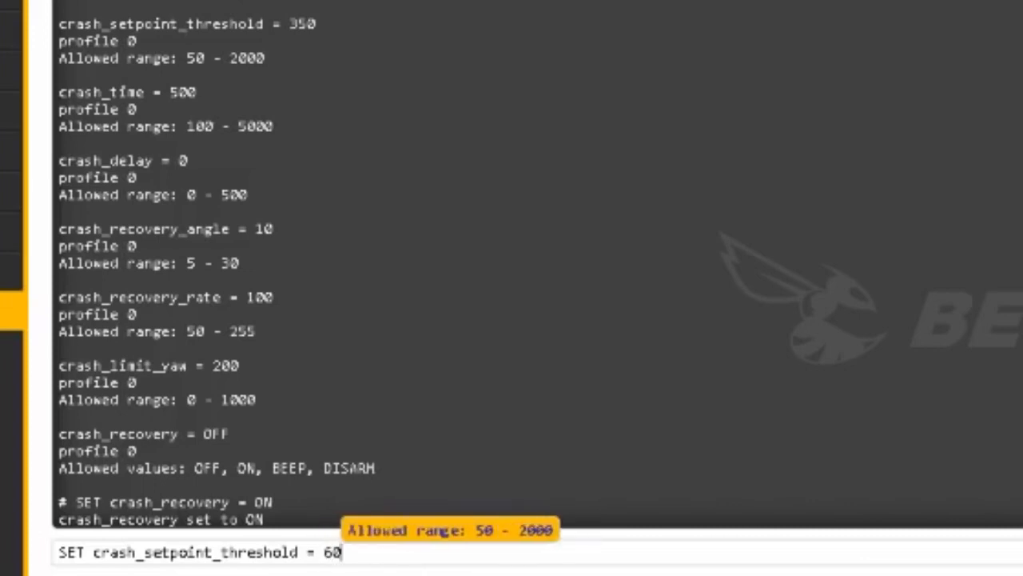
{"action": "type", "text": "0"}
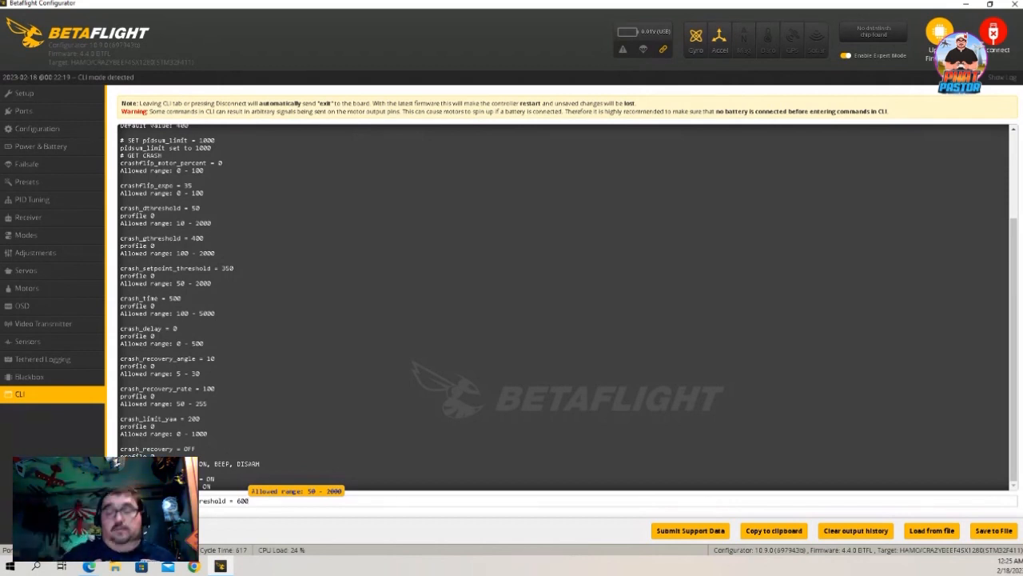
{"action": "key", "text": "Return"}
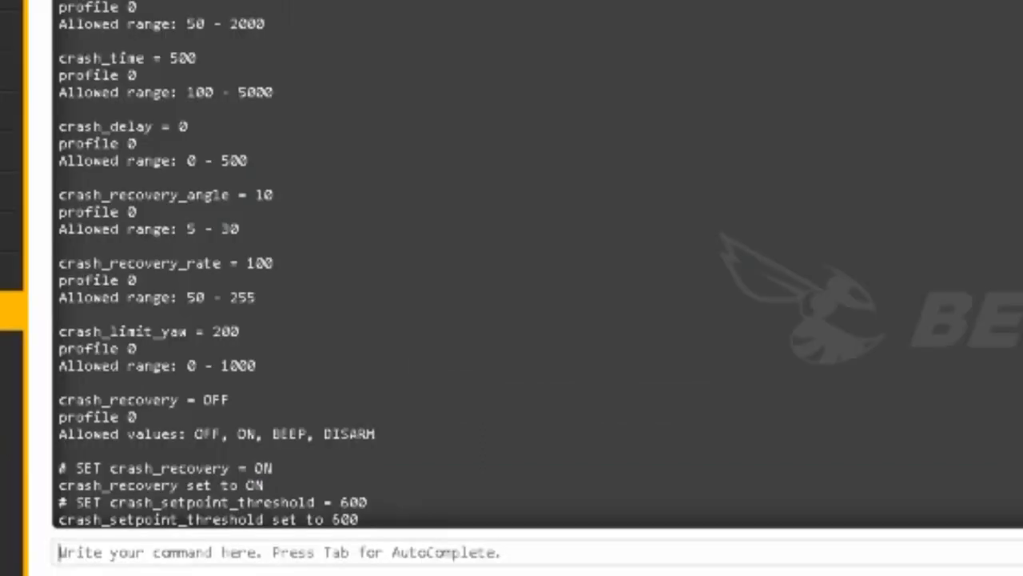
Store the changed CLI values on the flight controller with the SAVE command
{"action": "type", "text": "sa"}
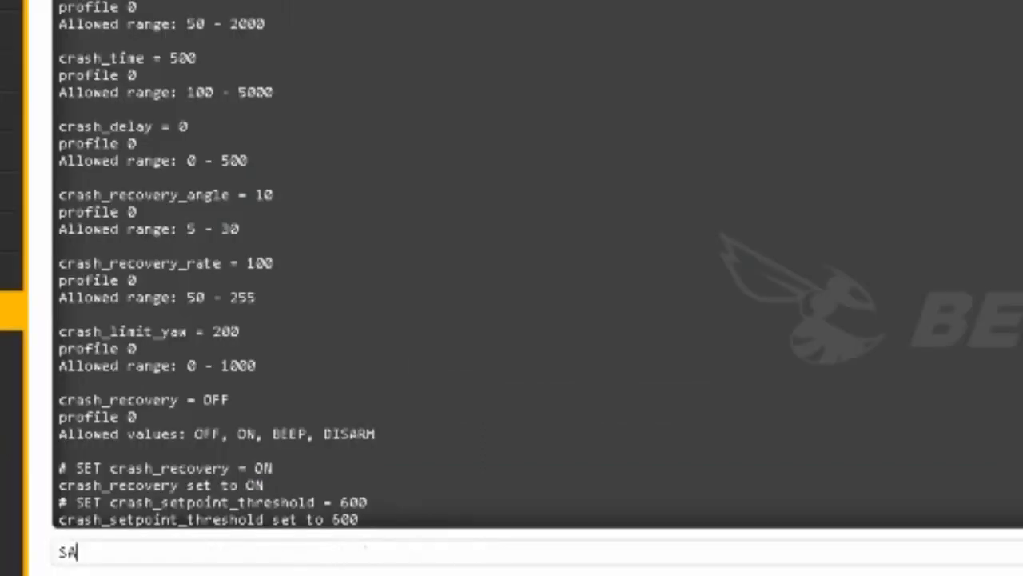
{"action": "type", "text": "VE"}
{"action": "key", "text": "Return"}
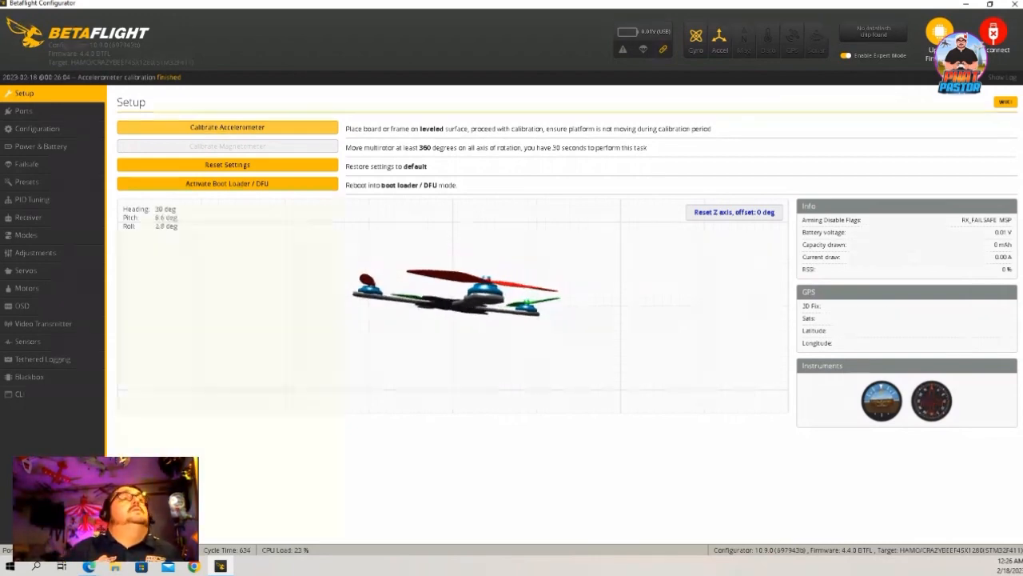
Reopen the CLI and dump the flight controller's full configuration
{"action": "left_click", "coordinate": [32, 394]}
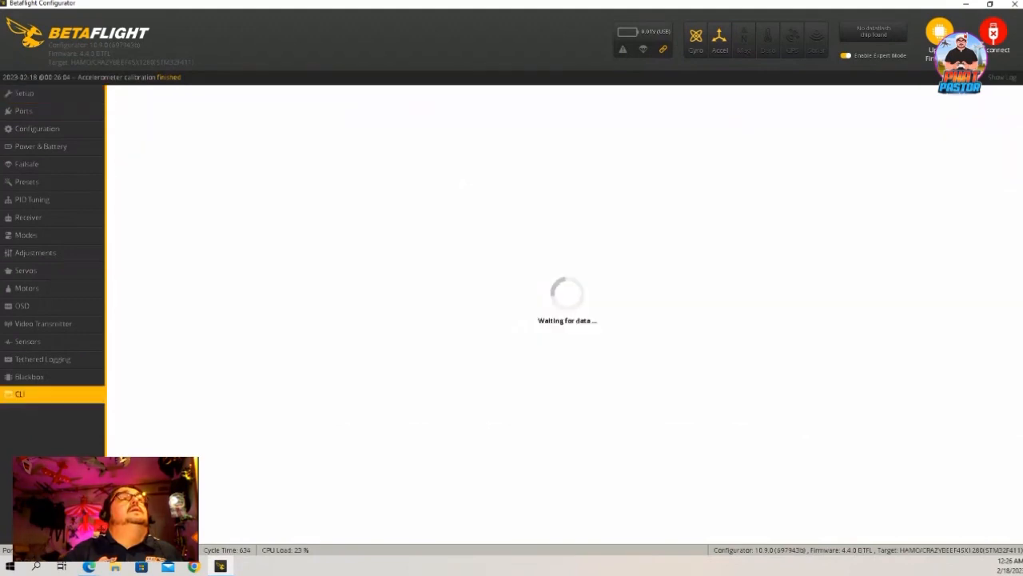
{"action": "type", "text": "b"}
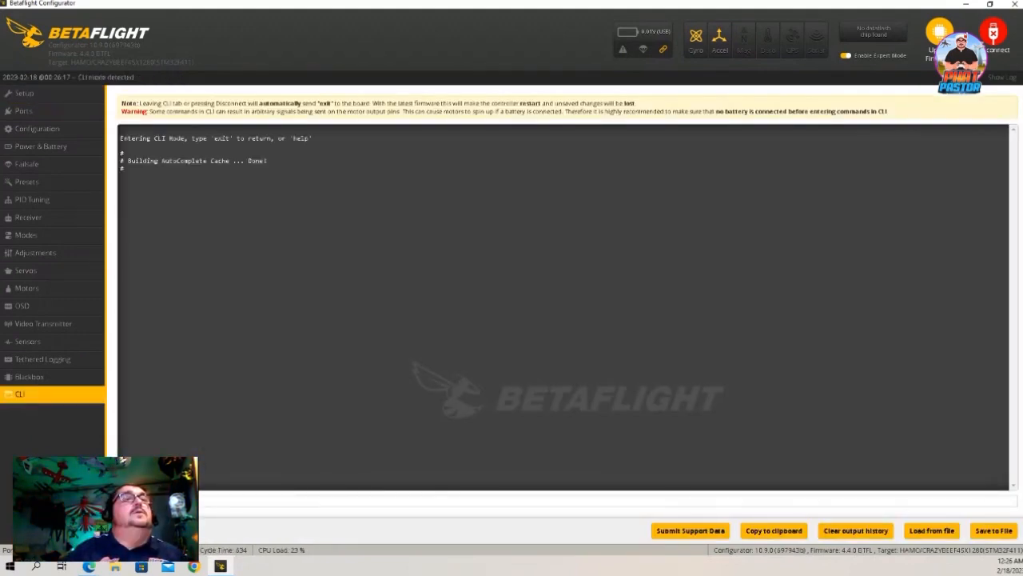
{"action": "key", "text": "Return"}
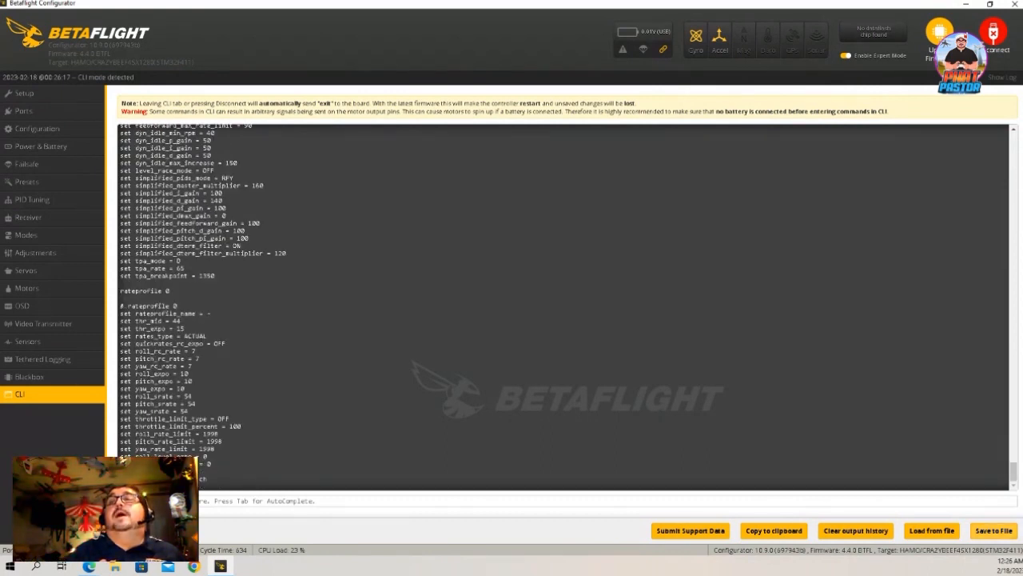
Export the CLI output to the Documents folder, naming the file BTFL_cli_Mob6_HDZ 44OG1_20230218_002638.txt
{"action": "left_click", "coordinate": [993, 530]}
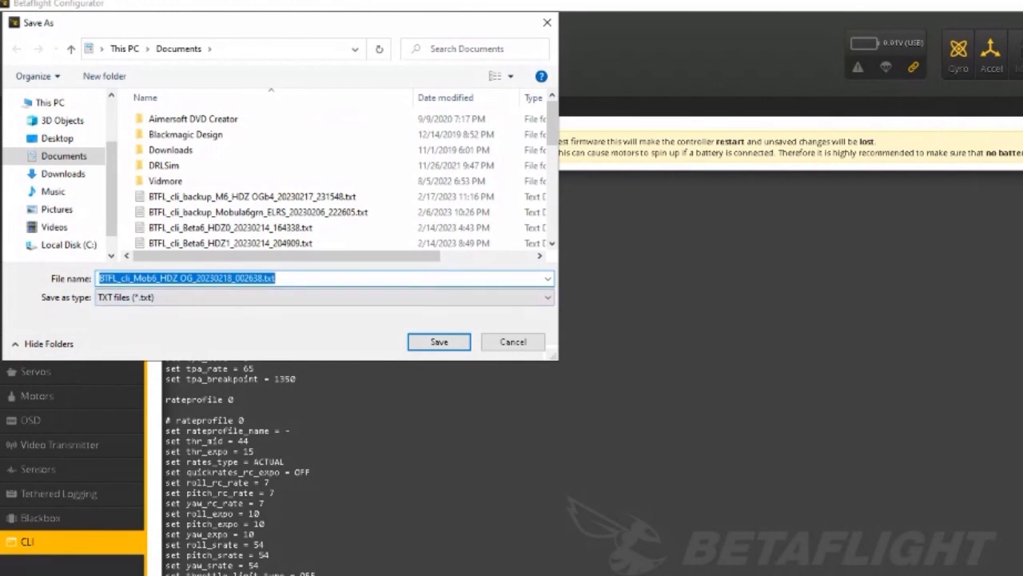
{"action": "left_click", "coordinate": [180, 279]}
{"action": "type", "text": "44OG"}
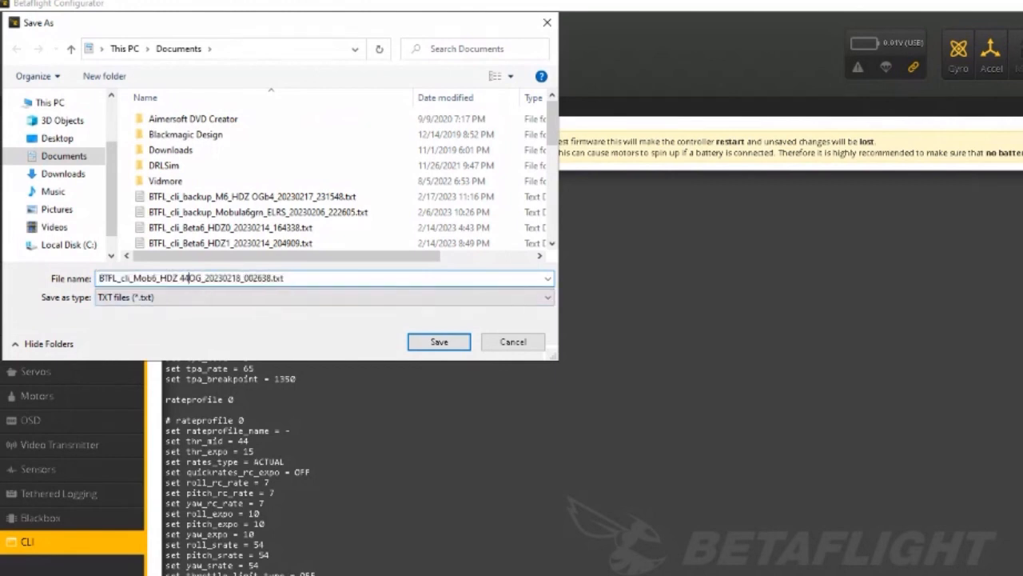
{"action": "type", "text": "1"}
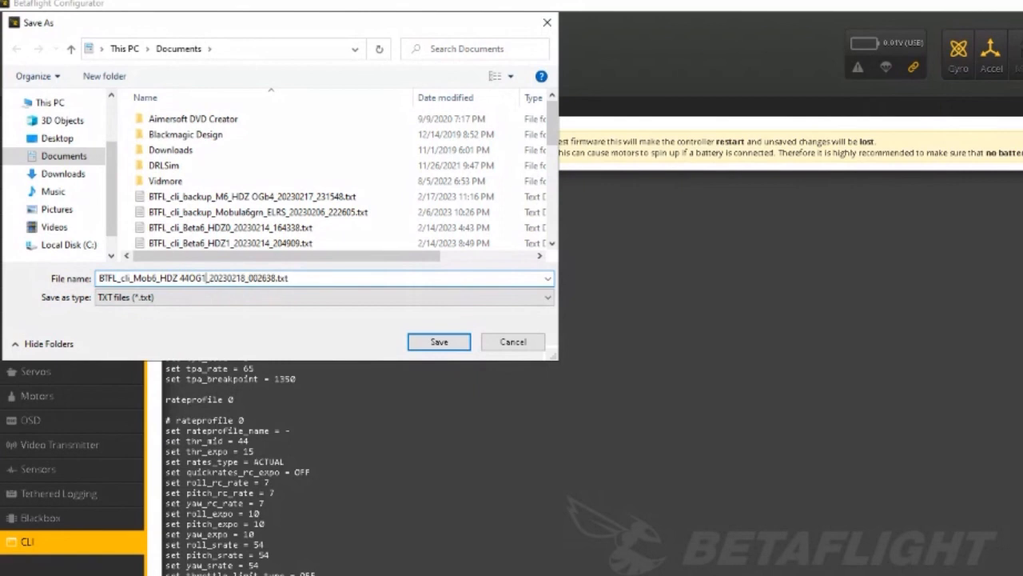